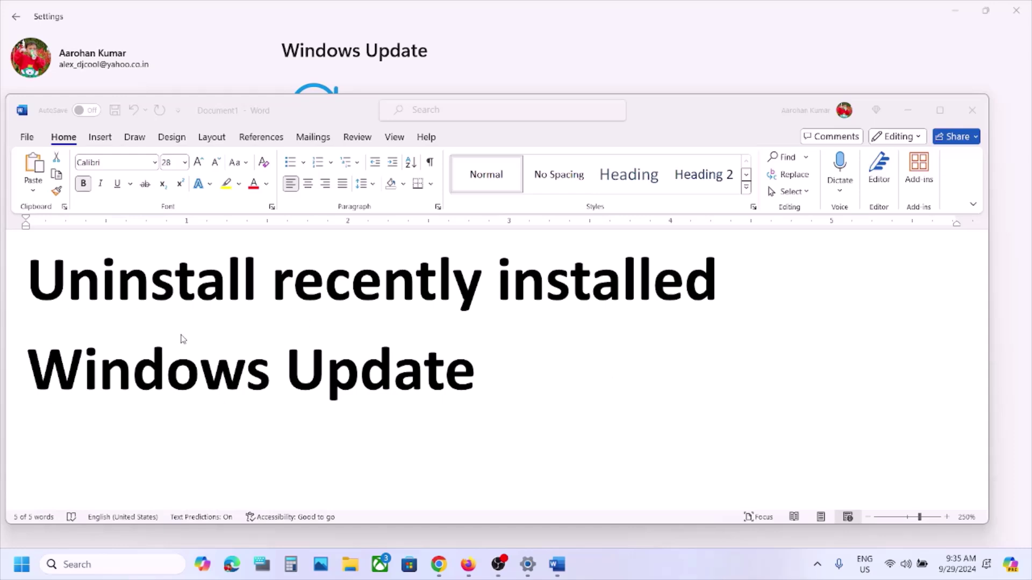
- Select the 'Uninstall recently installed Windows Update' heading in the Word checklist
triple_click(21, 296)
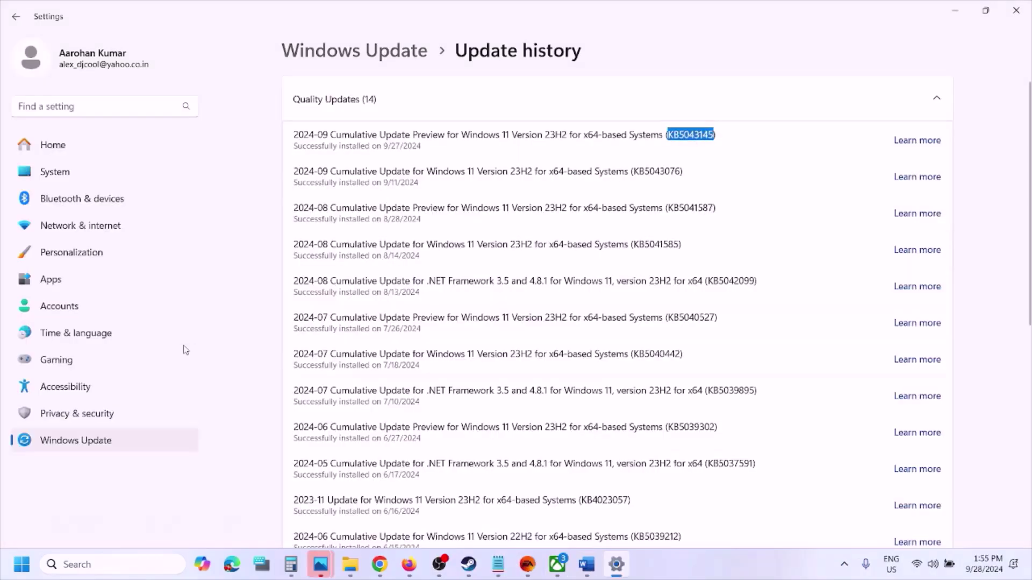
- Uninstall update KB5043145 from Update history's Uninstall updates page
click(92, 442)
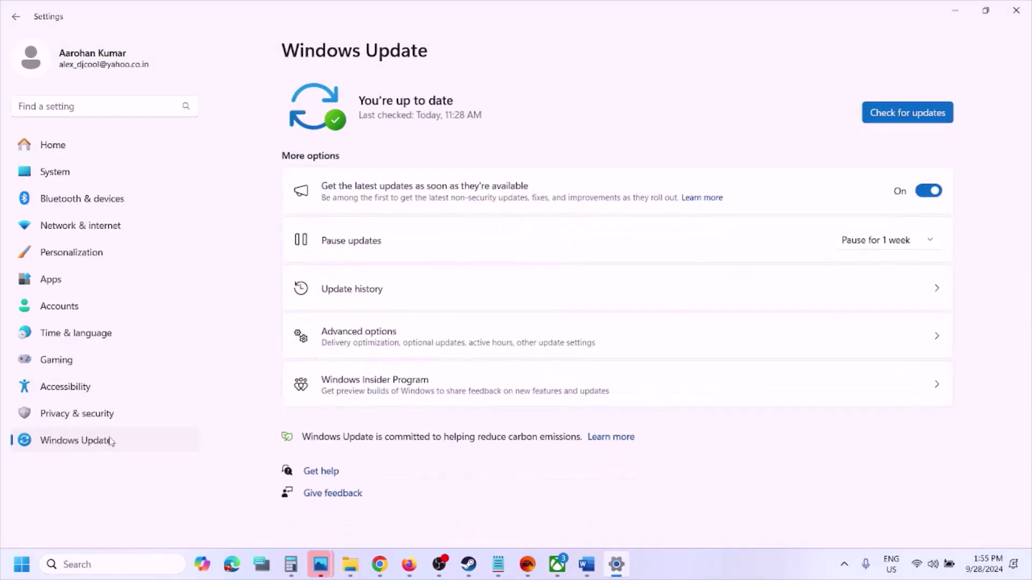
click(428, 289)
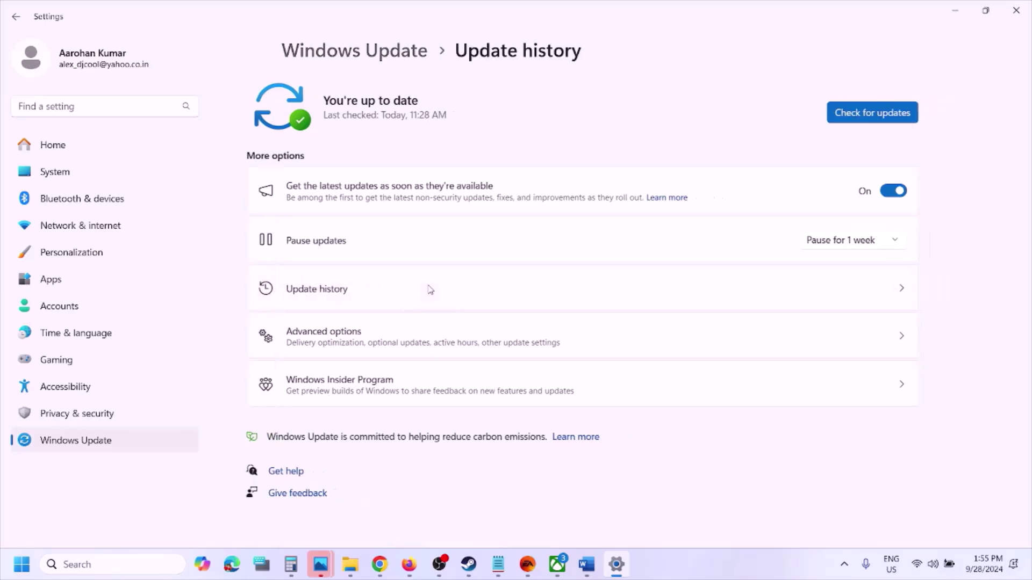
scroll(428, 286, down, 5)
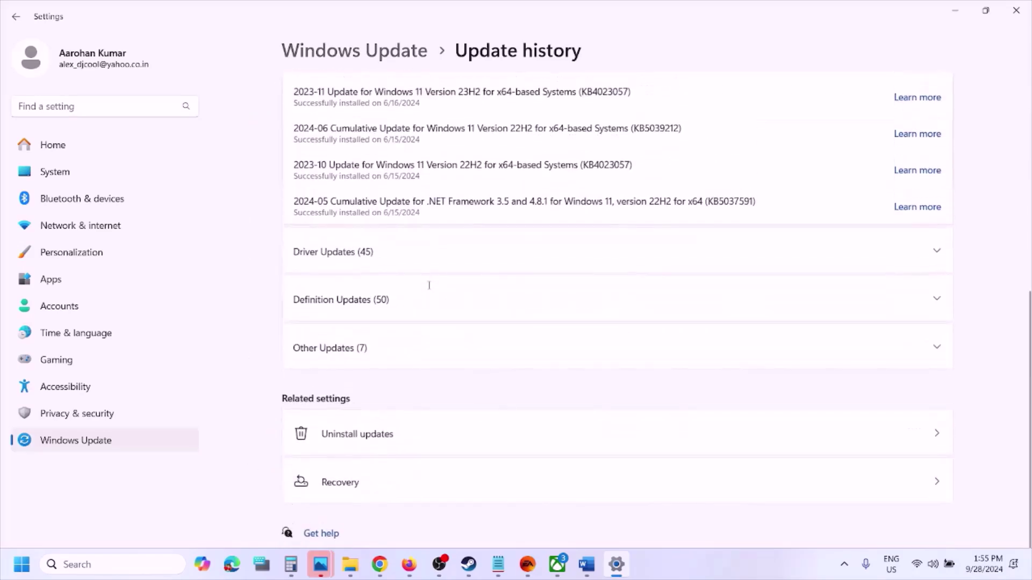
click(370, 437)
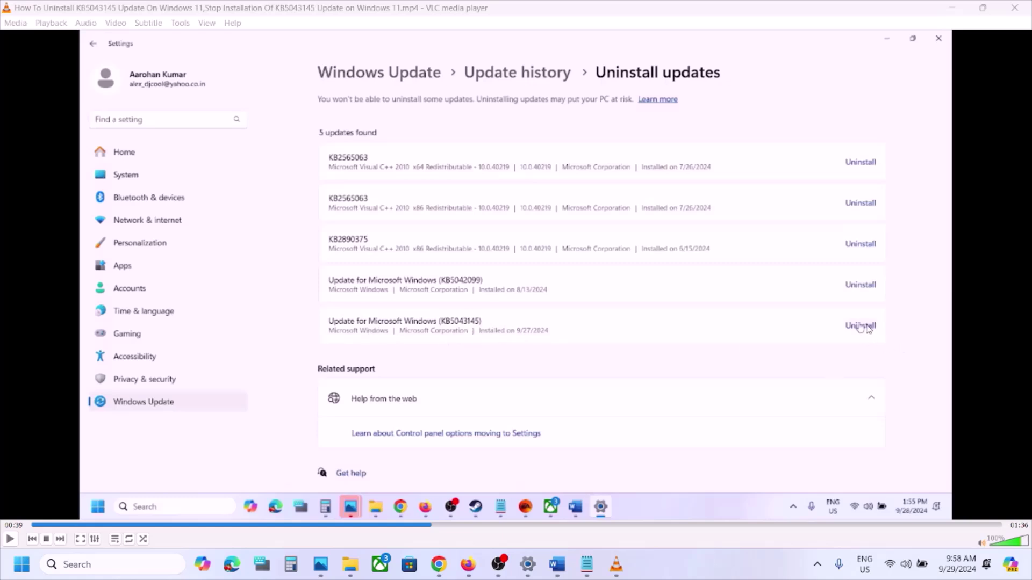
key(f)
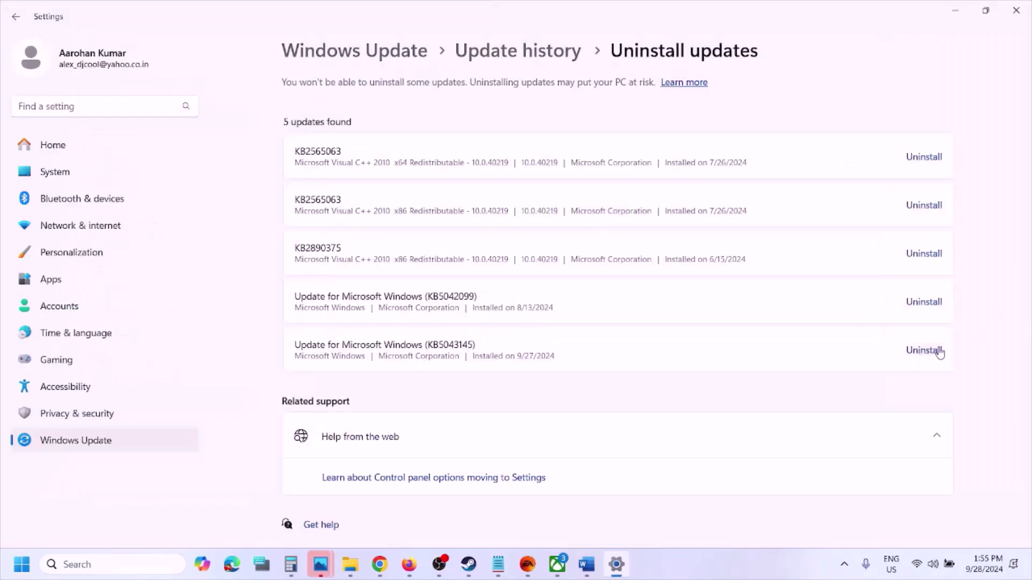
click(924, 352)
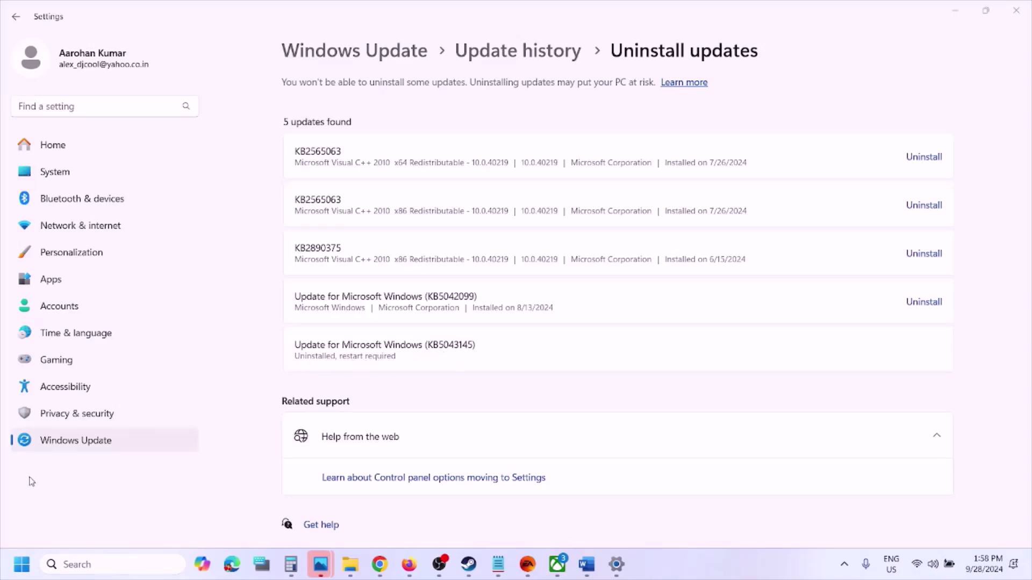
- Skip the restart from Start's power menu and return to the main Windows Update page
click(21, 564)
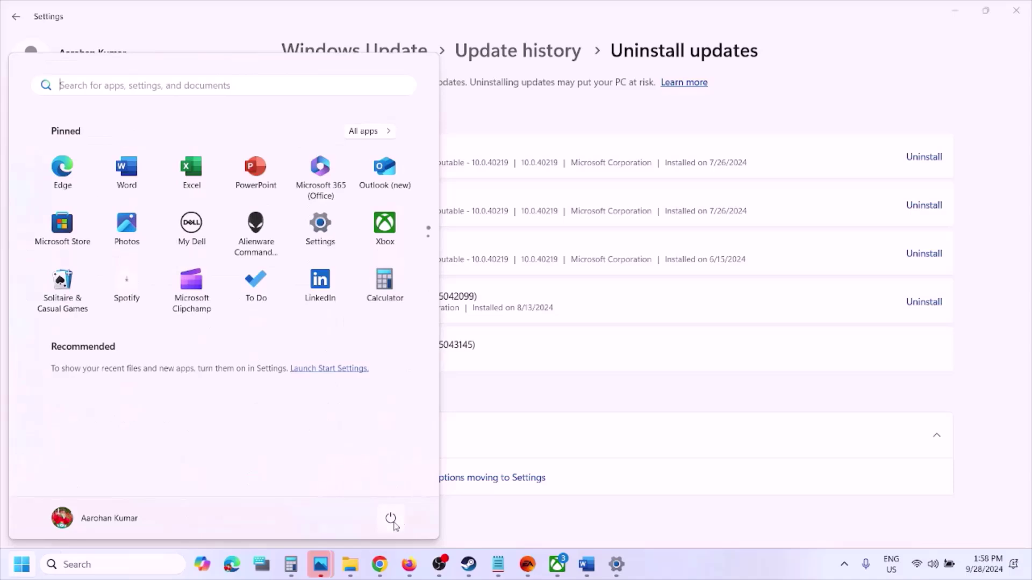
click(392, 521)
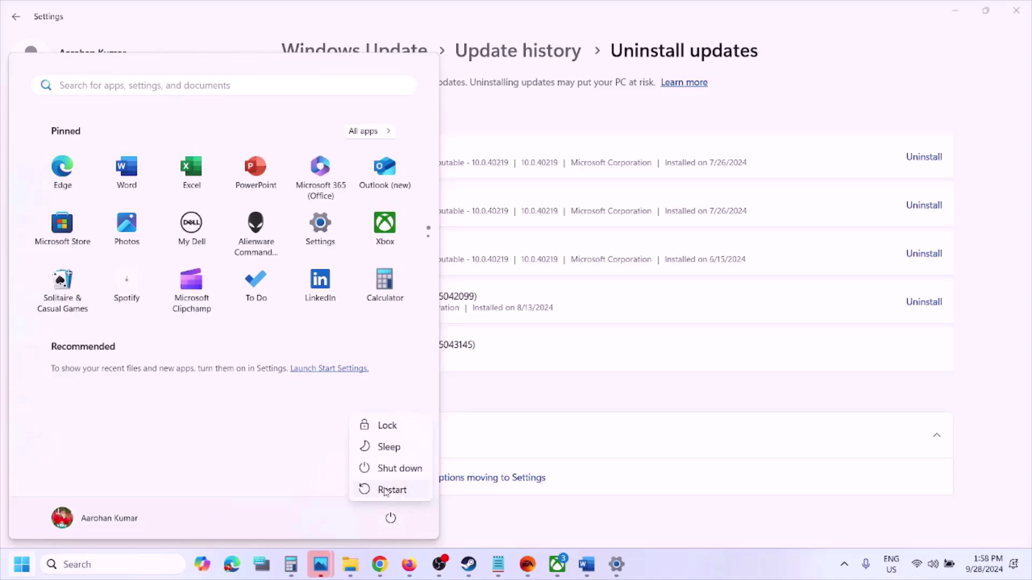
click(620, 537)
click(118, 442)
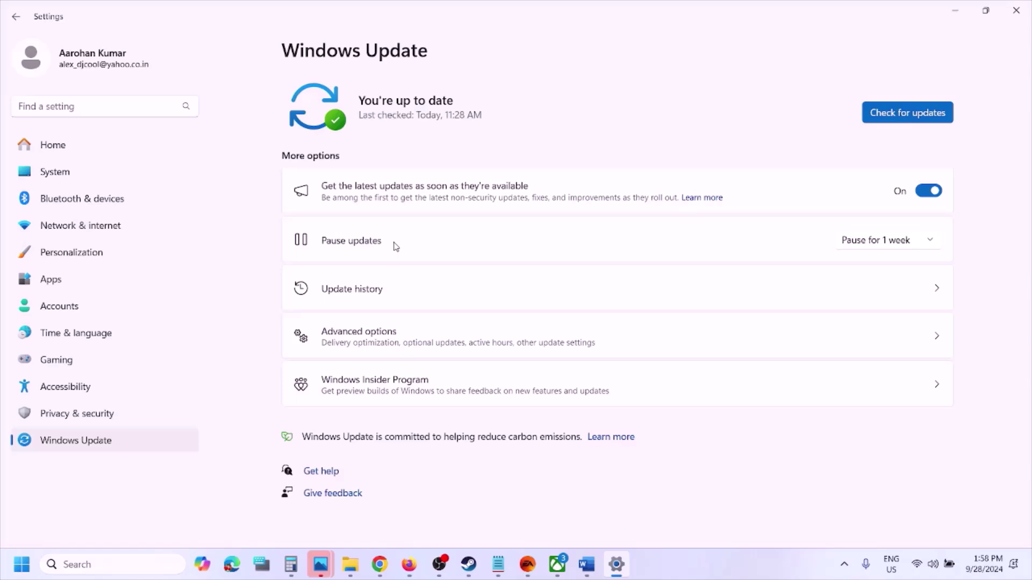
- Pause updates for 1 week, until 10/5/2024, leaving the extend options unchanged
click(893, 243)
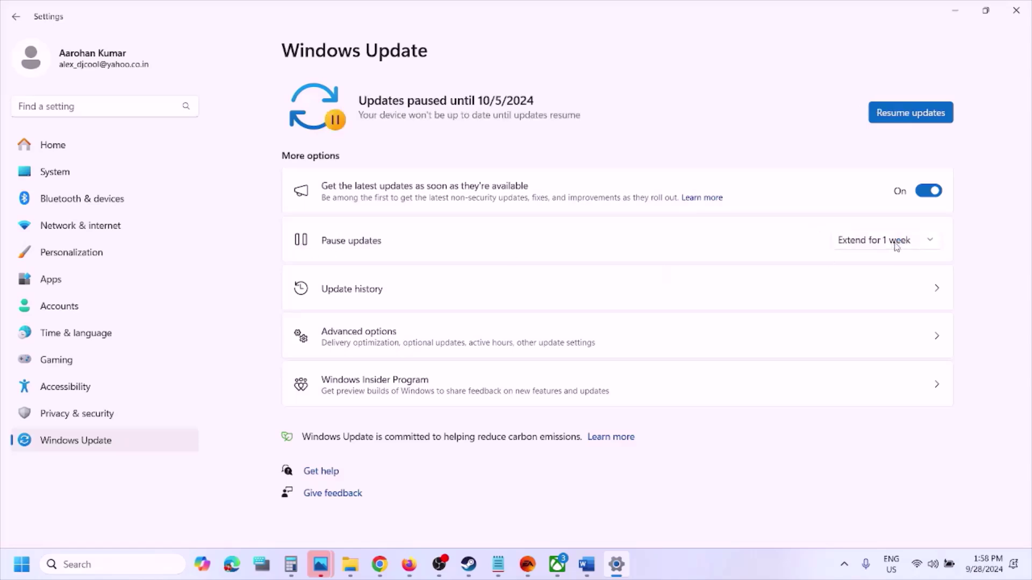
click(932, 245)
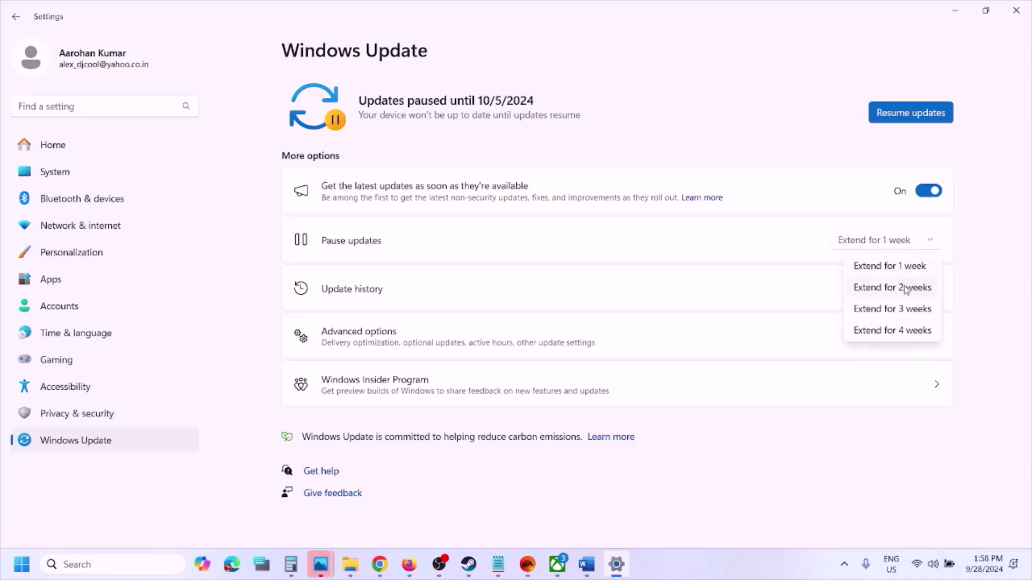
click(790, 104)
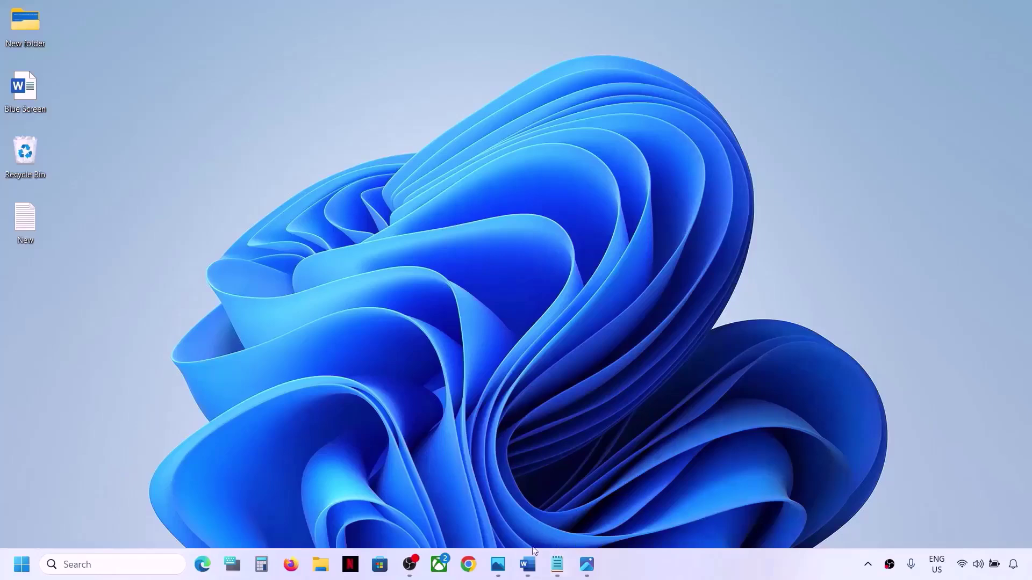
- Reopen Settings from Start and run Check for updates on the Windows Update page
click(527, 564)
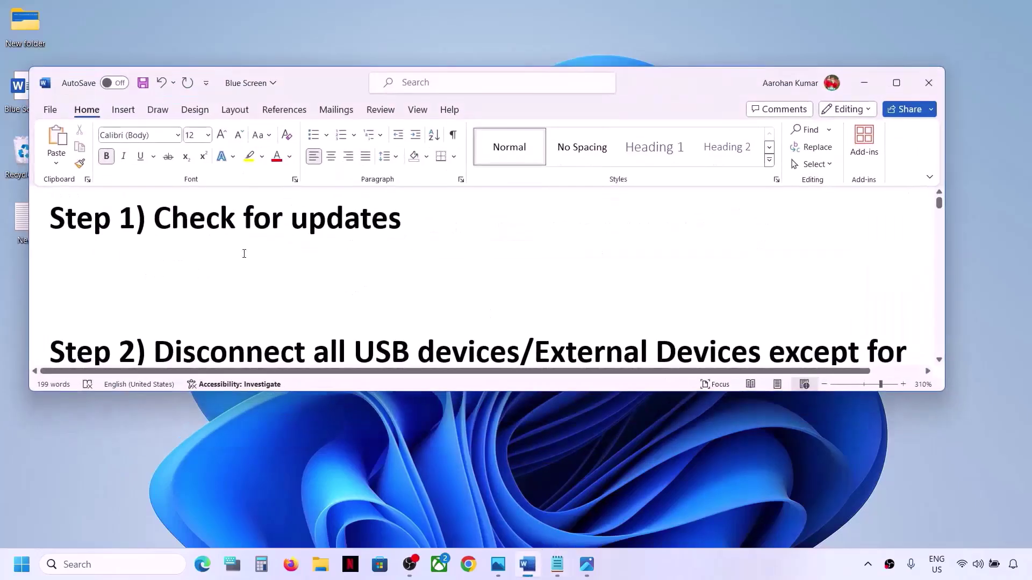
click(862, 75)
key(super)
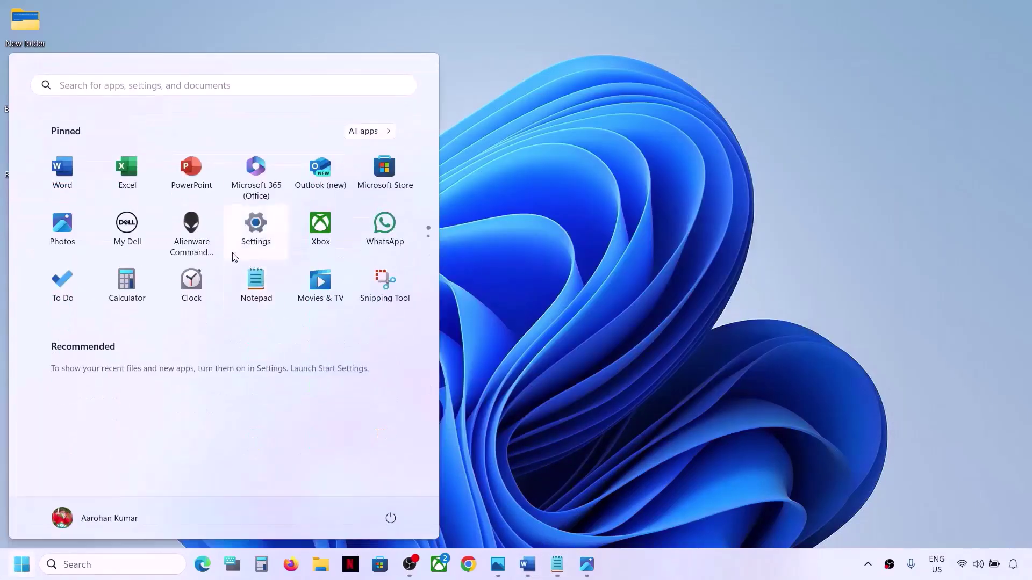
click(255, 225)
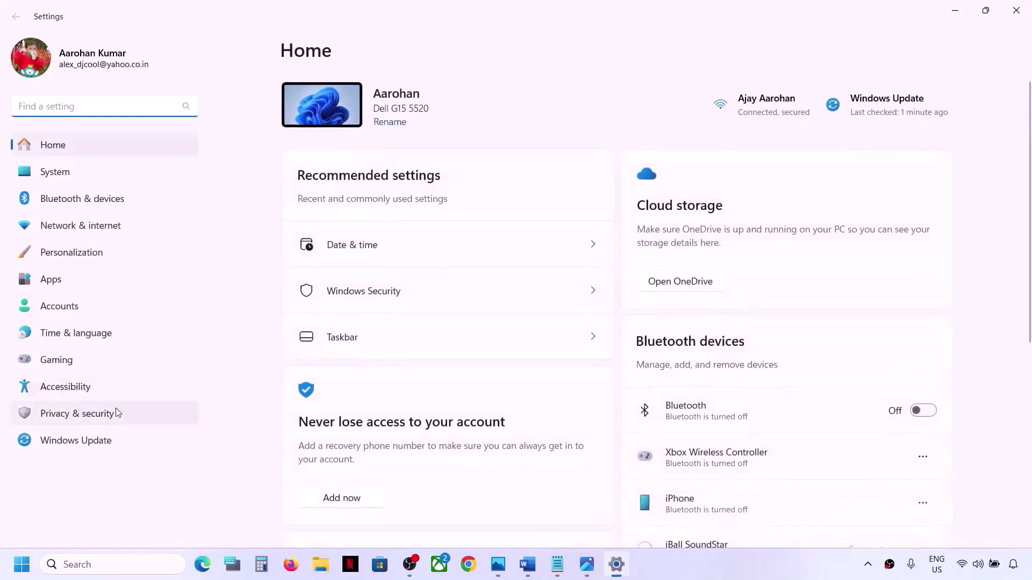
click(81, 441)
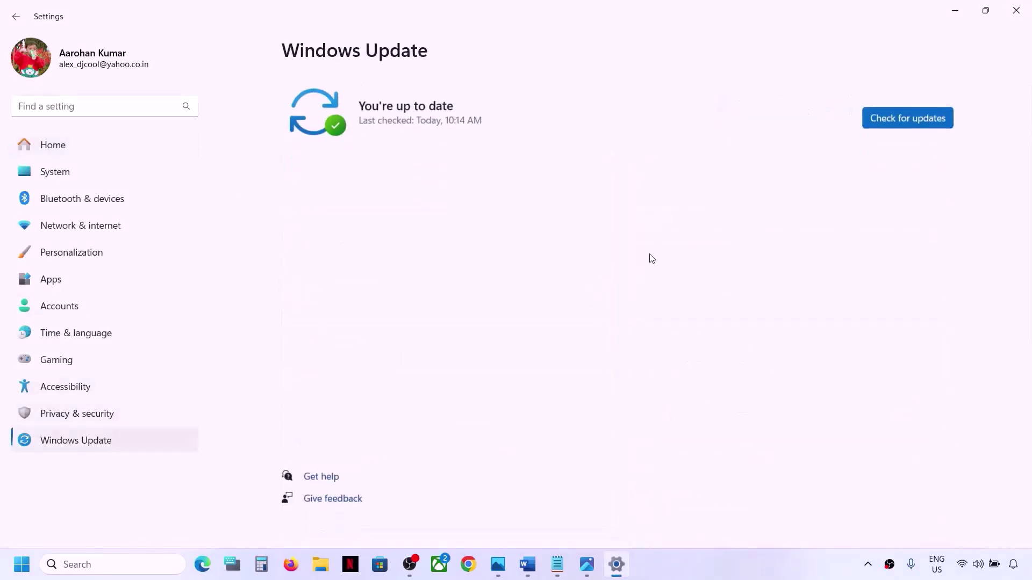
click(912, 124)
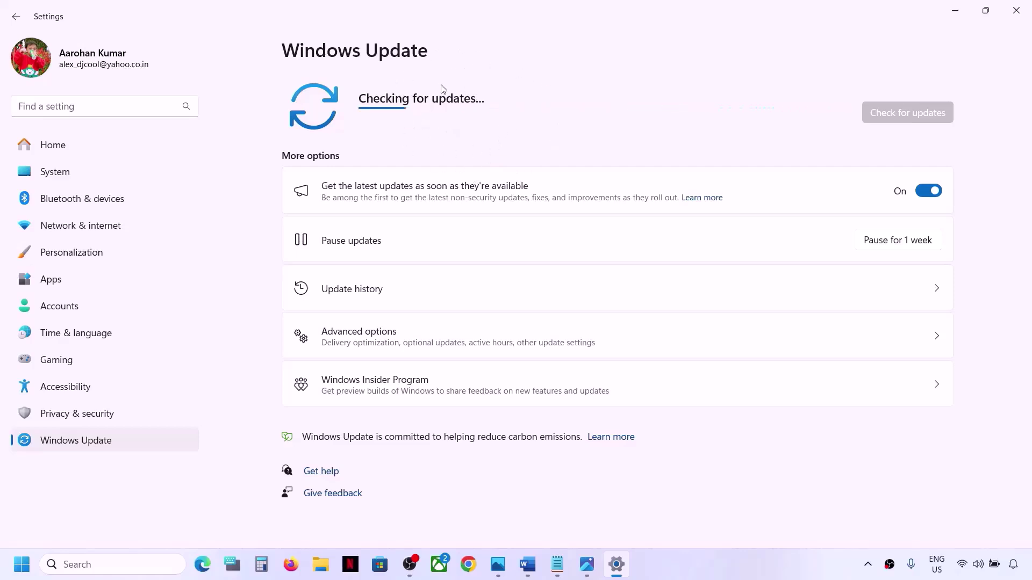
- Bring the Blue Screen Word checklist back up, showing 'Step 1) Check for updates'
key(super)
click(391, 519)
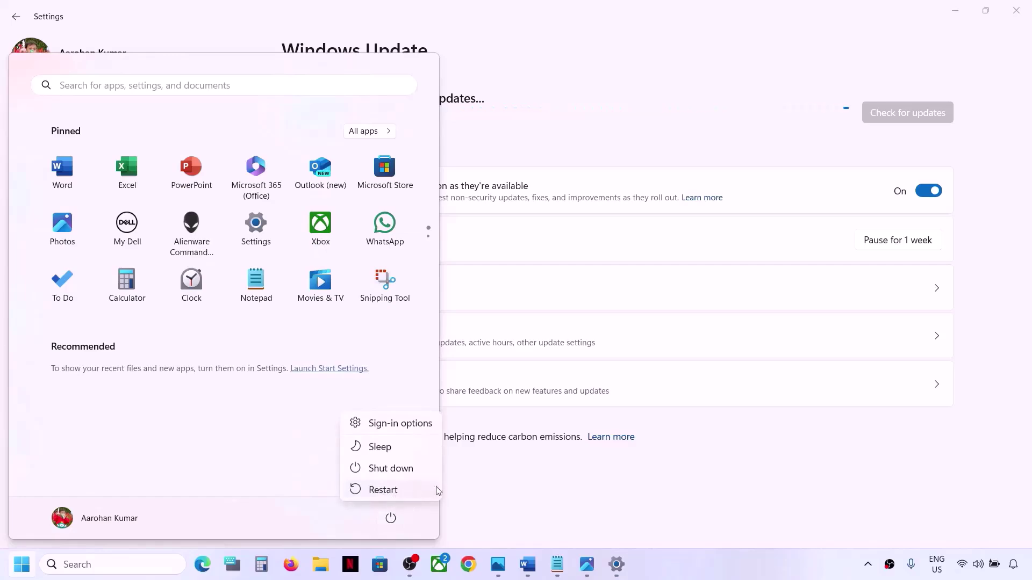
key(Escape)
click(572, 511)
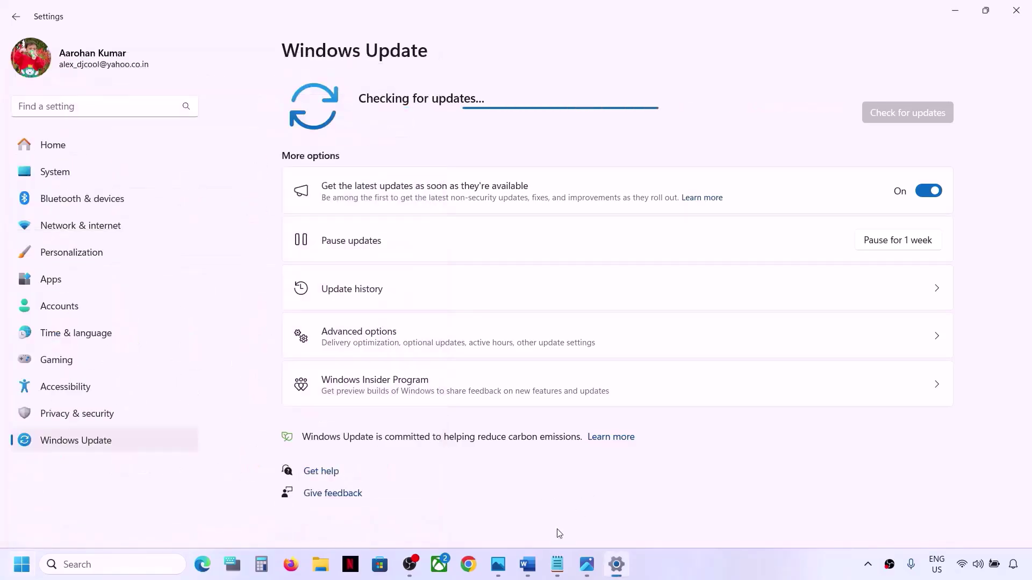
click(531, 569)
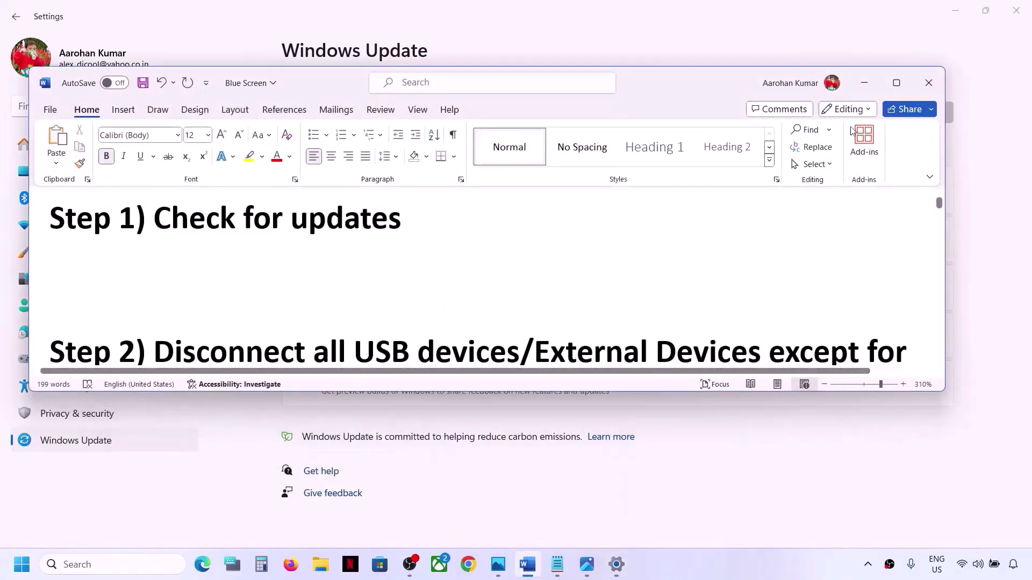
- Maximize the checklist and highlight Step 2's clauses on USB devices, controllers, monitors and third-party apps
click(897, 84)
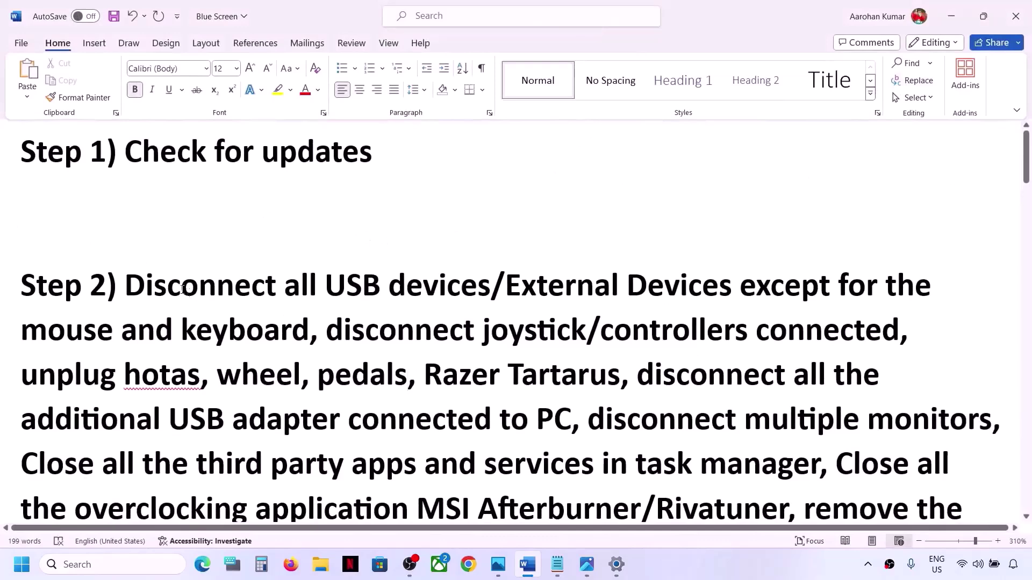
drag(127, 288, 292, 334)
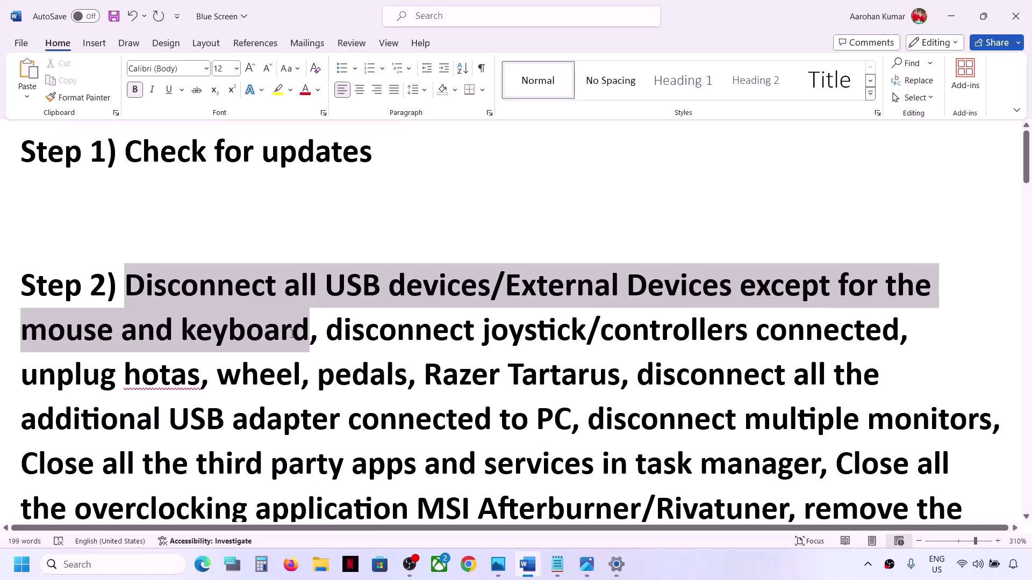
click(246, 329)
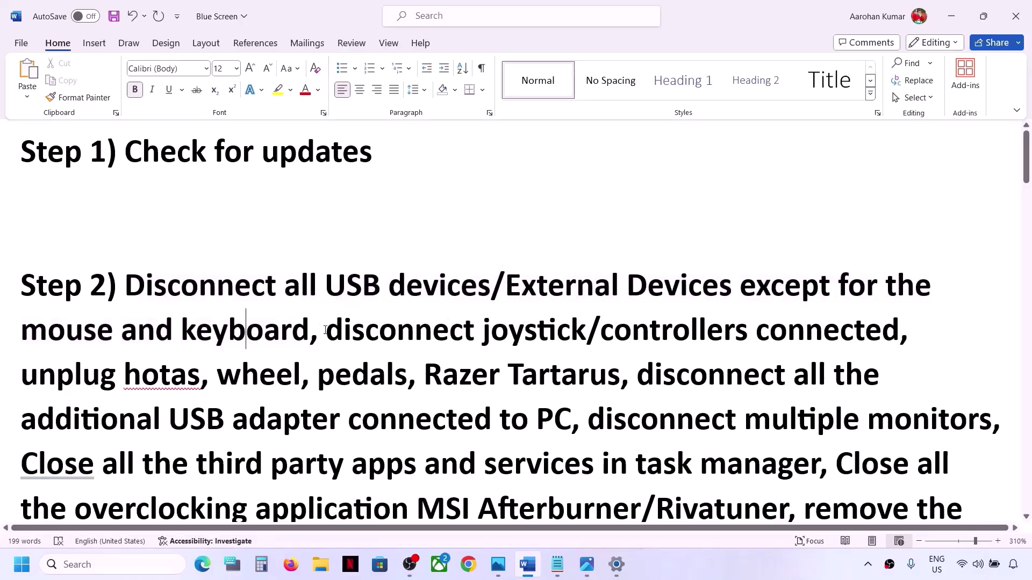
drag(325, 331, 821, 338)
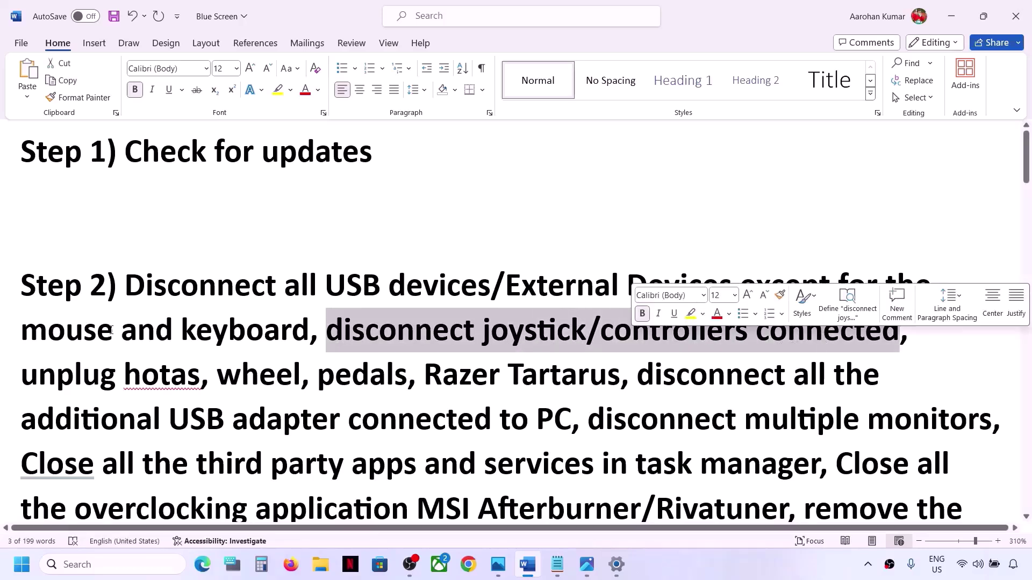
drag(20, 372, 566, 423)
scroll(566, 422, down, 4)
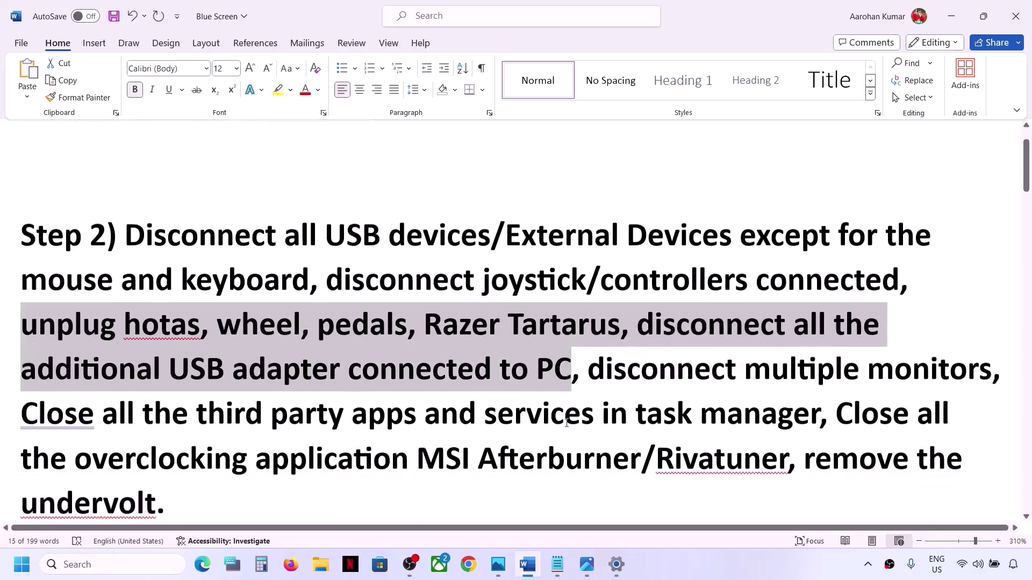
scroll(618, 215, up, 2)
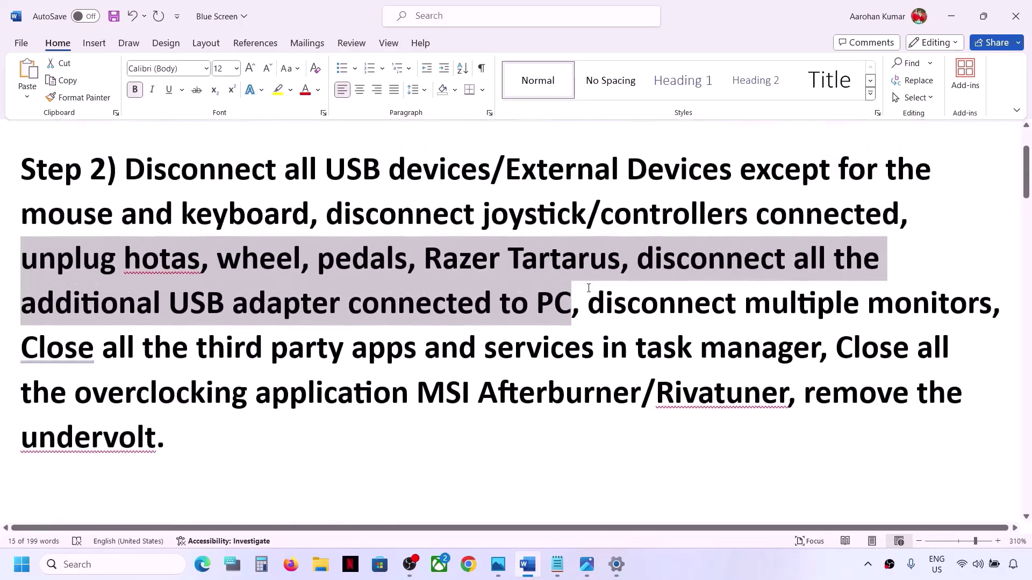
drag(589, 293, 941, 321)
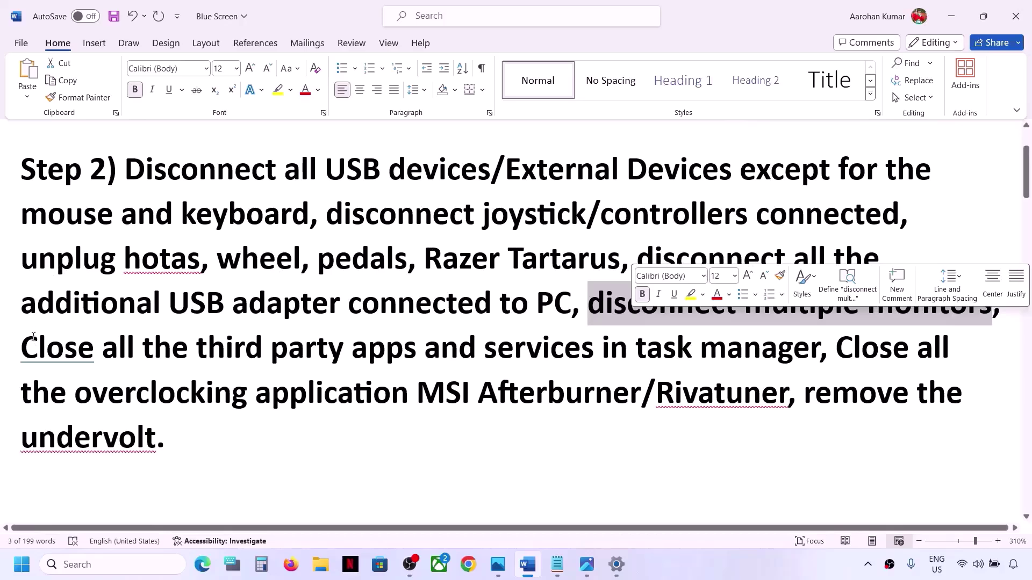
drag(24, 348, 814, 358)
click(867, 564)
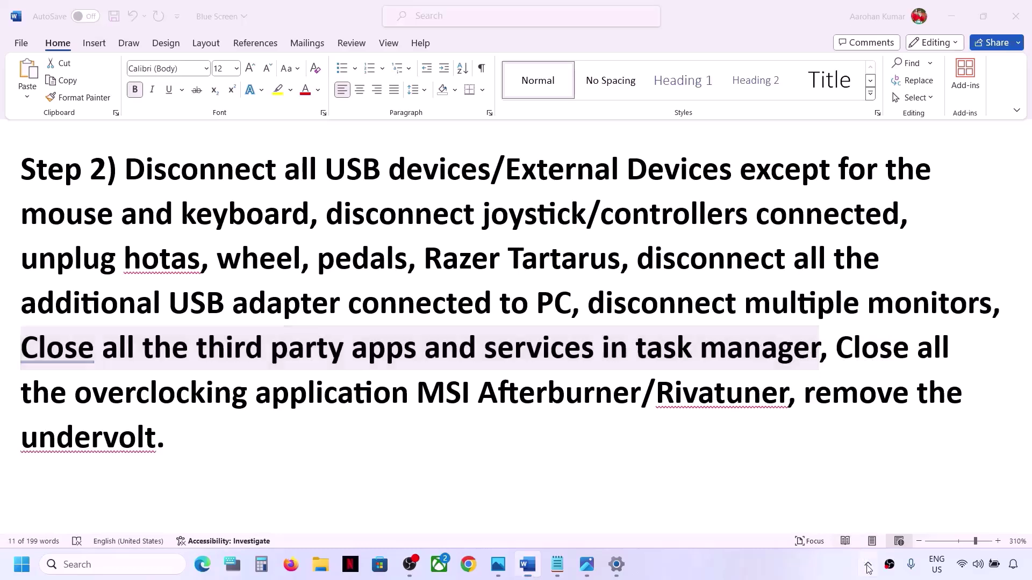
right_click(844, 525)
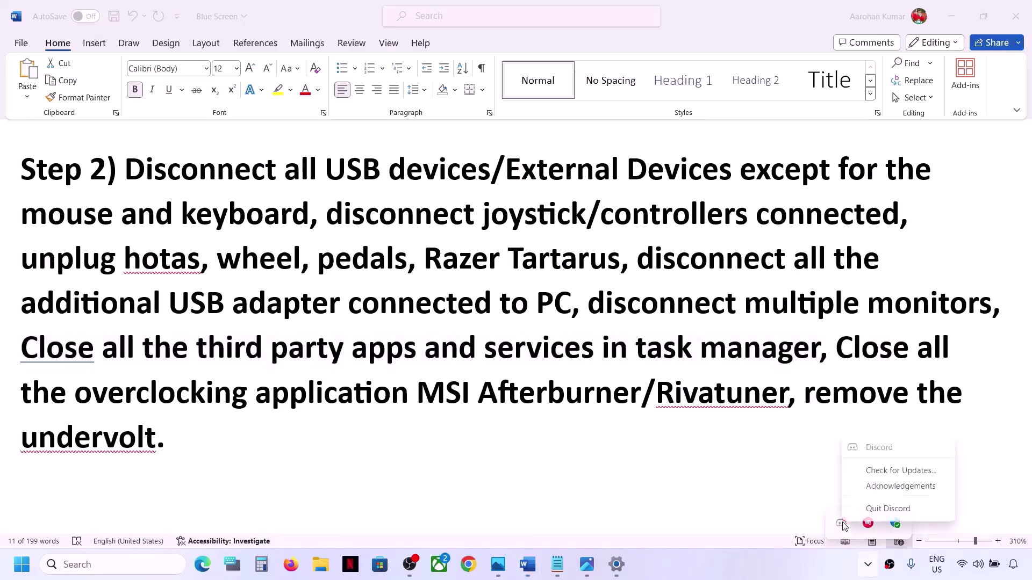
click(881, 508)
click(867, 564)
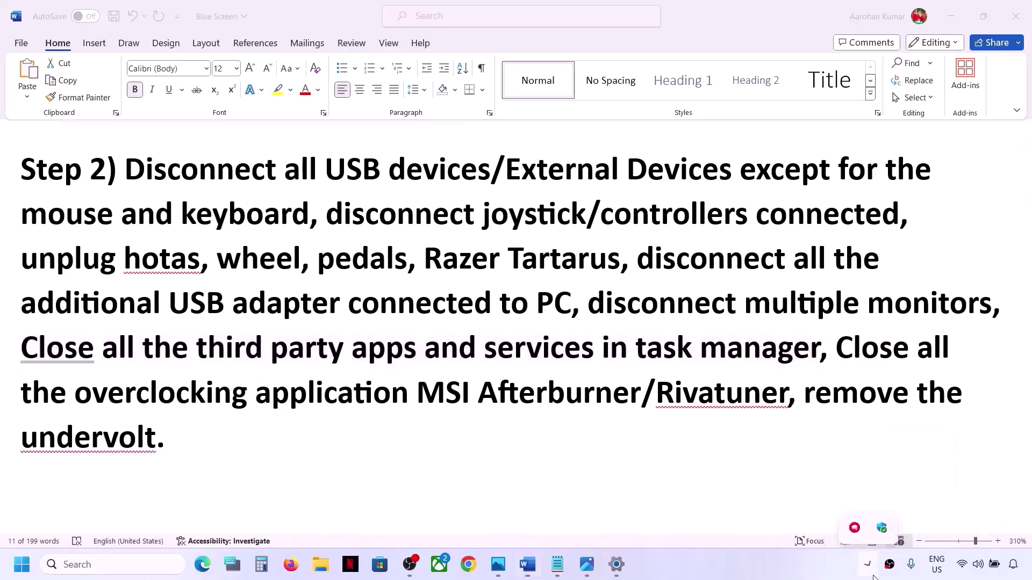
right_click(856, 526)
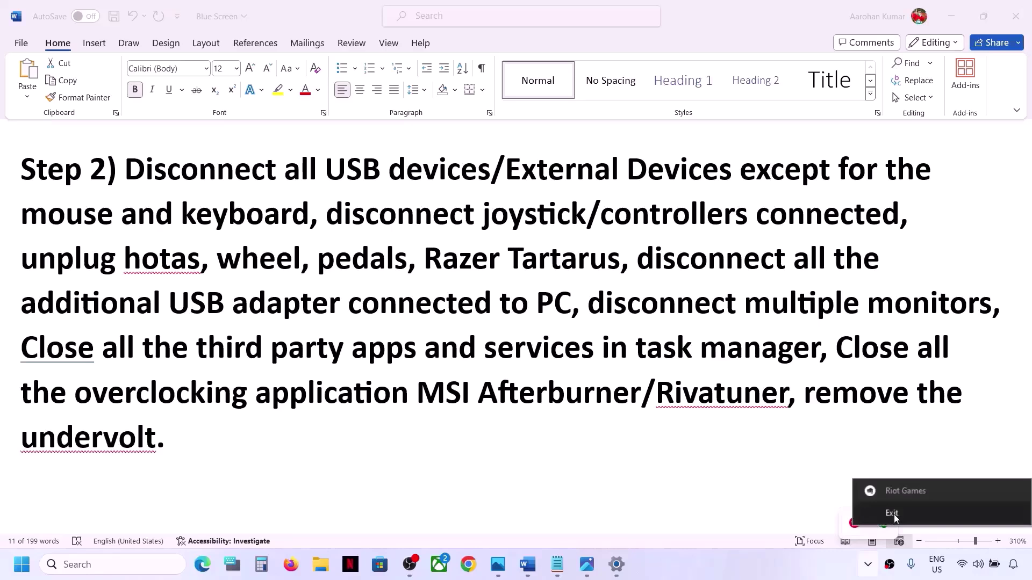
click(892, 514)
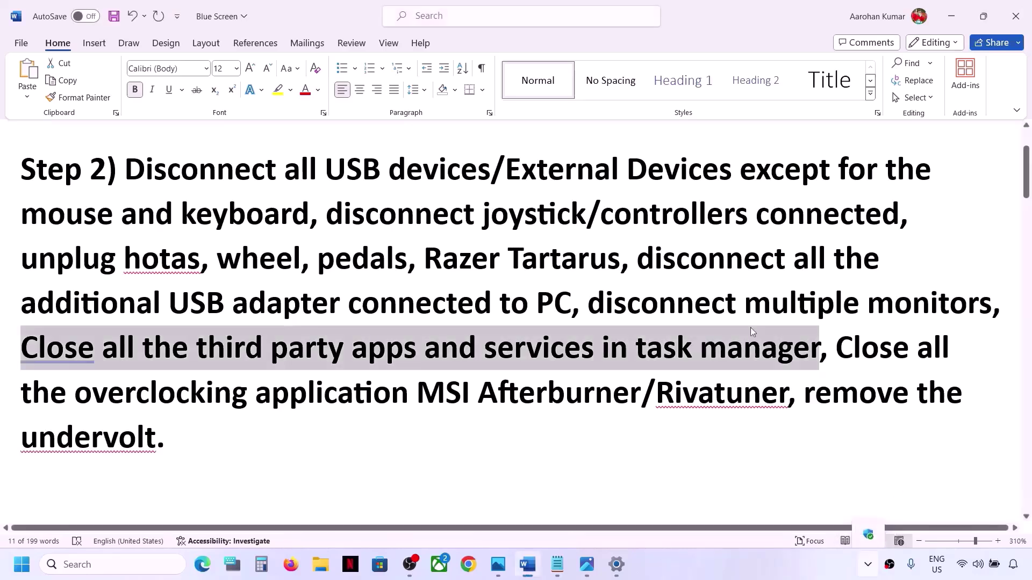
click(469, 331)
drag(483, 348, 594, 348)
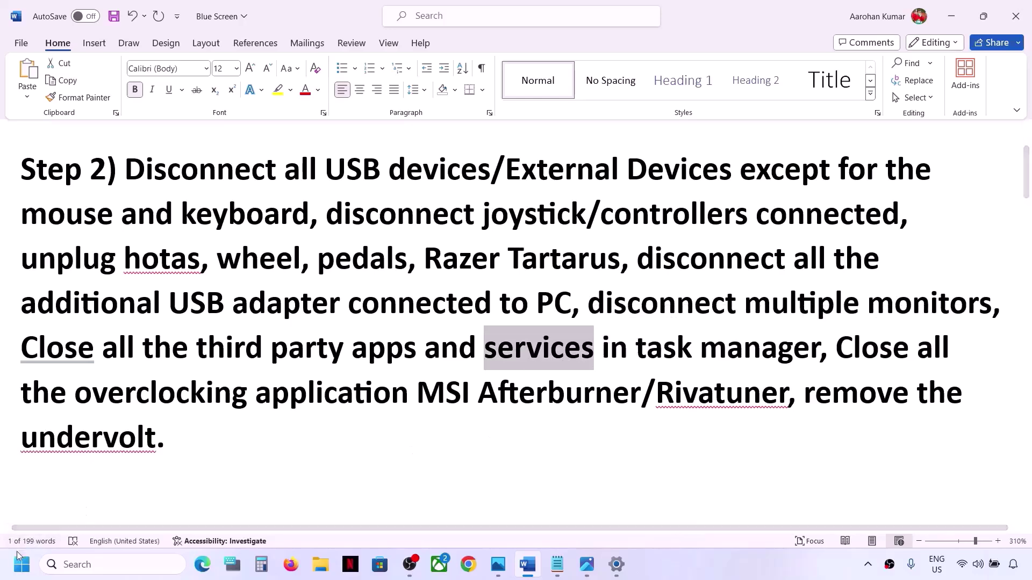
right_click(17, 571)
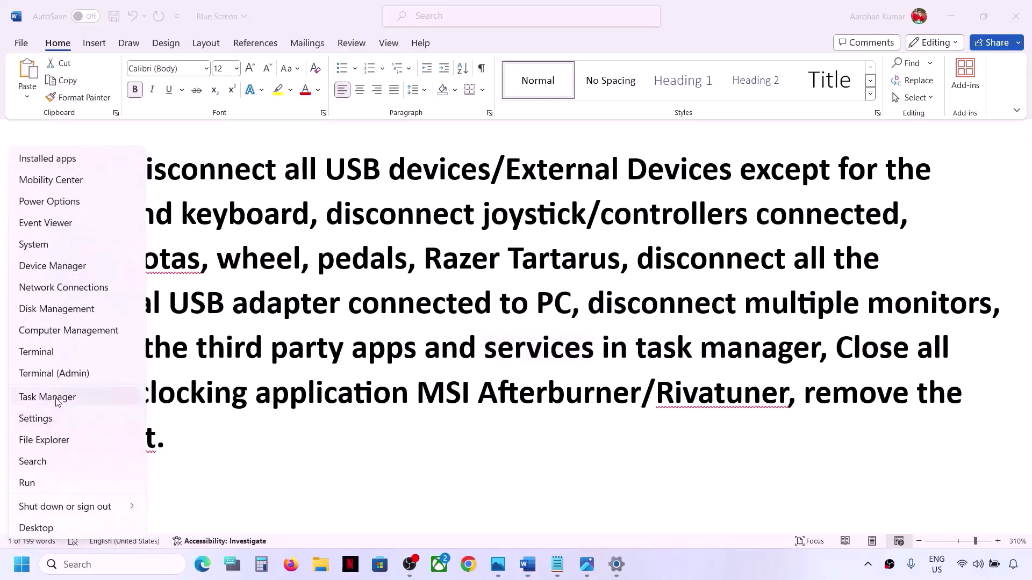
click(59, 396)
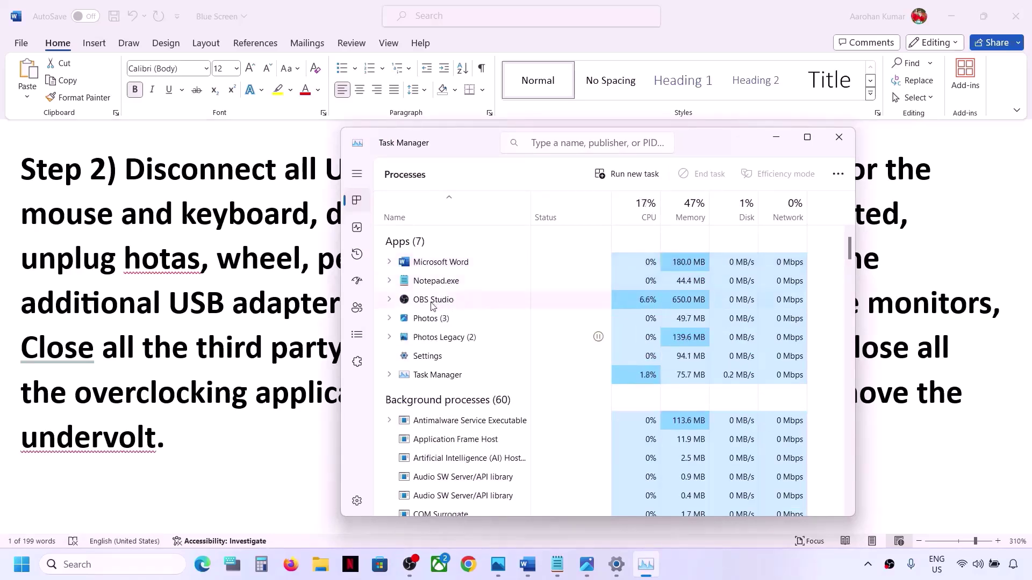
click(464, 307)
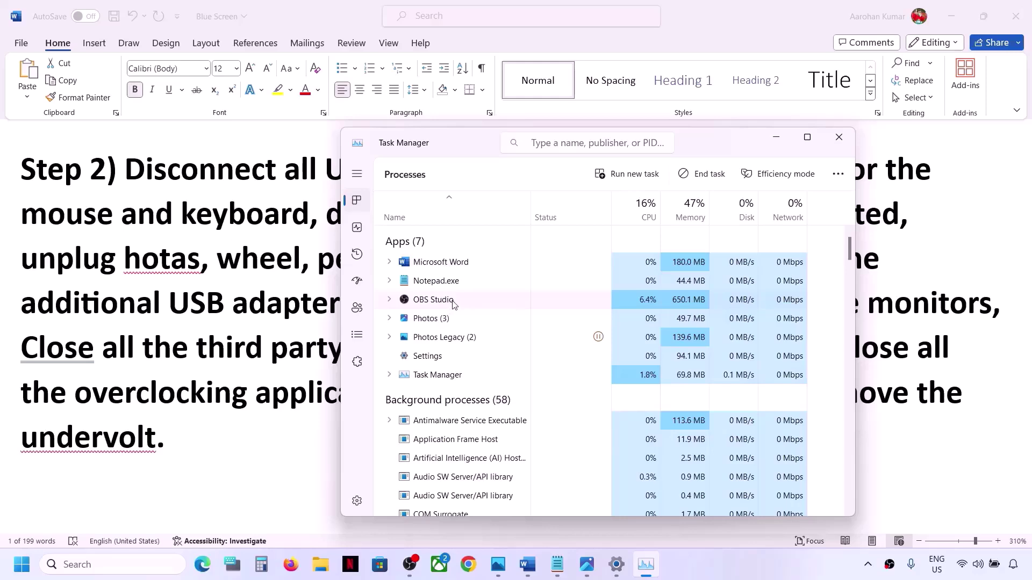
right_click(453, 304)
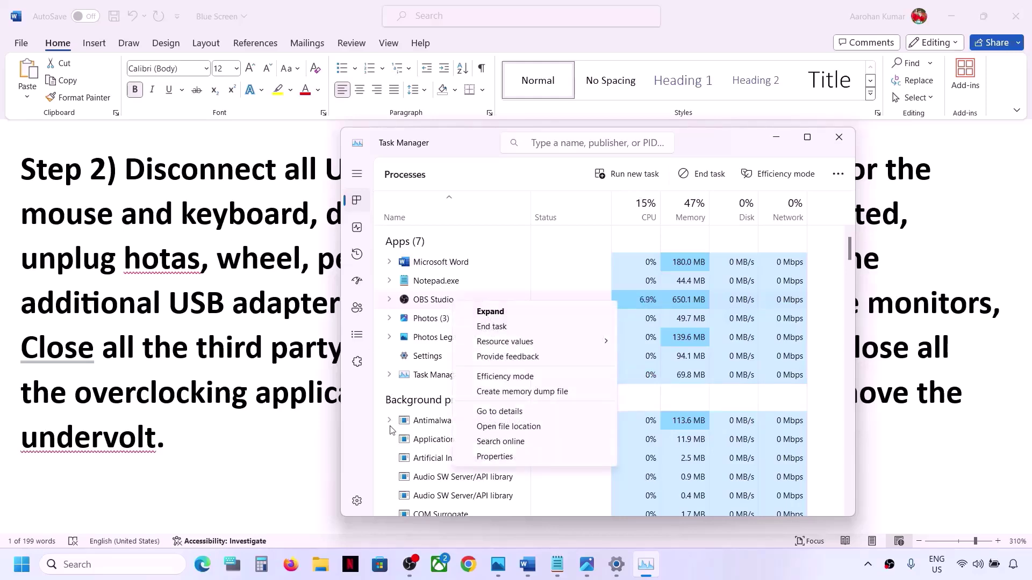
click(366, 447)
click(851, 144)
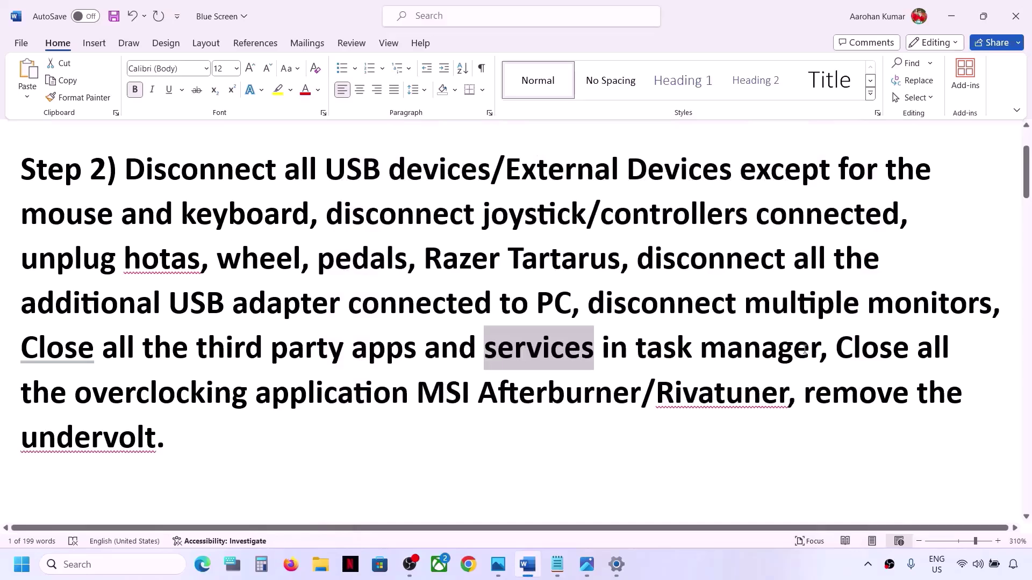
- Highlight the overclocking and undervolt clauses, then scroll to Step 3, 'Perform clean boot'
drag(839, 340, 770, 396)
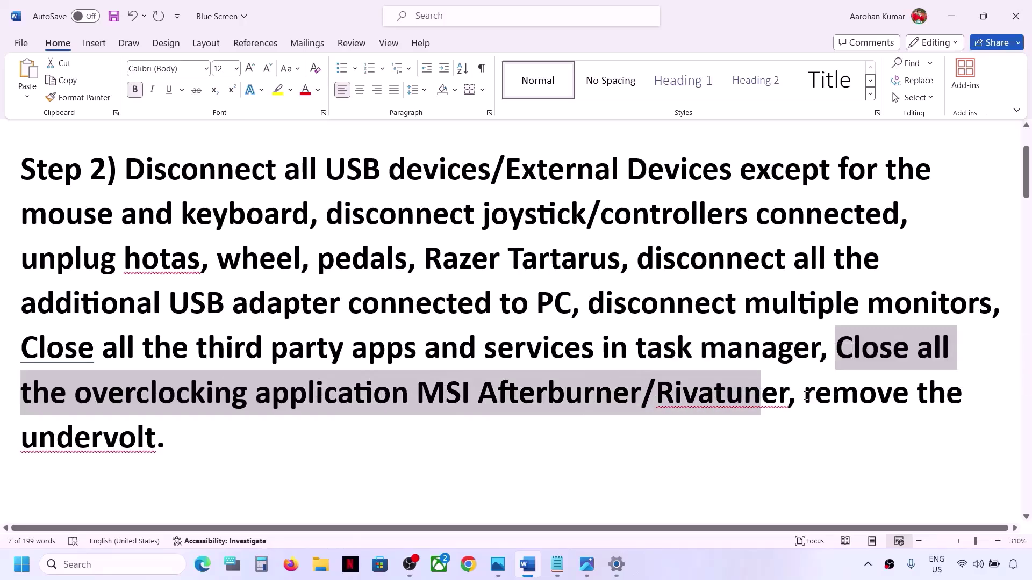
drag(805, 396, 166, 440)
click(381, 398)
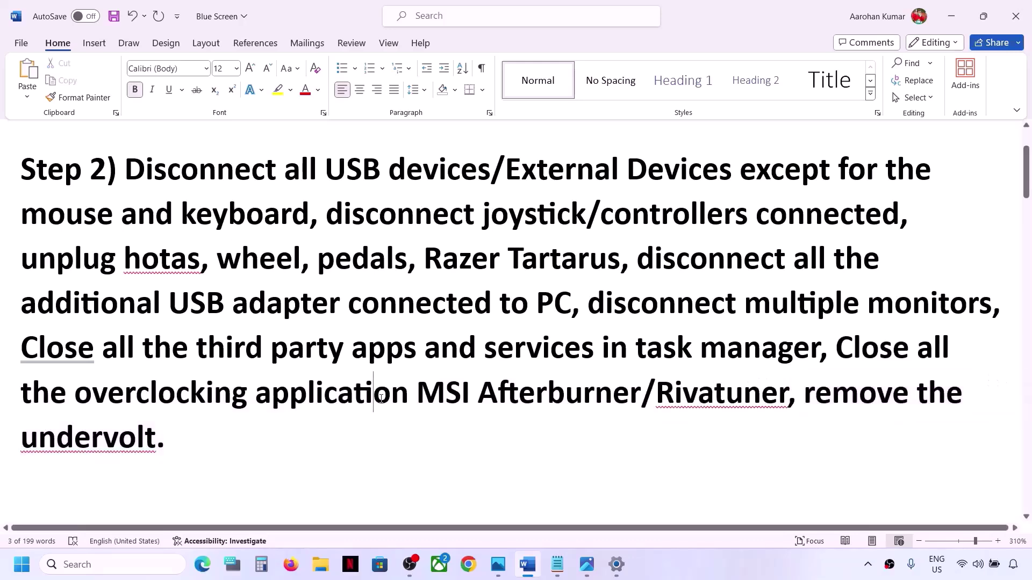
scroll(381, 398, down, 5)
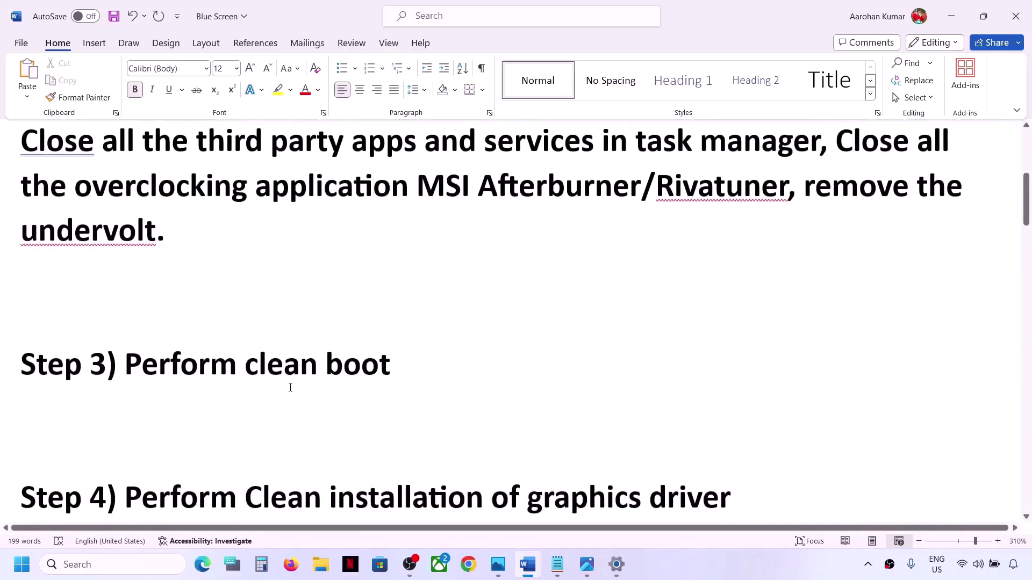
scroll(290, 387, up, 3)
drag(125, 485, 461, 473)
scroll(461, 472, down, 2)
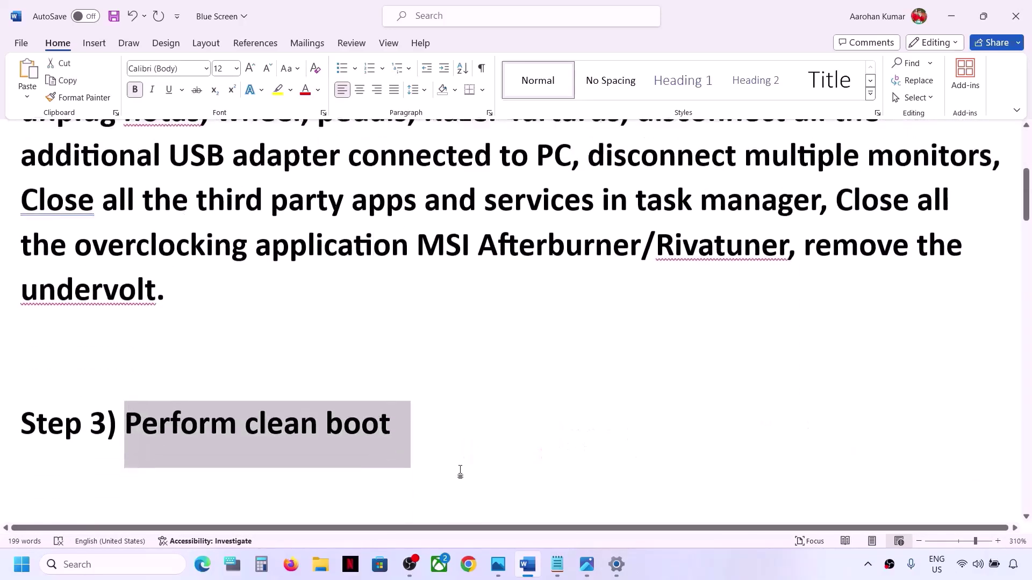
scroll(461, 471, down, 1)
- In System Configuration's Services tab, hide all Microsoft services, leave third-party ones unchecked, and click OK
click(89, 565)
text(s)
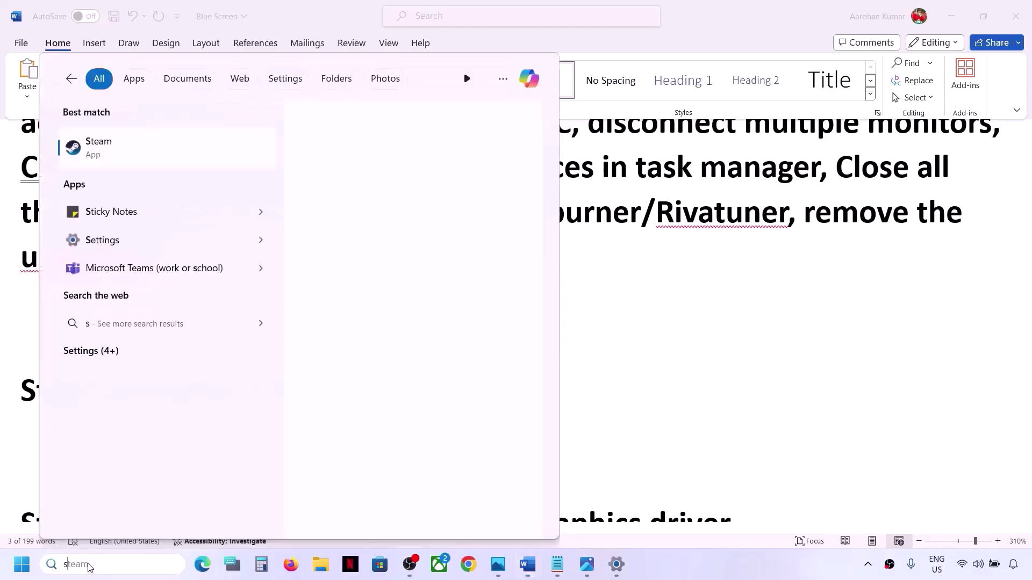
text(ystem Configuration)
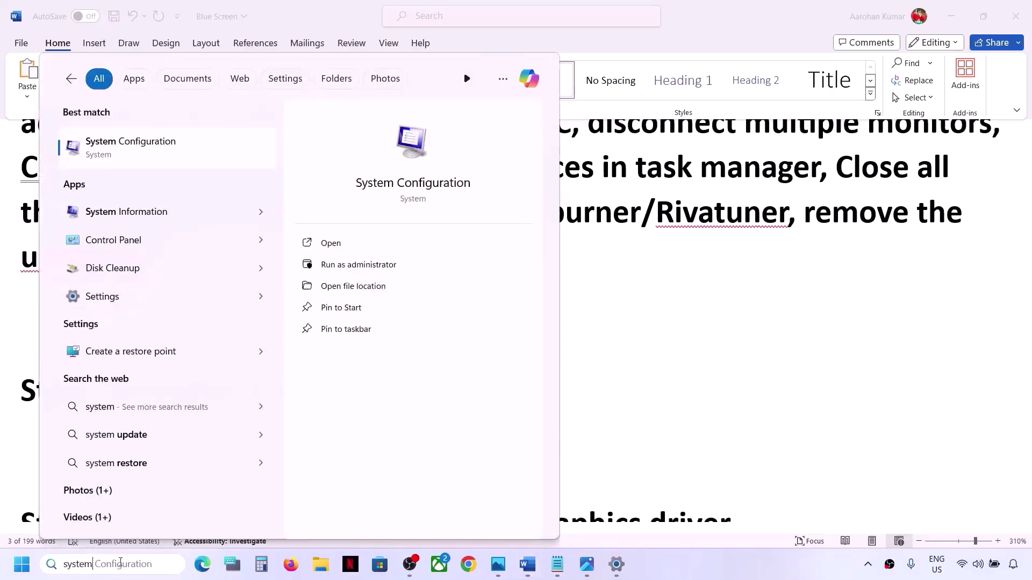
click(166, 150)
click(420, 182)
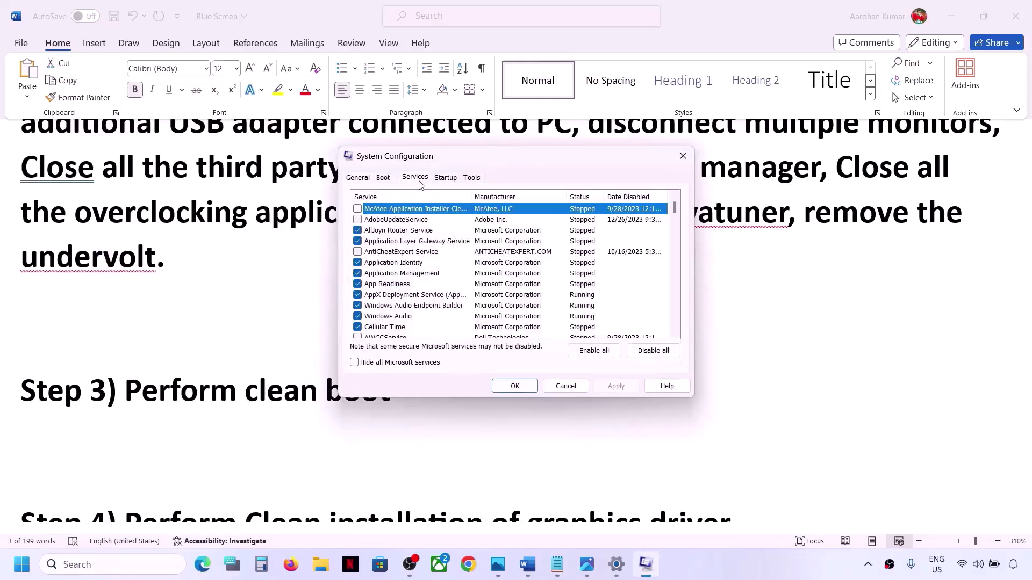
click(355, 363)
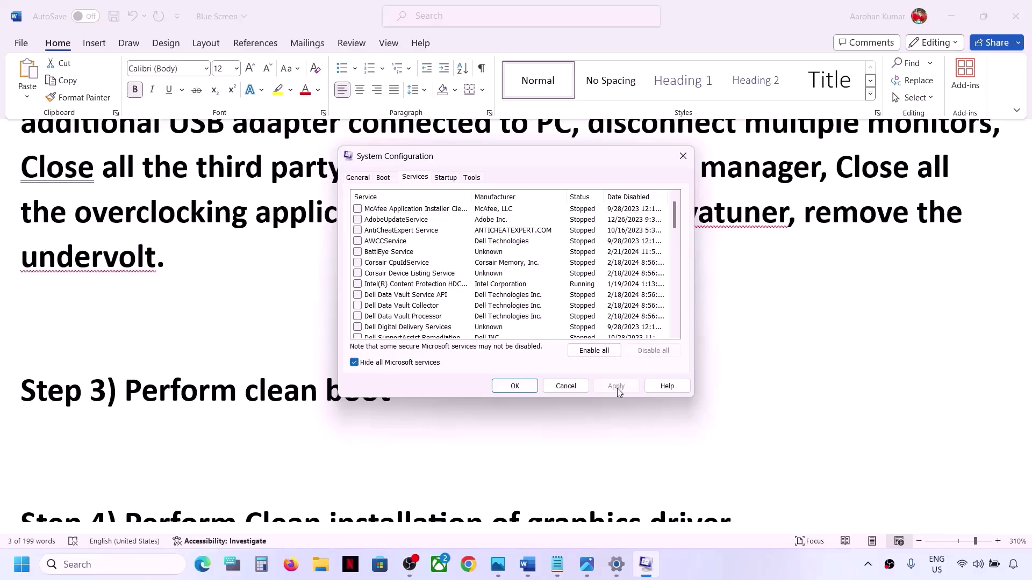
click(520, 390)
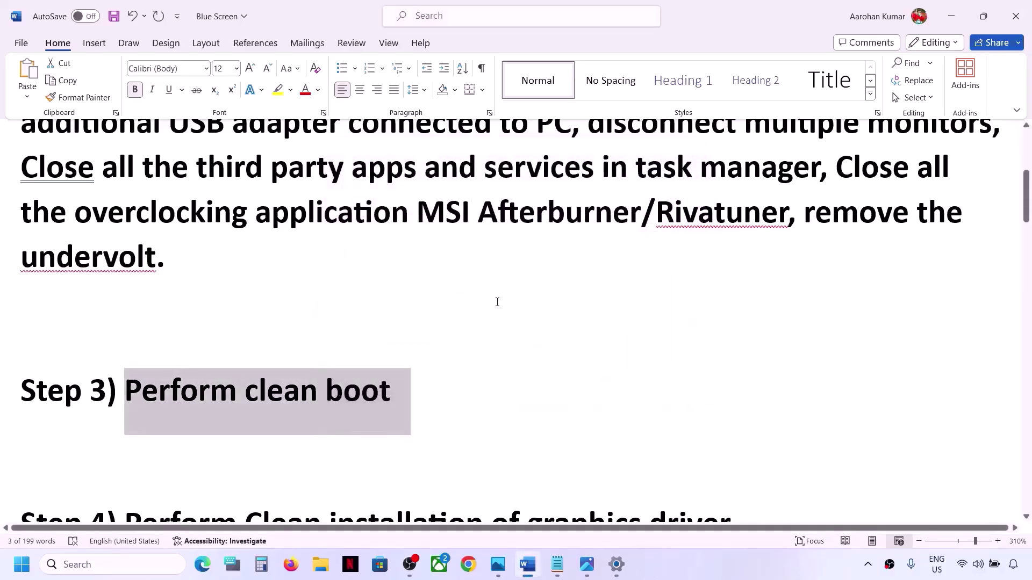
- Scroll to Step 4's clean driver install heading and inspect its NVIDIA link
scroll(408, 326, down, 5)
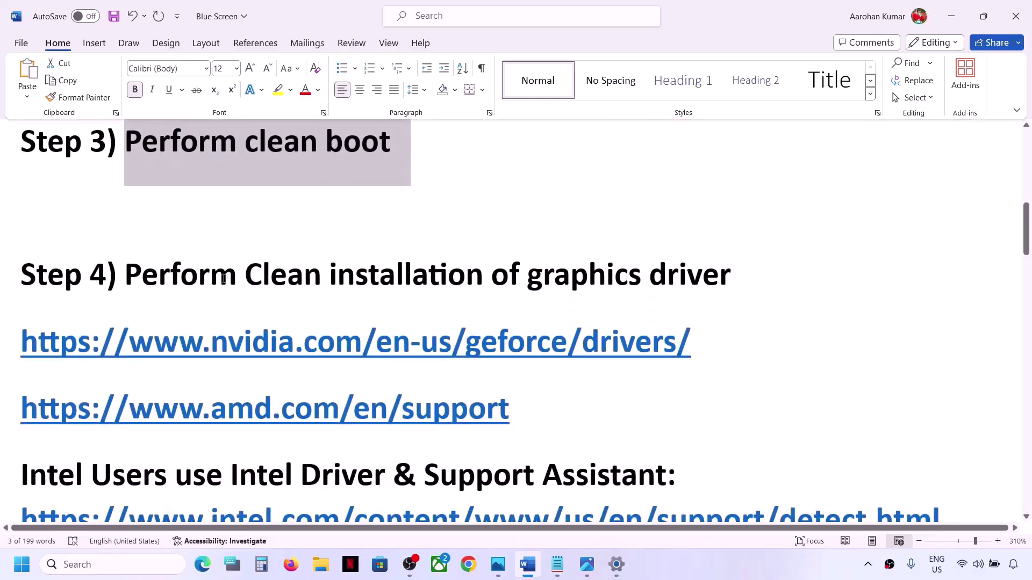
drag(165, 279, 659, 266)
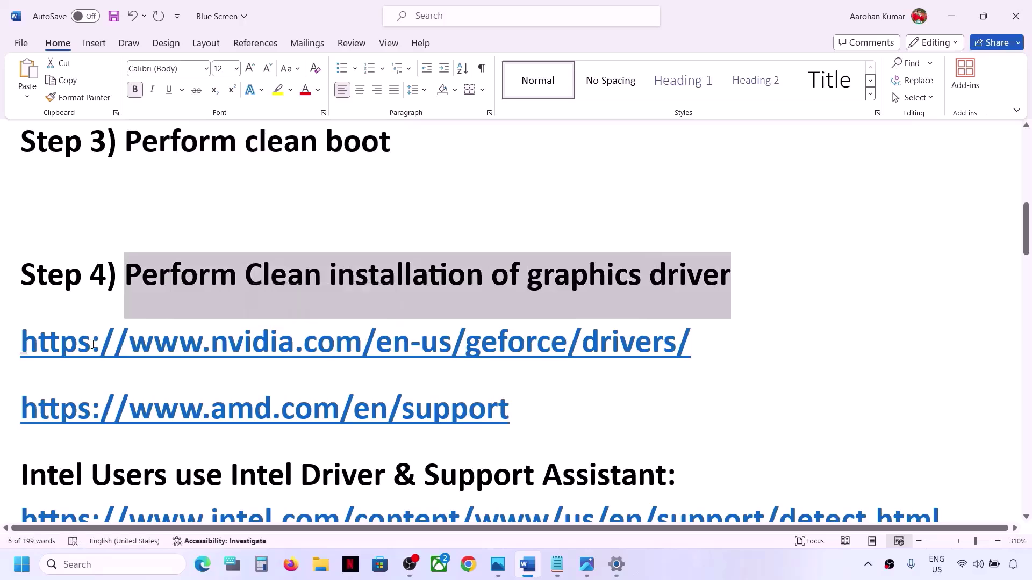
drag(92, 344, 507, 345)
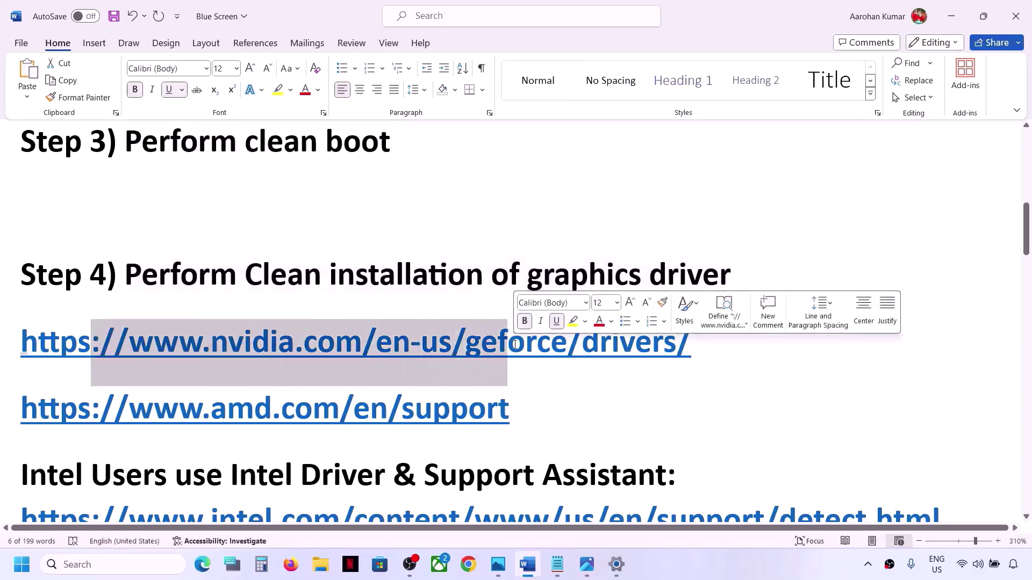
click(564, 350)
click(704, 573)
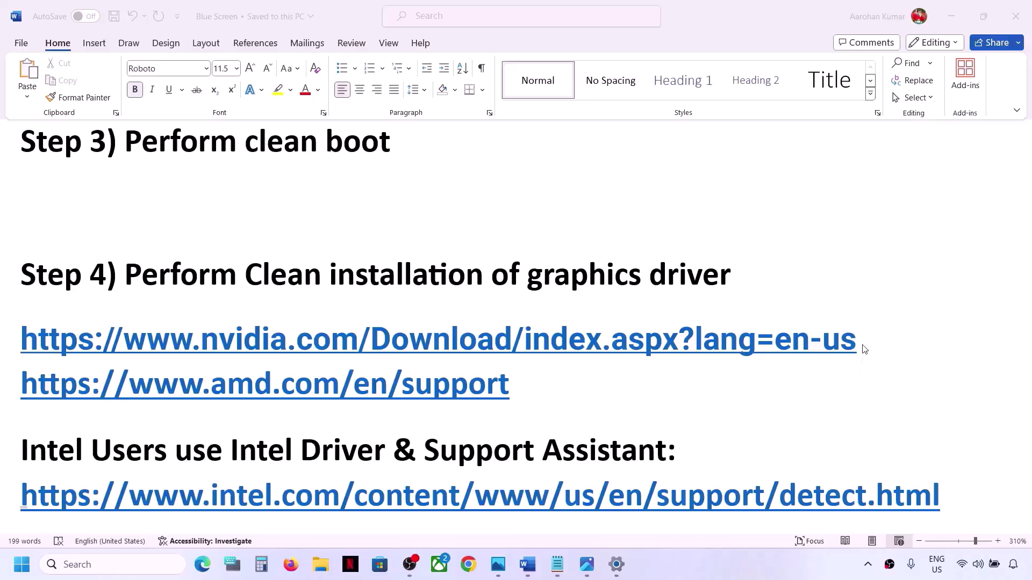
click(864, 347)
drag(21, 384, 108, 339)
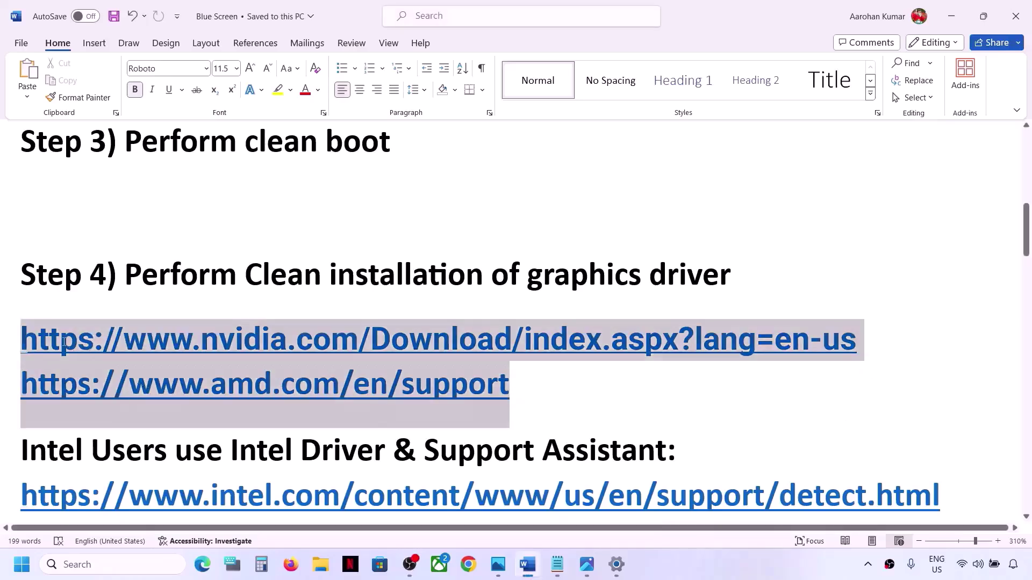
click(451, 382)
drag(859, 339, 0, 337)
key(ctrl+c)
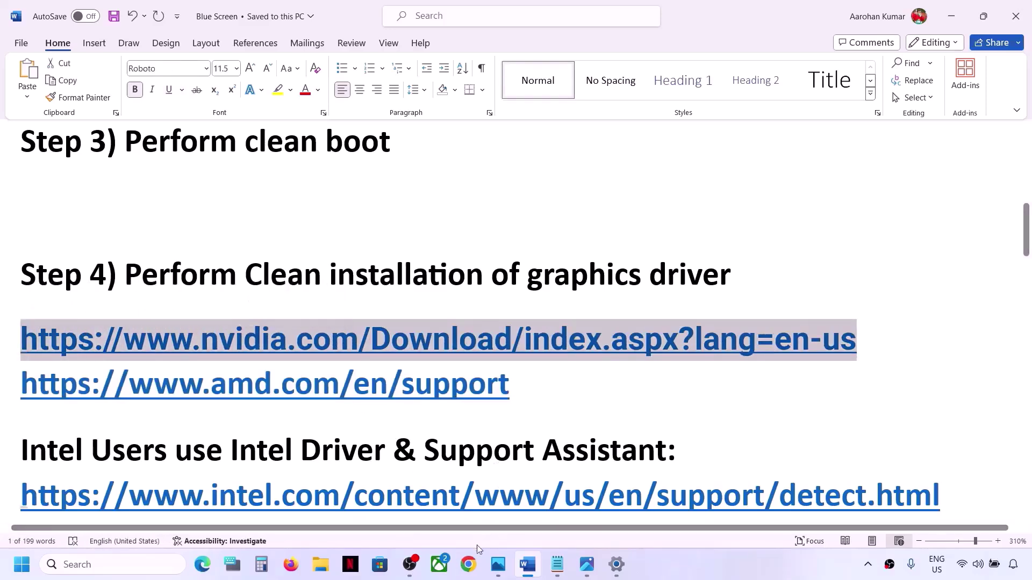
click(468, 564)
- On the NVIDIA driver page, search for GeForce RTX 30 Series (Notebooks) RTX 3050 Laptop GPU drivers for Windows 11
key(ctrl+v)
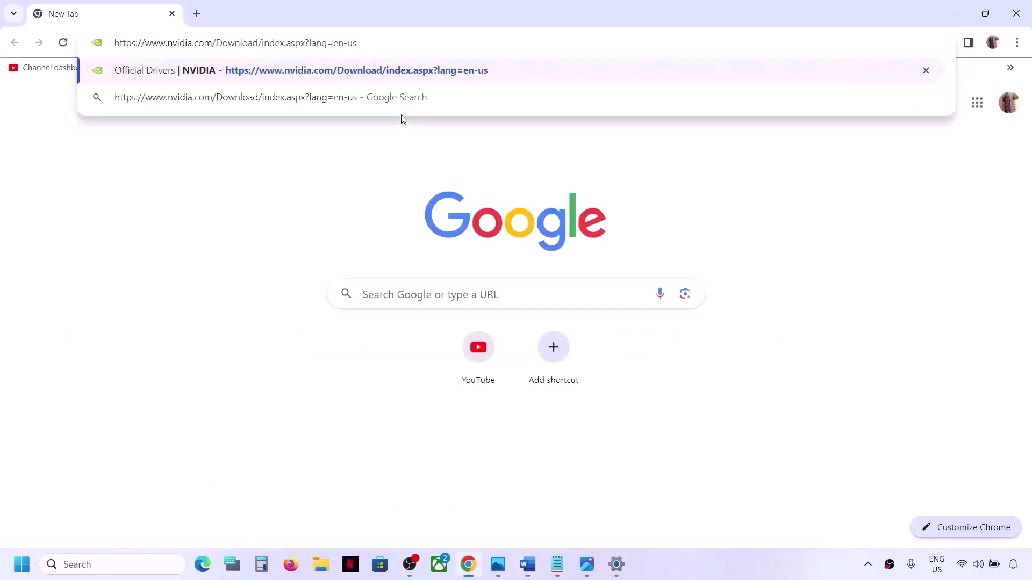
key(Return)
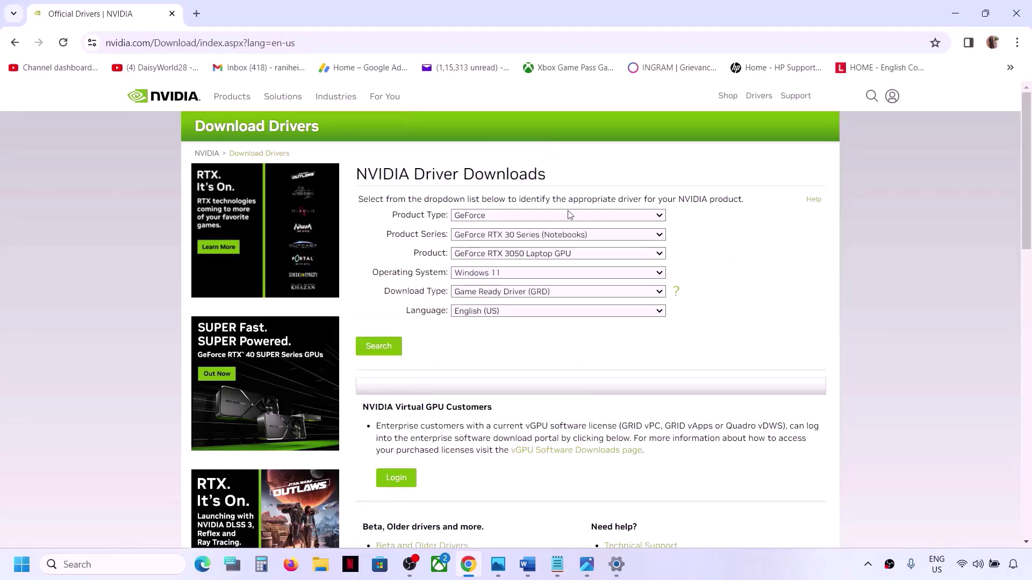
click(535, 216)
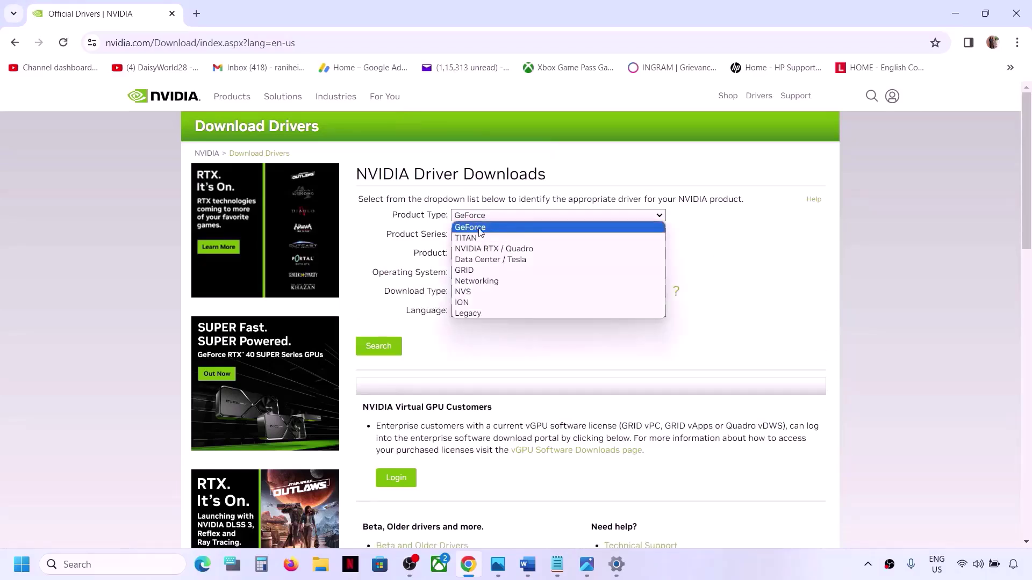
click(480, 229)
click(525, 236)
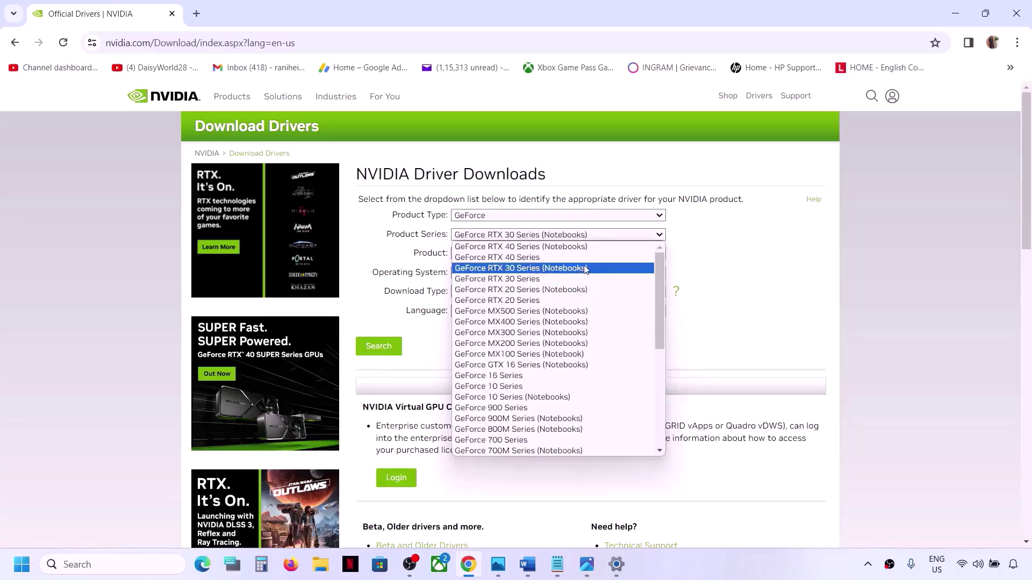
click(564, 269)
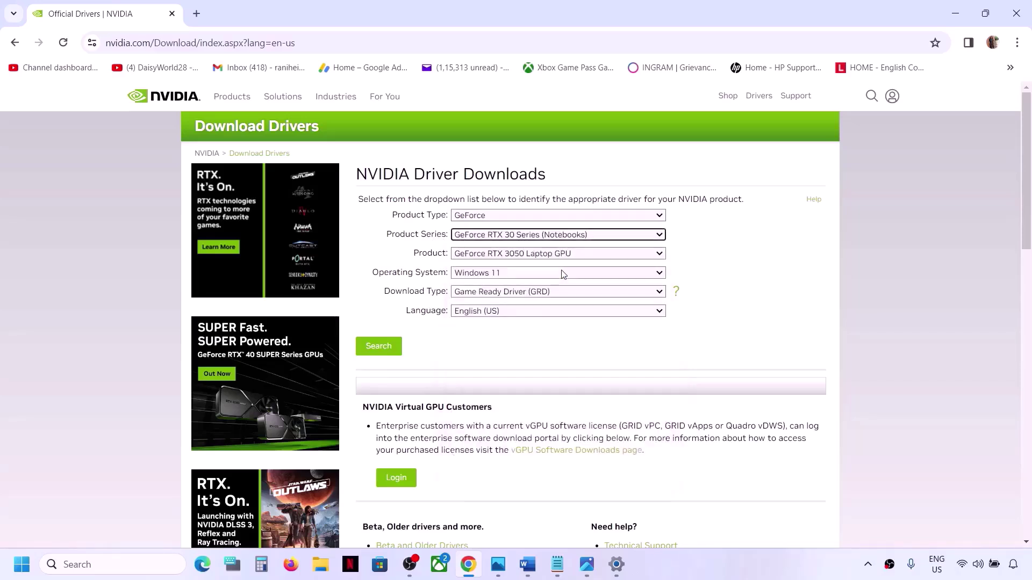
click(544, 256)
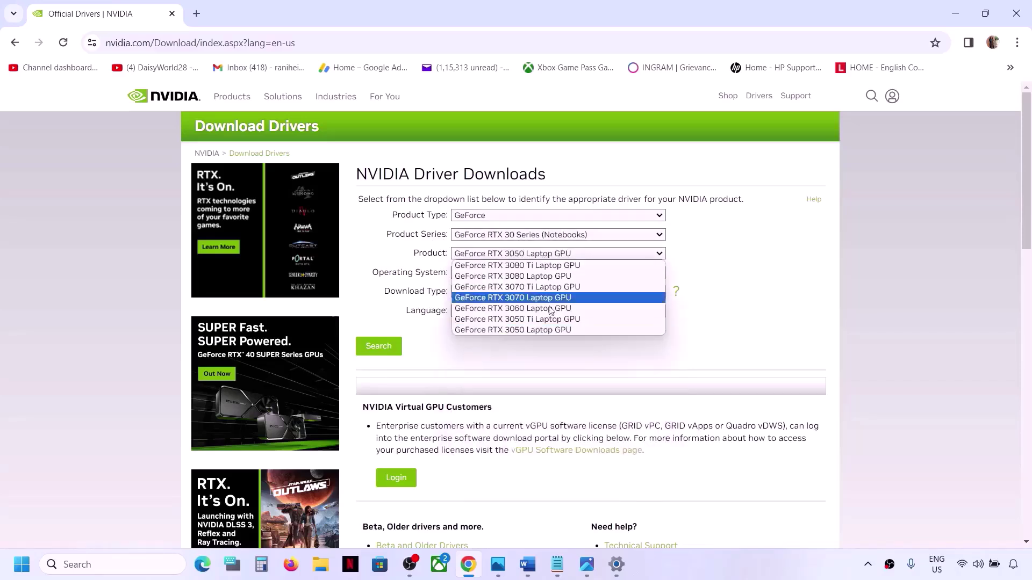
click(528, 329)
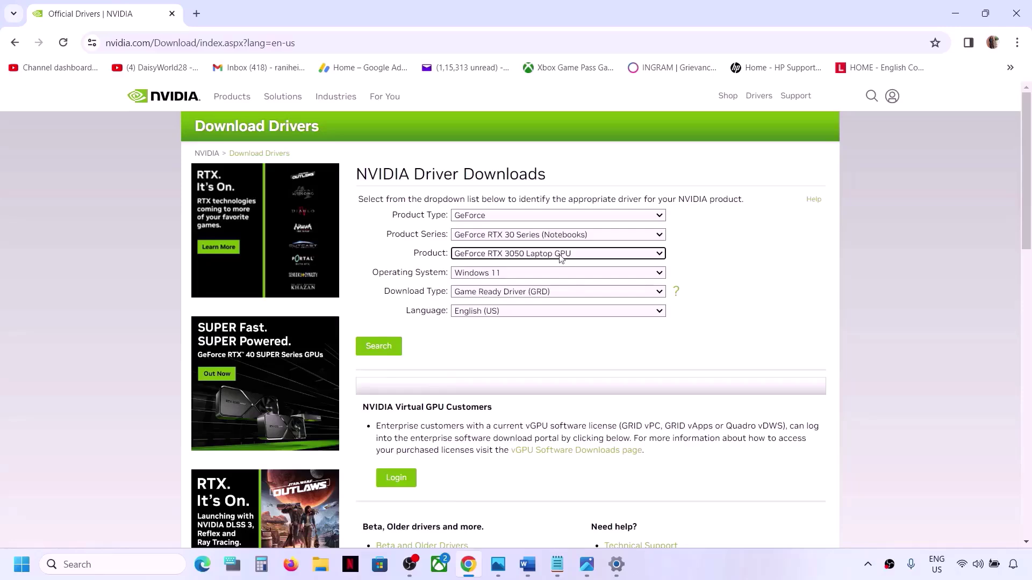
click(518, 277)
click(506, 294)
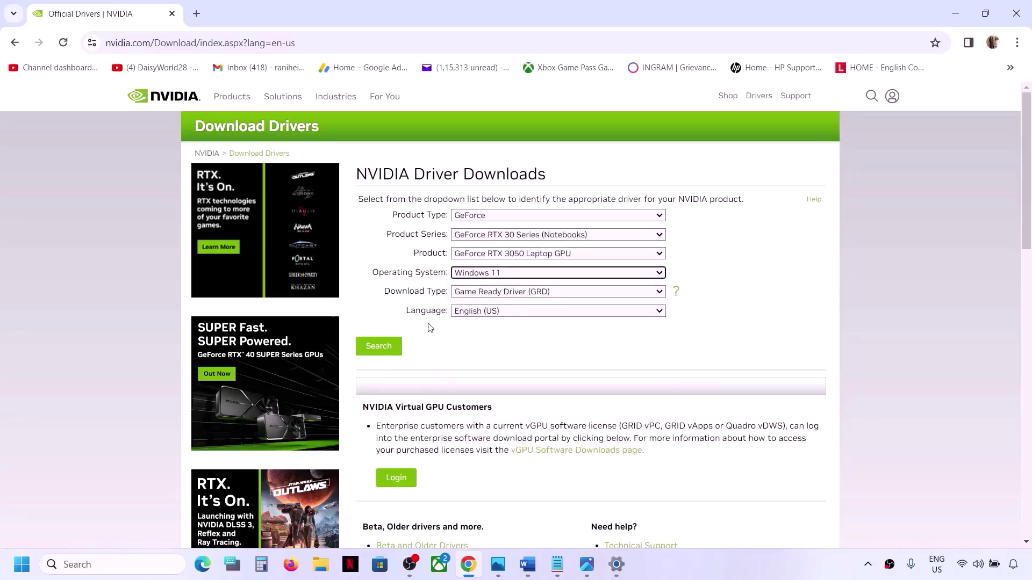
click(379, 347)
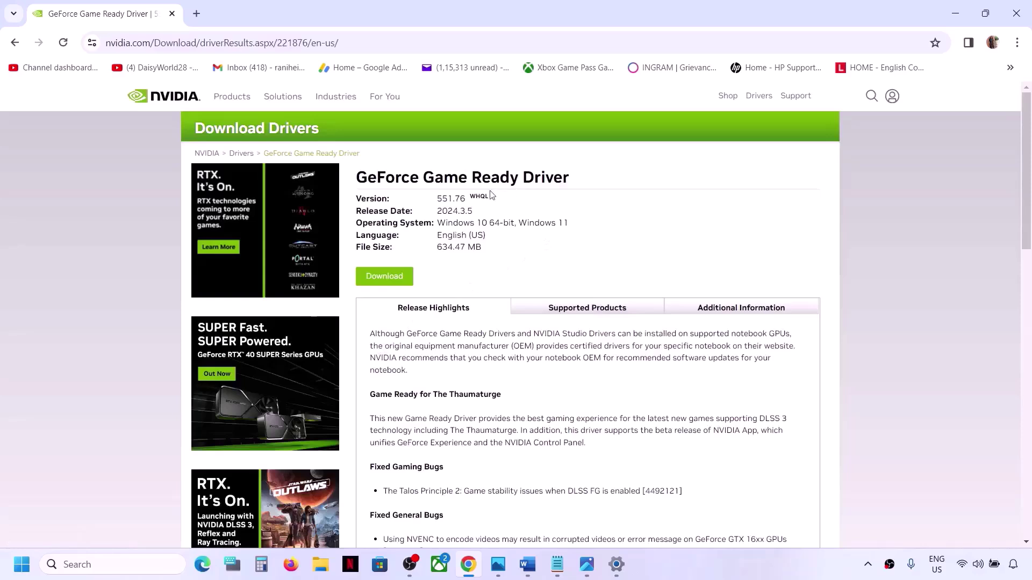
- Download the Game Ready Driver 551.76 and open the downloaded installer package
drag(439, 199, 477, 198)
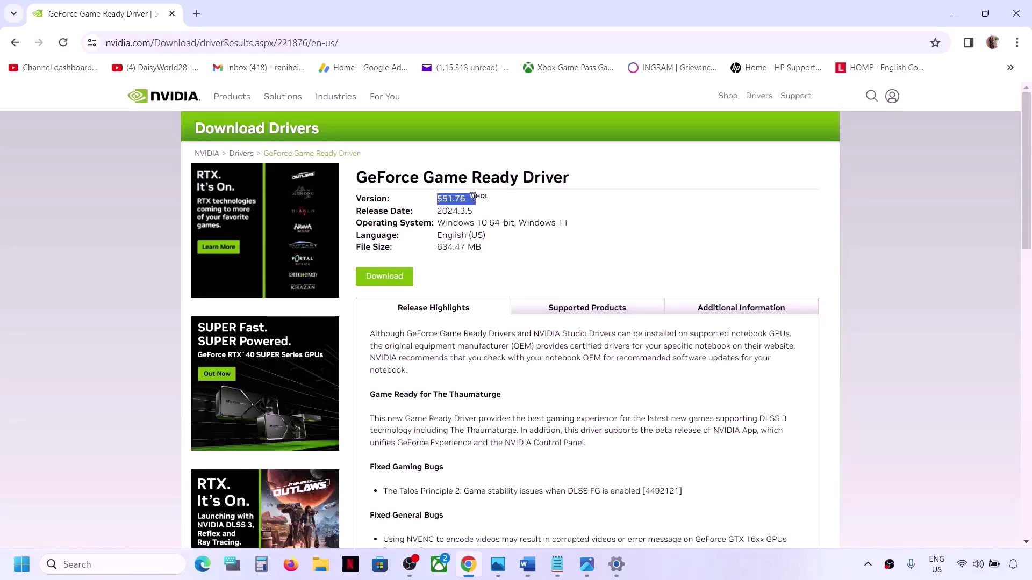
click(562, 221)
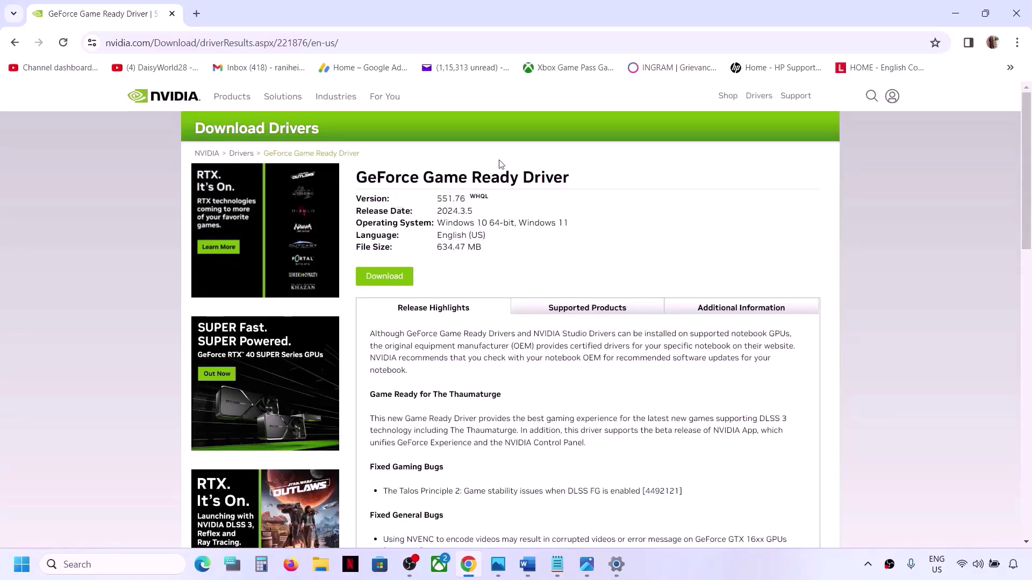
click(379, 283)
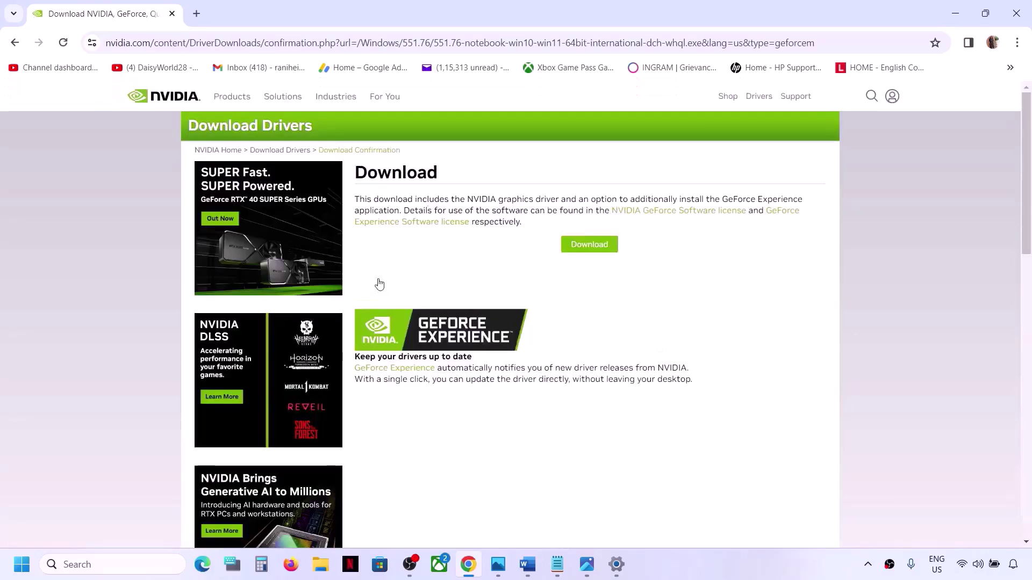
click(593, 246)
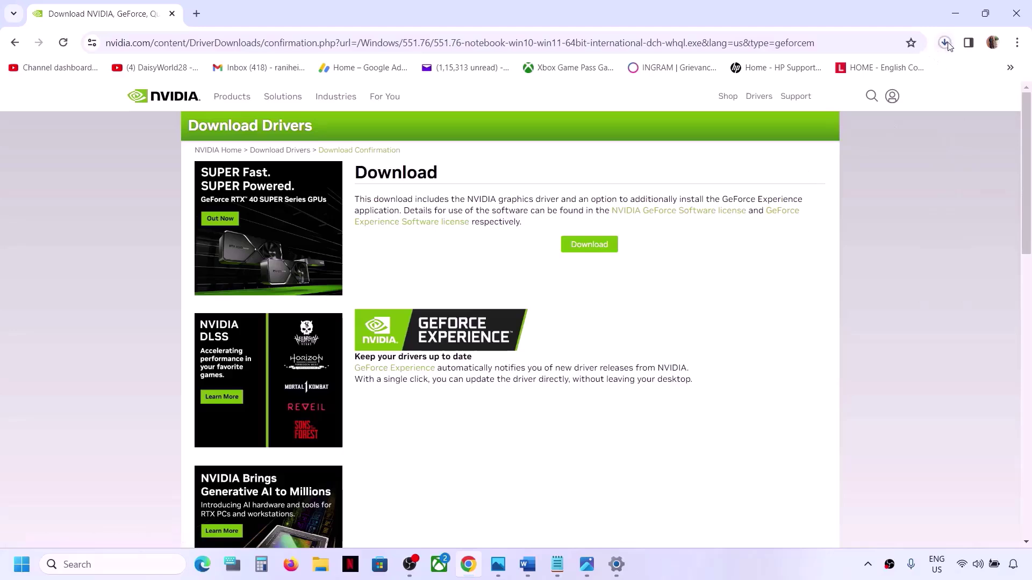
click(740, 553)
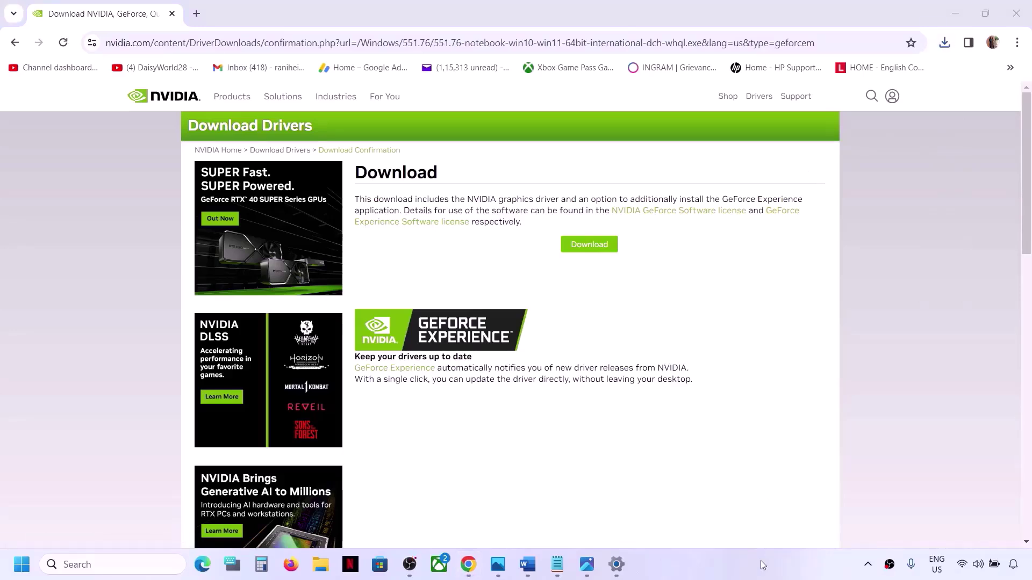
click(945, 43)
click(827, 114)
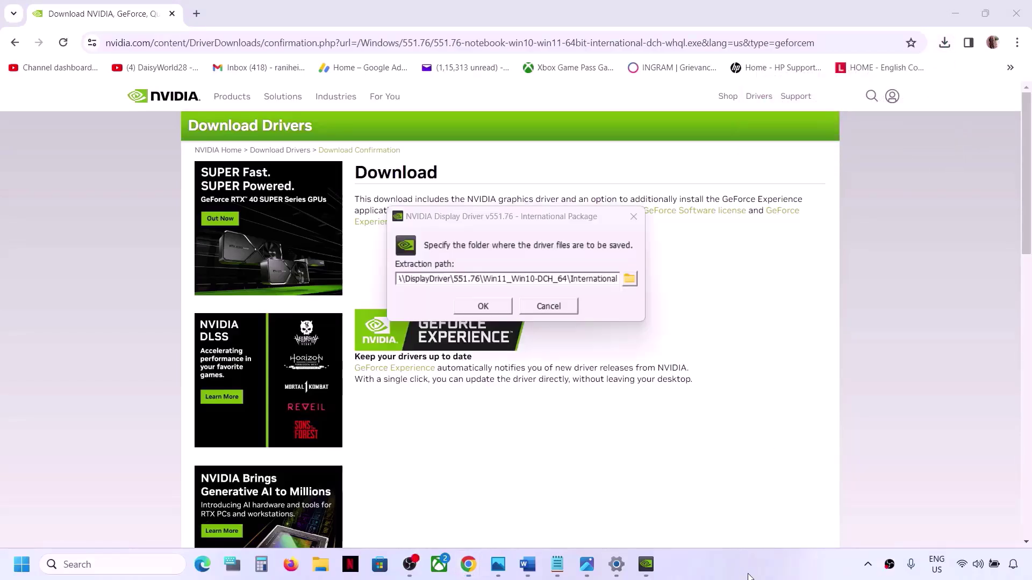
- Start a Custom (Advanced) clean installation of the NVIDIA 551.76 driver with all components
click(476, 308)
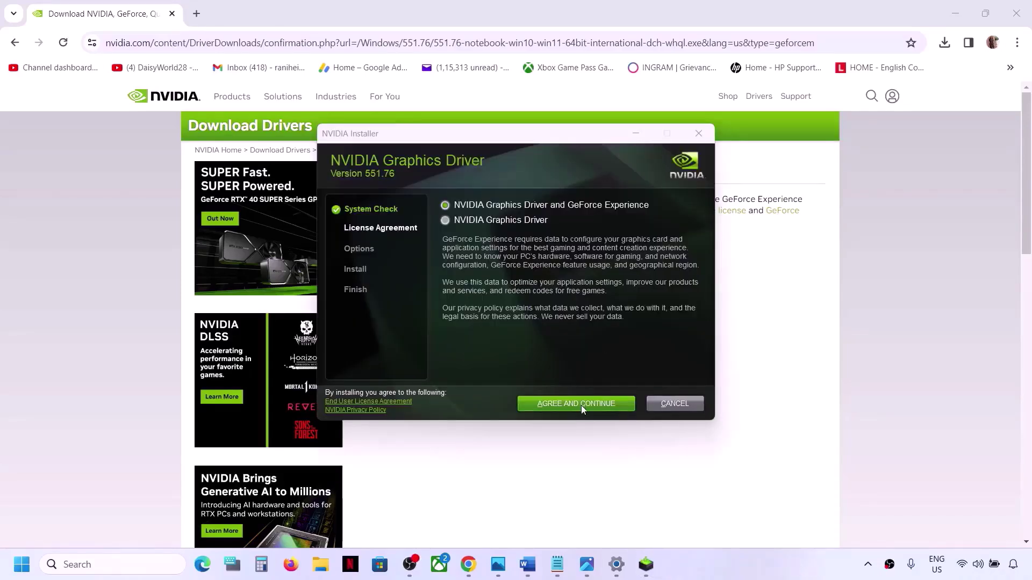
click(581, 410)
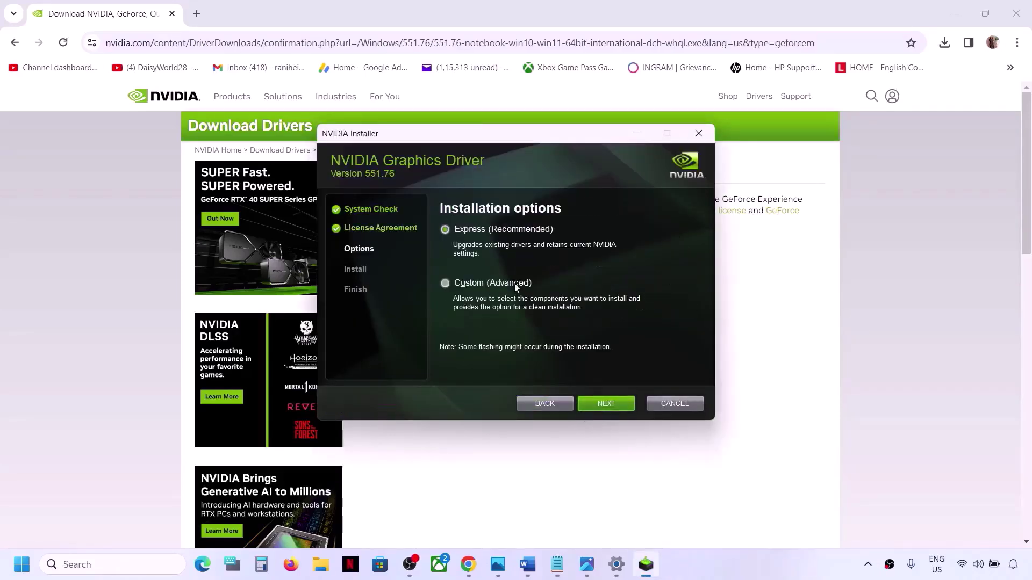
click(445, 283)
click(600, 403)
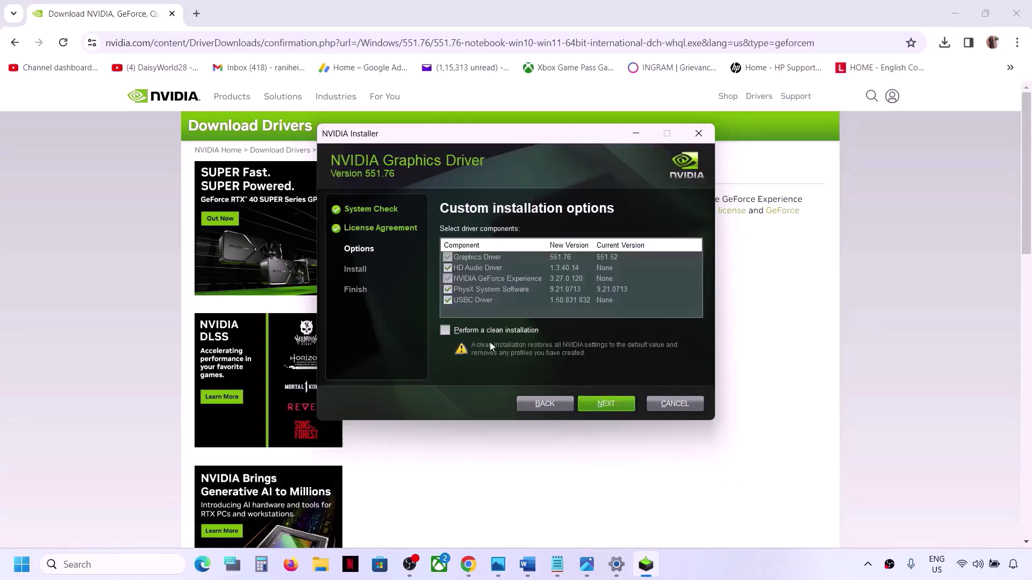
click(446, 332)
click(614, 408)
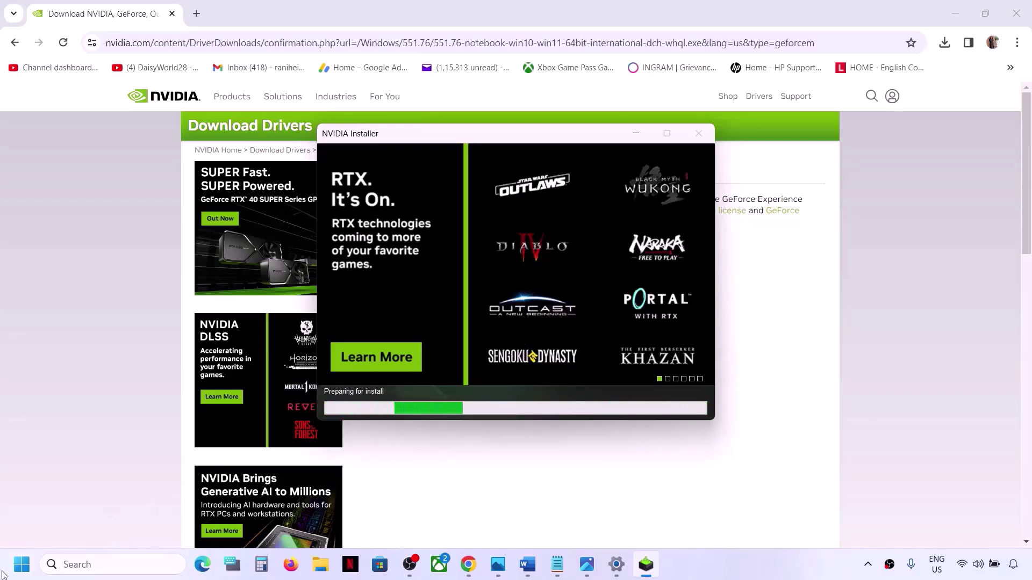
- Look at the Start menu power options, then close them and the Start menu
key(super)
click(388, 521)
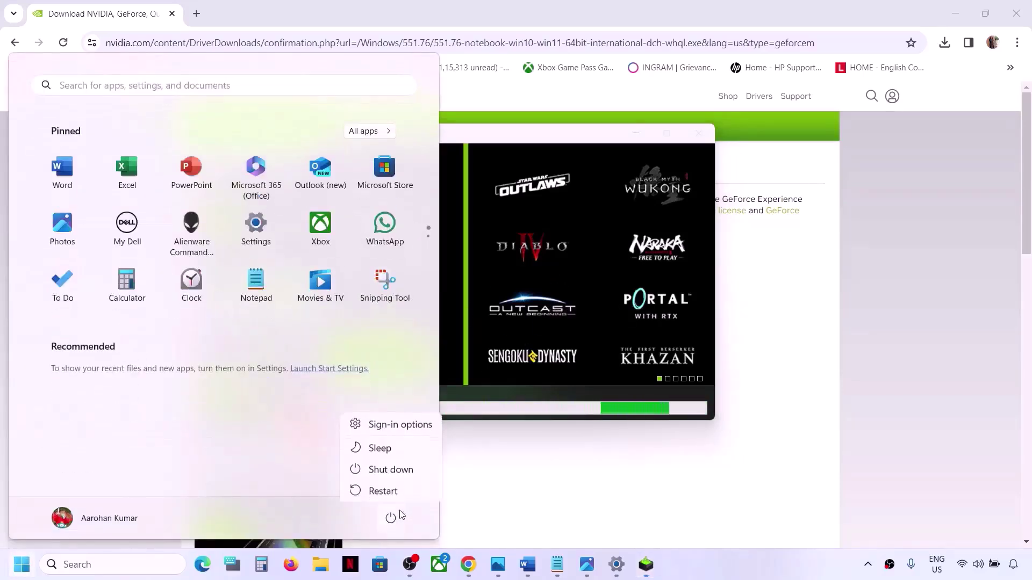
key(Escape)
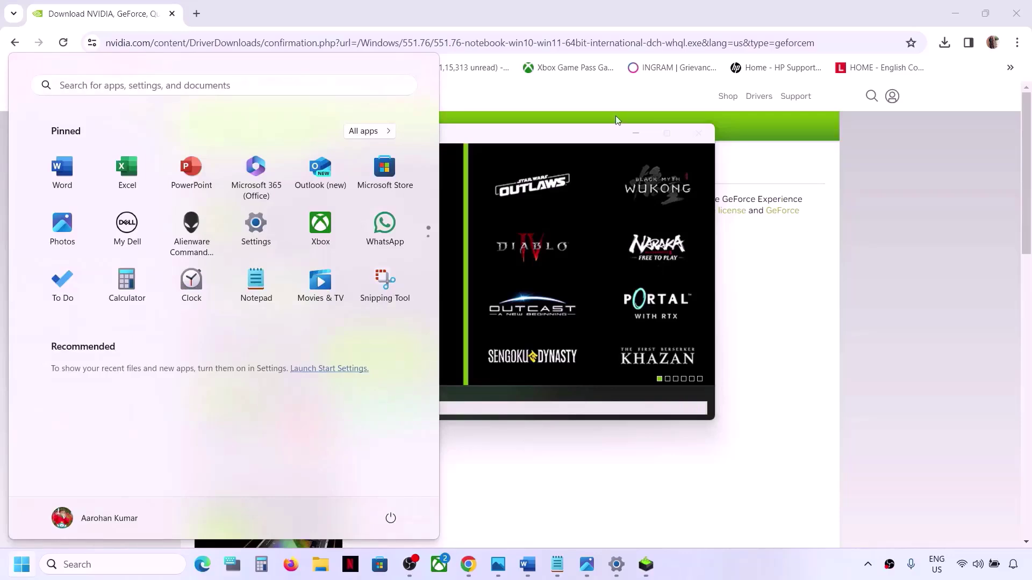
click(604, 145)
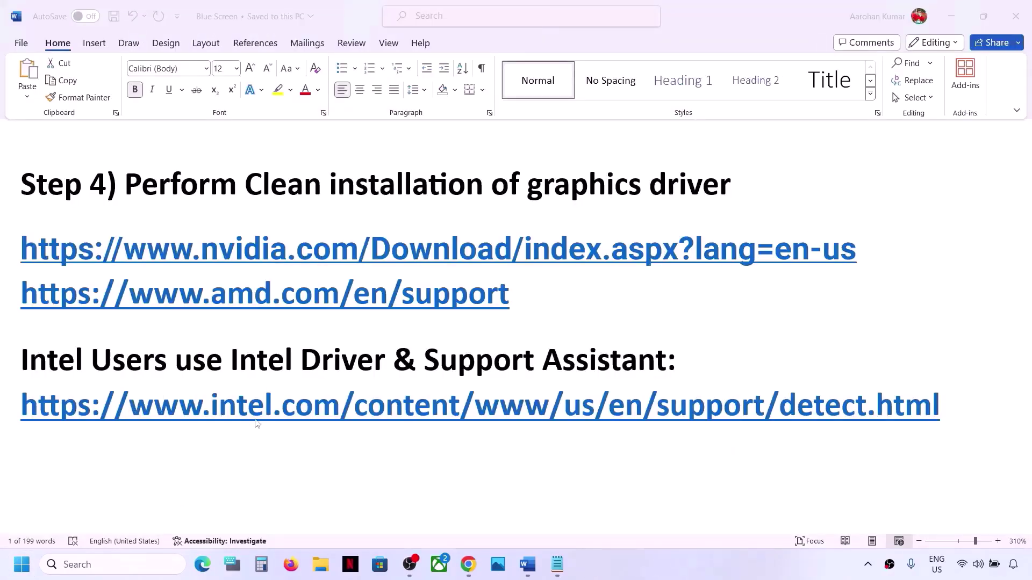
- Select the Intel detect.html link in Step 4 of the checklist and return to Chrome
triple_click(954, 413)
key(ctrl+c)
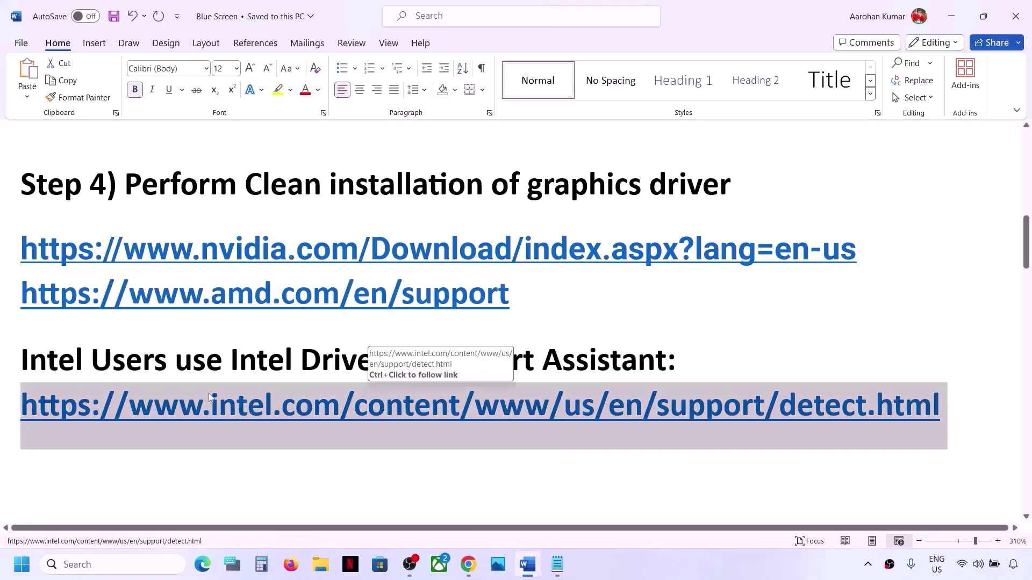
click(472, 571)
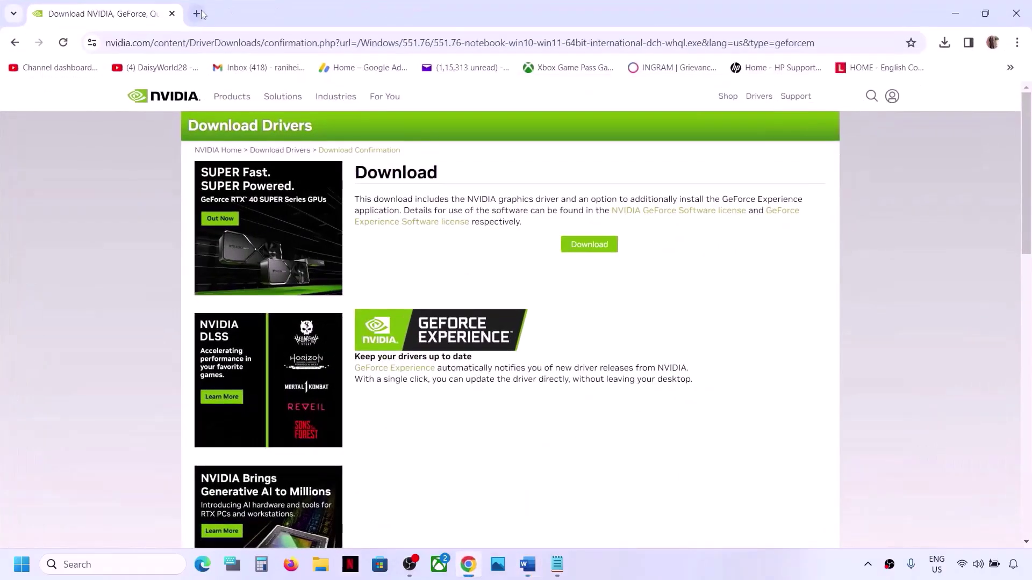
- Load the pasted Intel support link in a new tab, then Download all and Install all updates
click(197, 13)
key(ctrl+v)
key(Return)
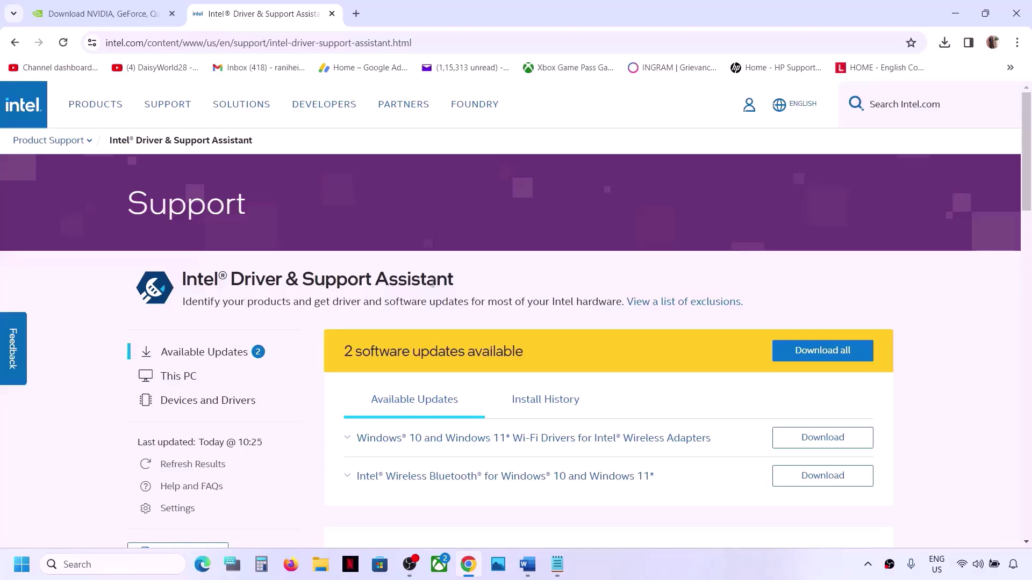
scroll(643, 329, down, 2)
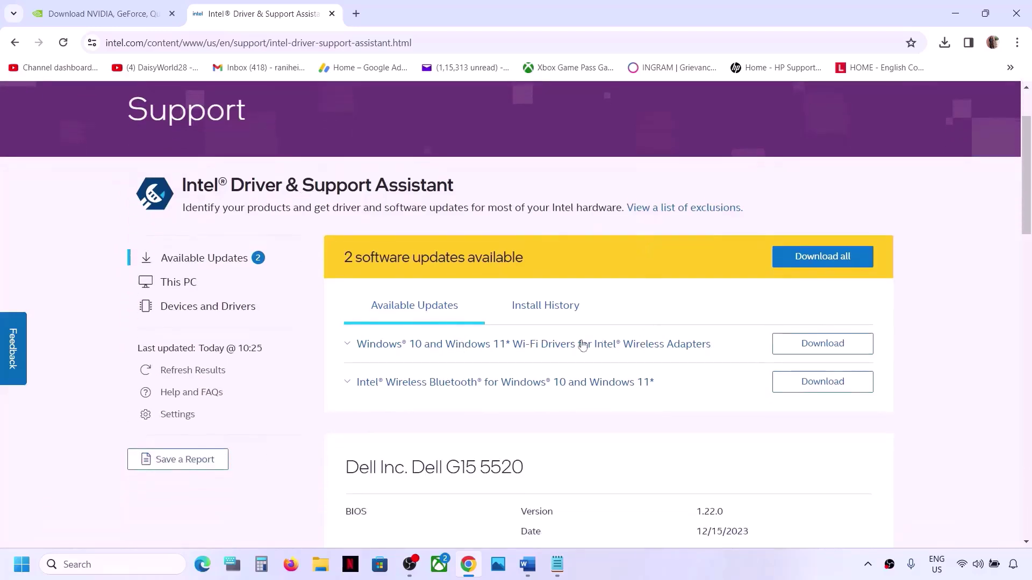
click(831, 259)
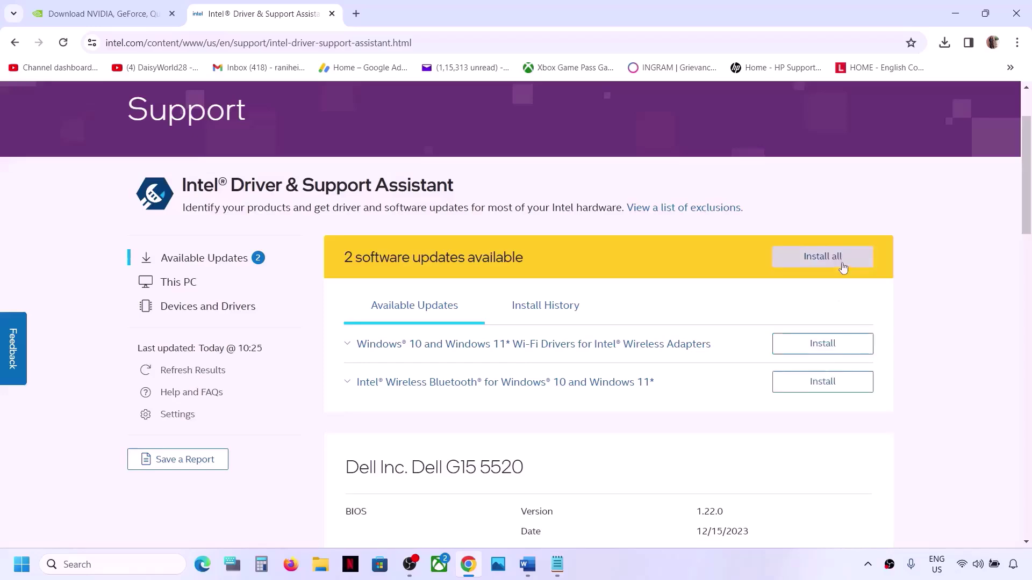
click(842, 263)
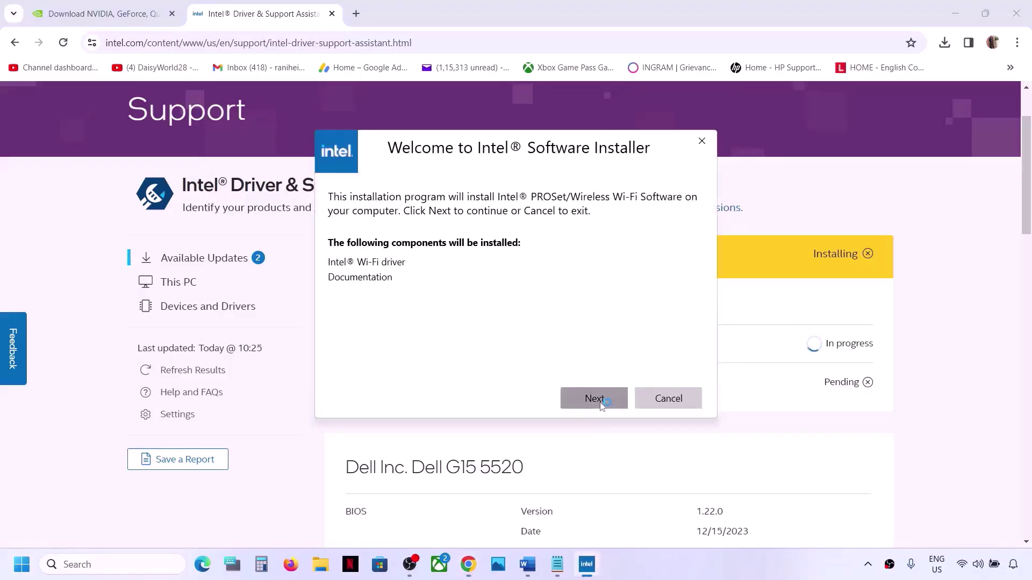
- Accept the Intel licence terms, start installing the PROSet/Wireless Wi-Fi software, and return to Chrome
click(600, 404)
click(417, 371)
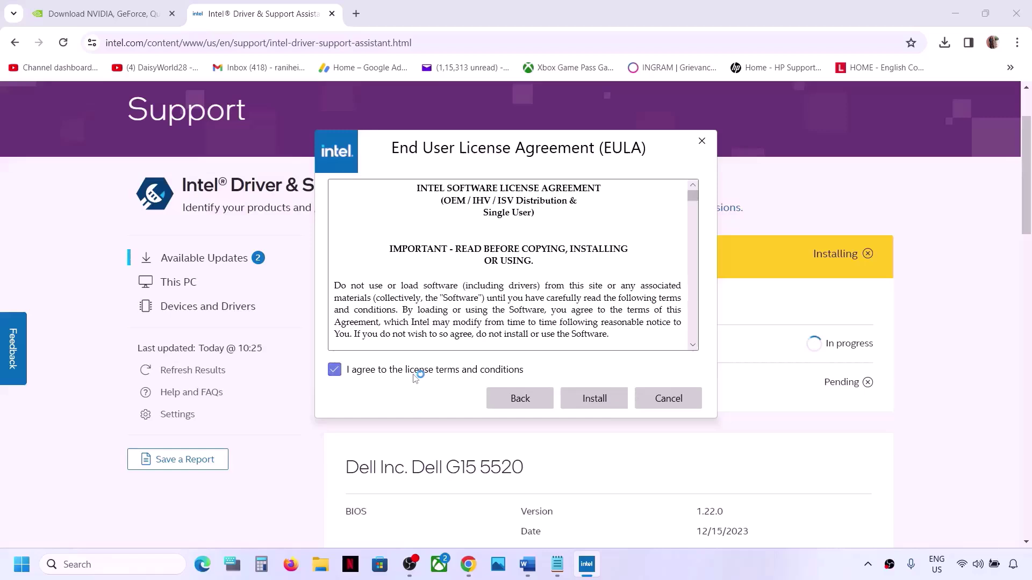
click(591, 400)
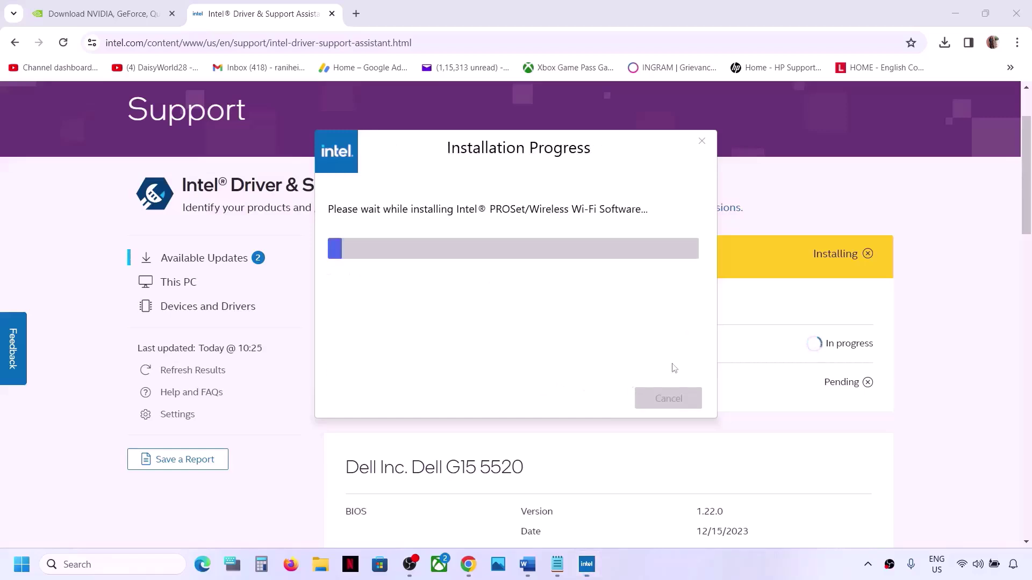
click(932, 389)
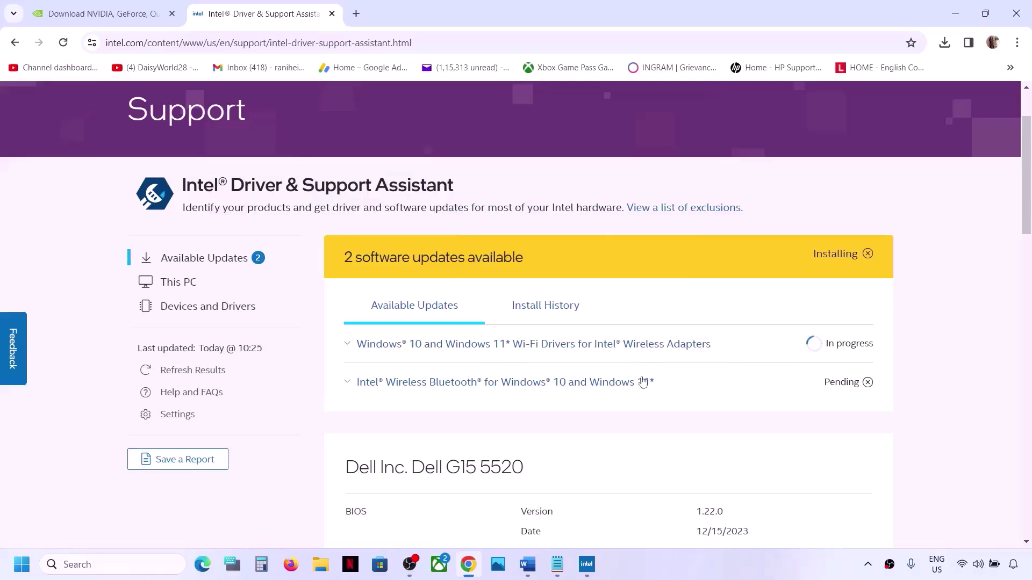
- Check the power options, then return to Word and select the Step 5 SFC & DISM heading
click(21, 564)
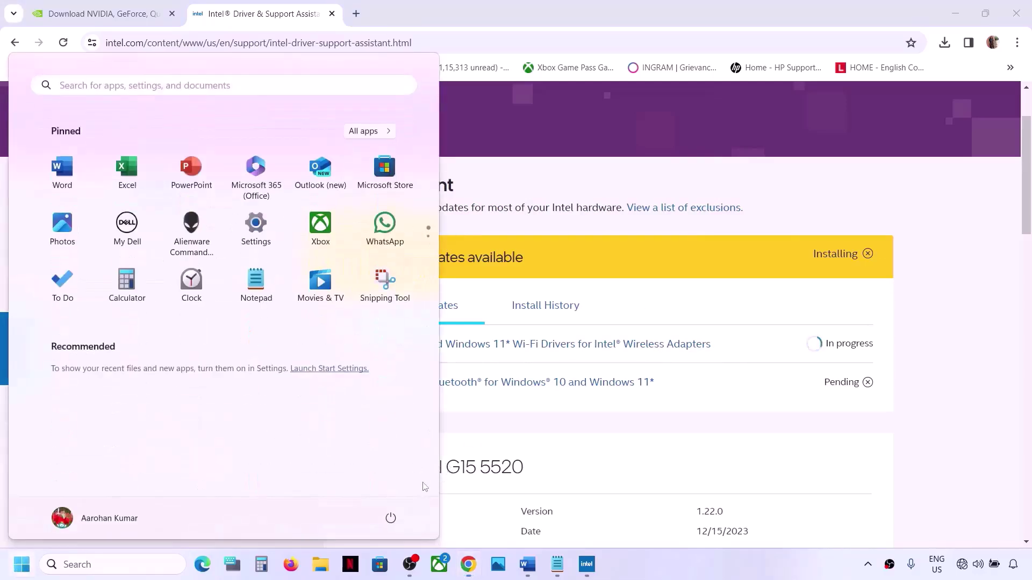
click(392, 519)
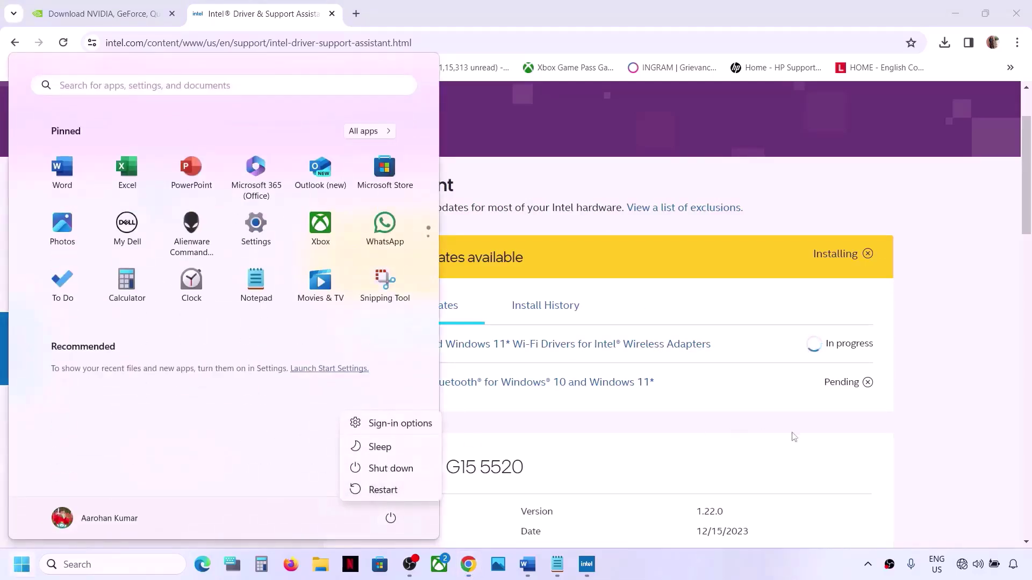
key(Escape)
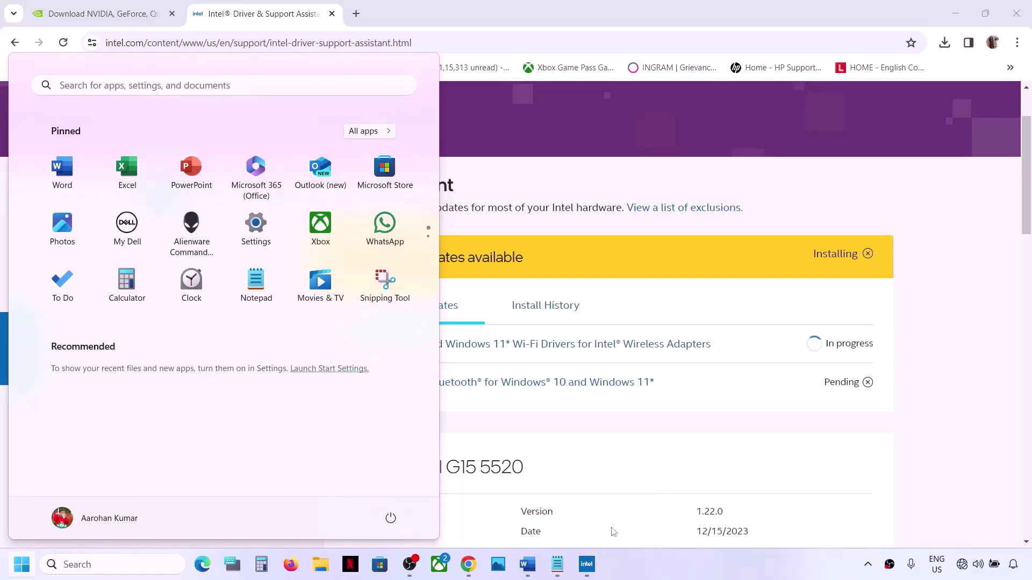
click(527, 564)
scroll(352, 358, down, 5)
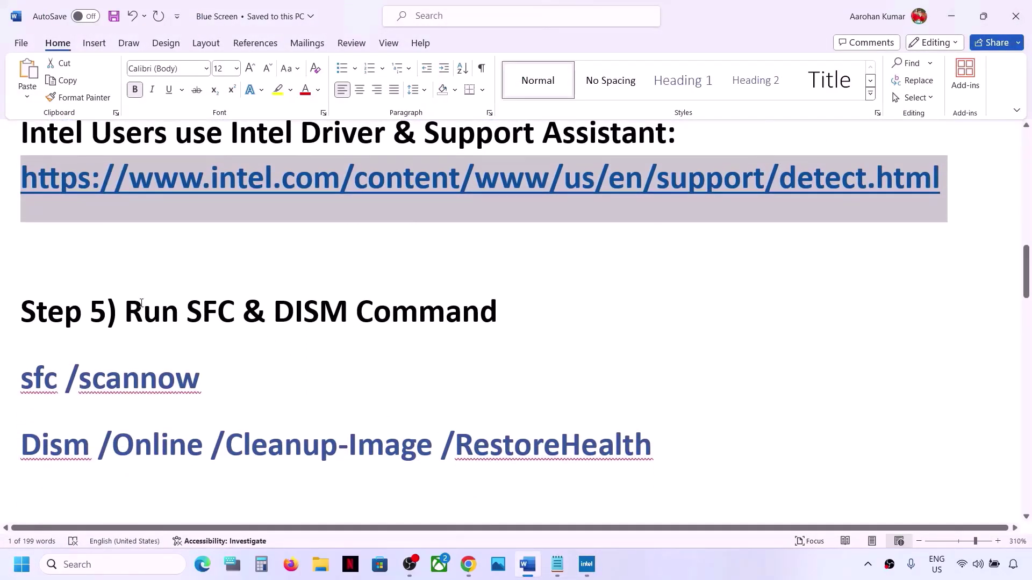
drag(141, 302, 497, 312)
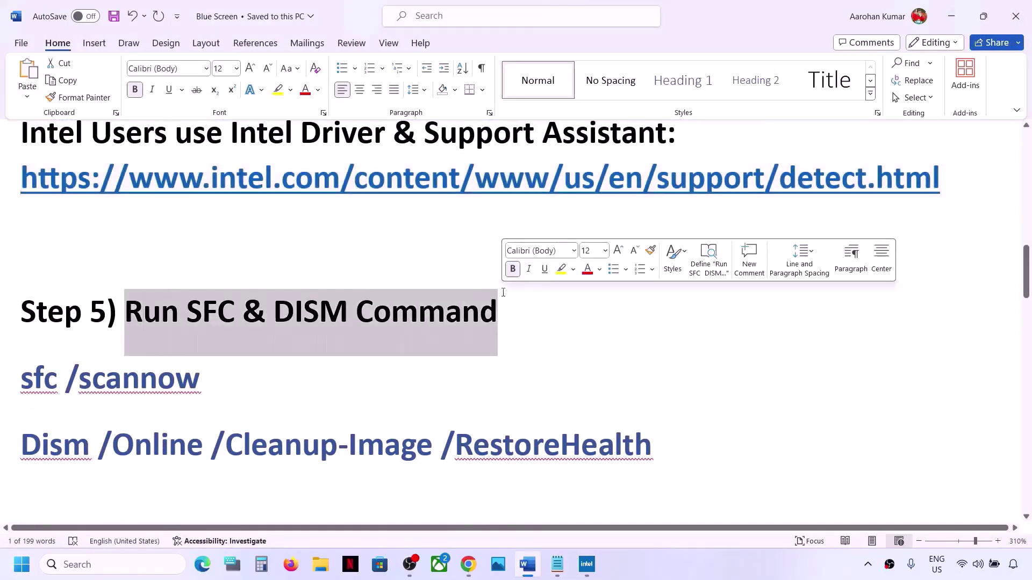
- Launch Command Prompt as administrator at System32 and switch back to the Word checklist
click(81, 560)
text(cmd)
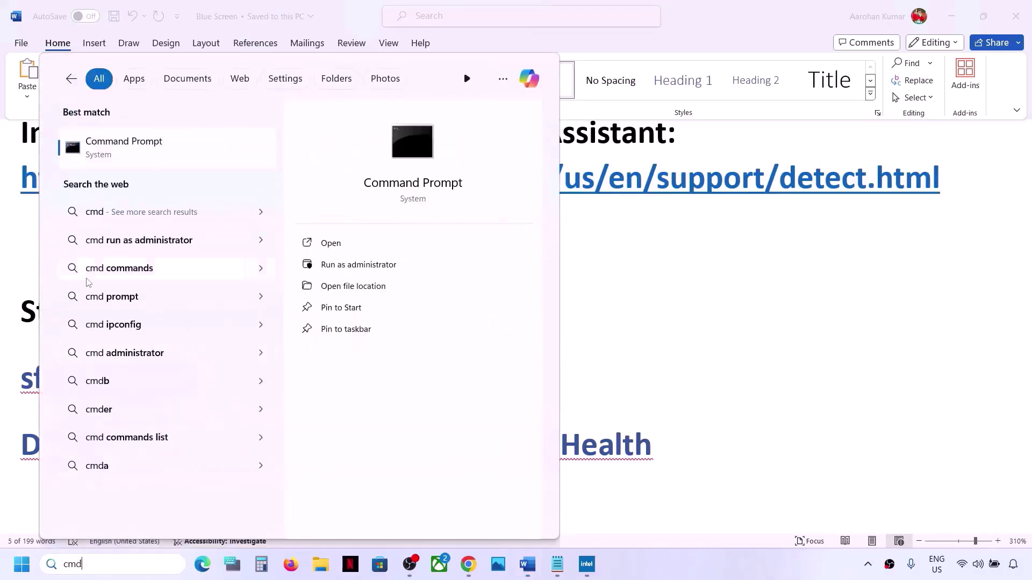
right_click(133, 162)
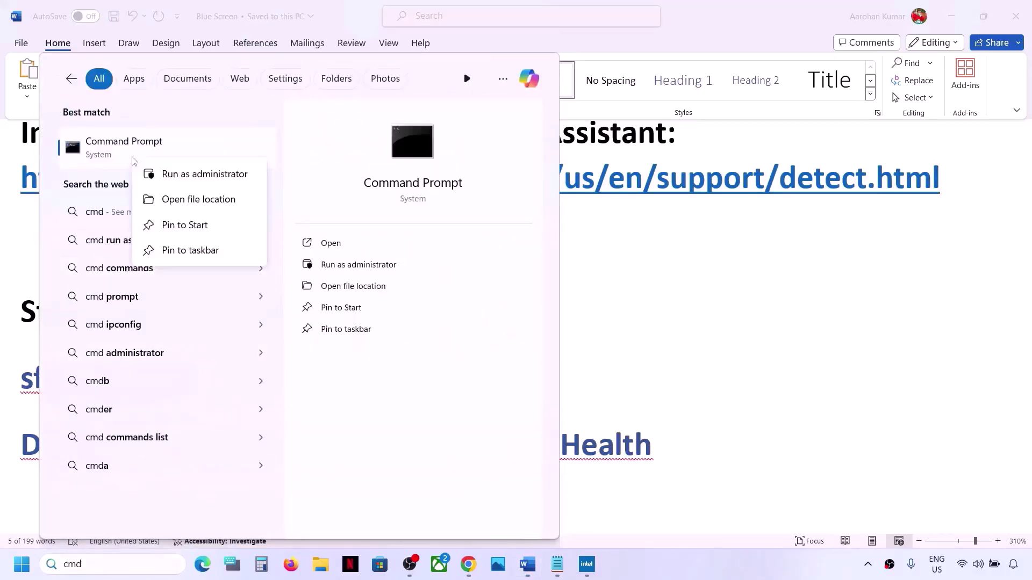
click(180, 175)
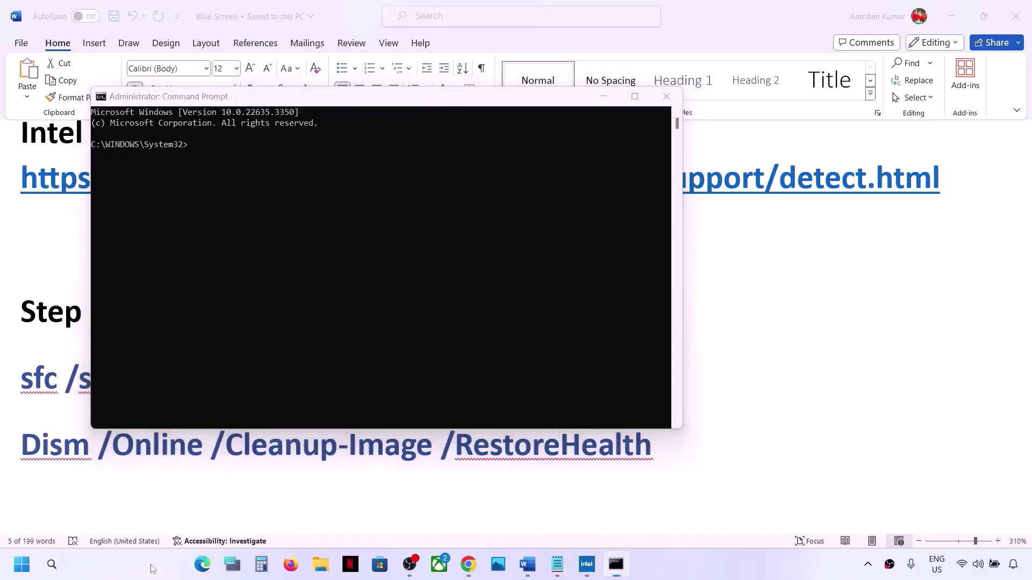
click(153, 566)
text(cmd)
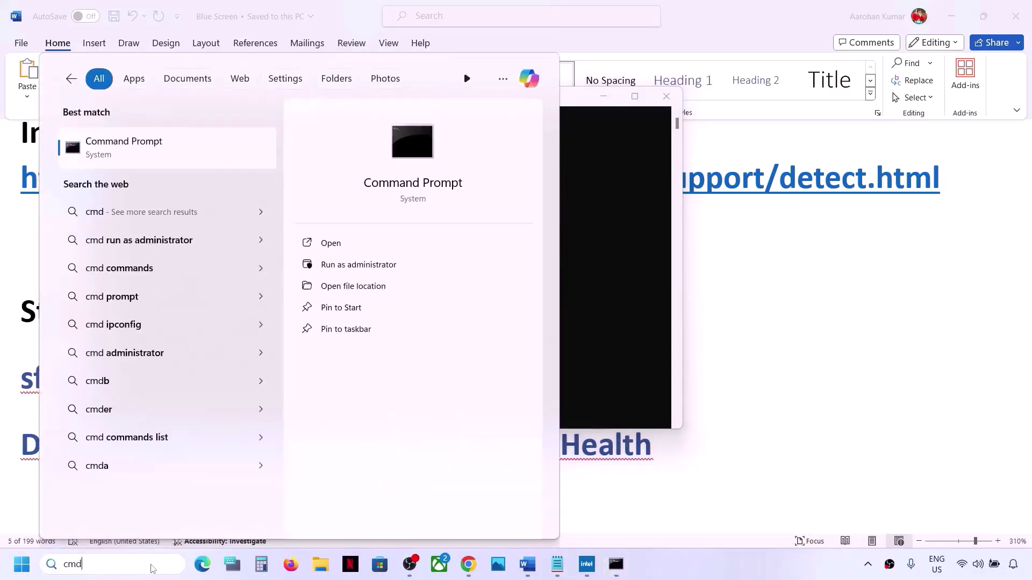
right_click(159, 158)
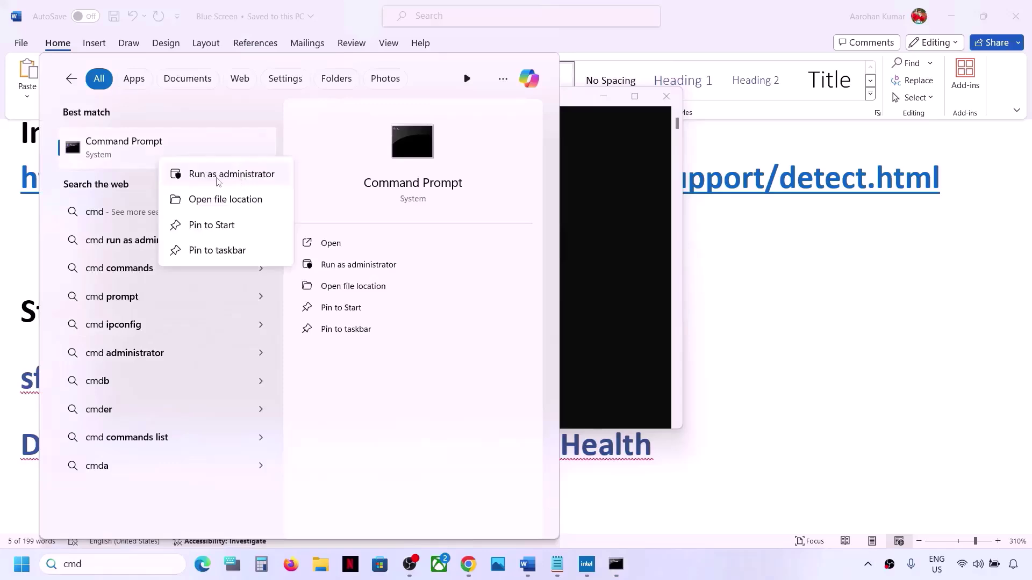
click(624, 241)
click(461, 252)
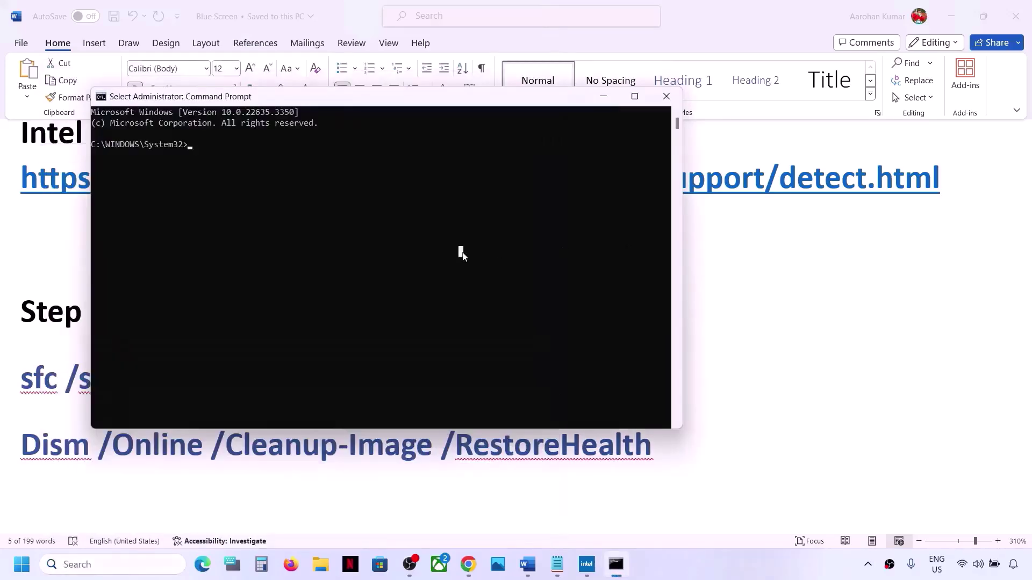
click(32, 388)
- Copy 'sfc /scannow' from the checklist and run it in the administrator Command Prompt
double_click(116, 383)
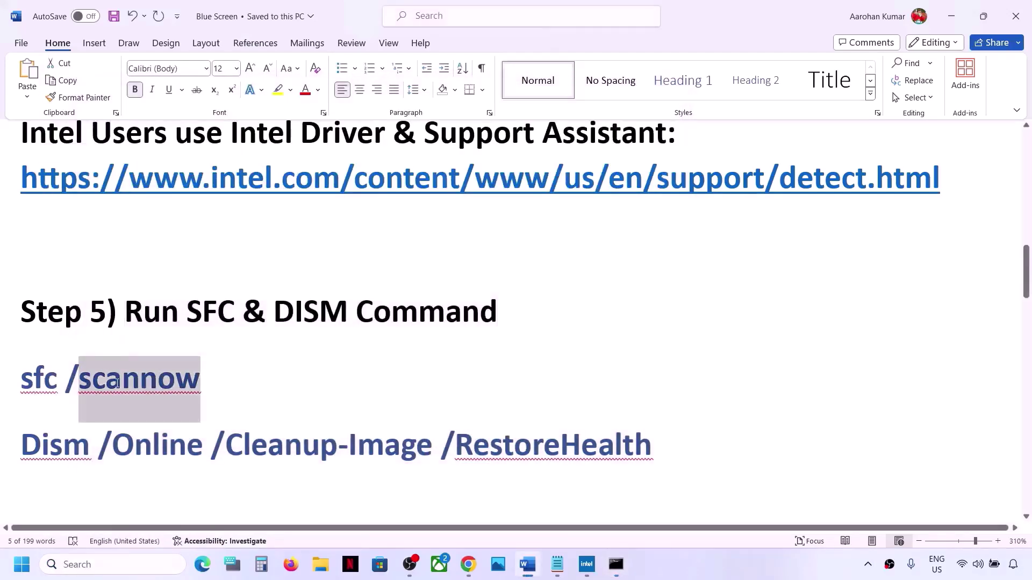
drag(214, 375, 30, 370)
key(ctrl+c)
key(alt+Tab)
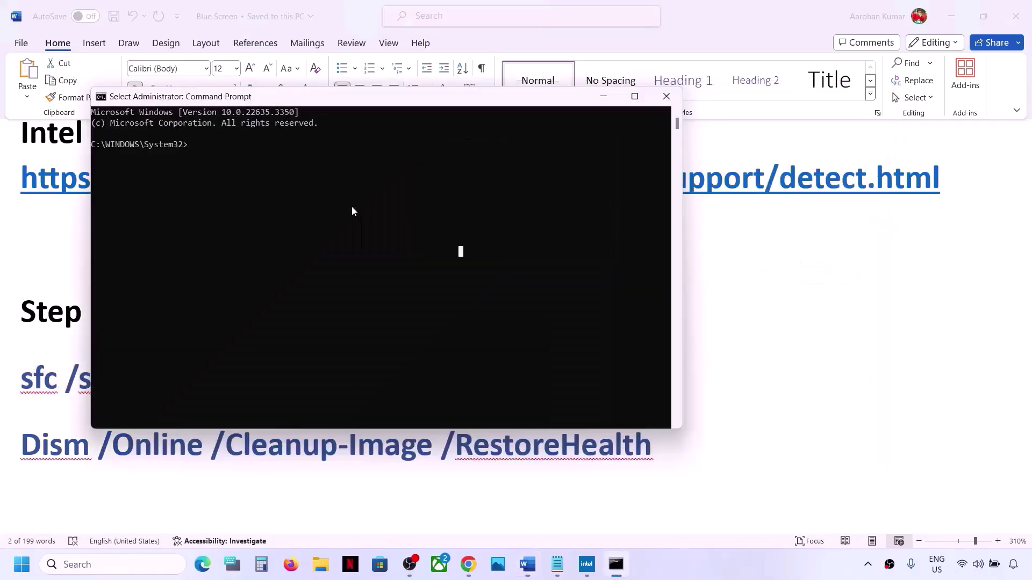
key(ctrl+v)
key(Return)
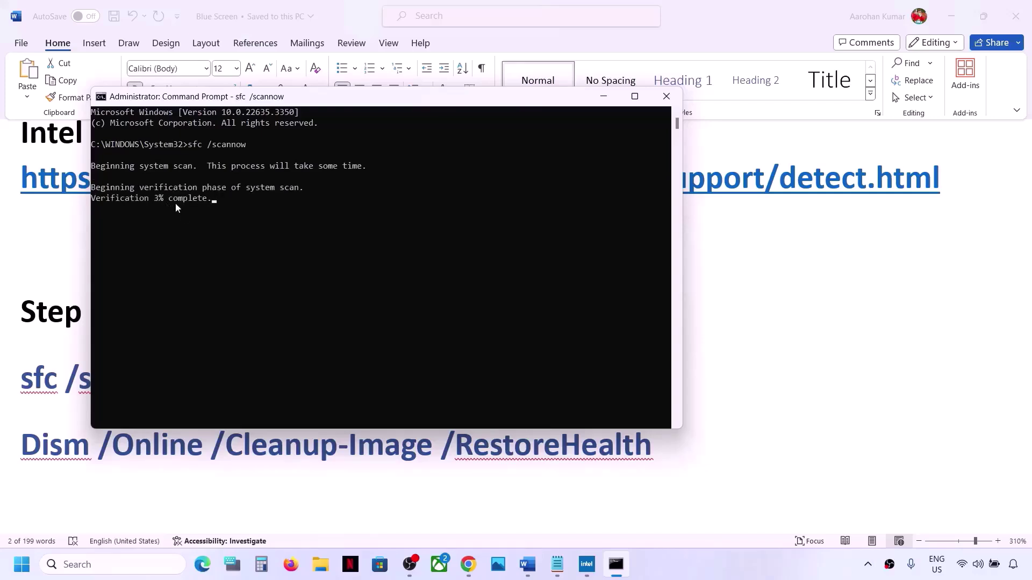
- Copy the Dism RestoreHealth line from Word and check on the running scan
key(alt+Tab)
double_click(228, 442)
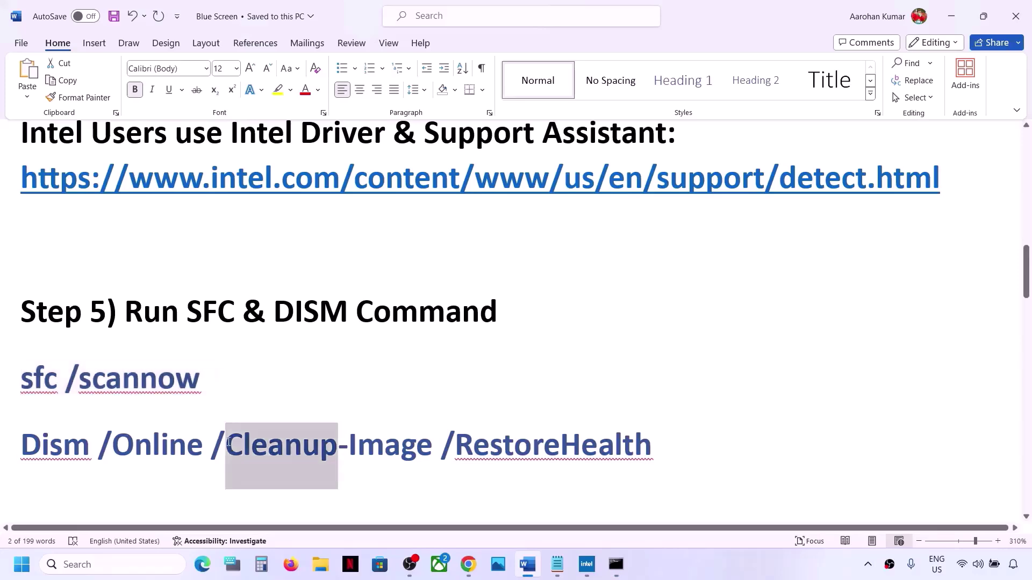
click(228, 442)
drag(676, 438, 22, 444)
right_click(43, 443)
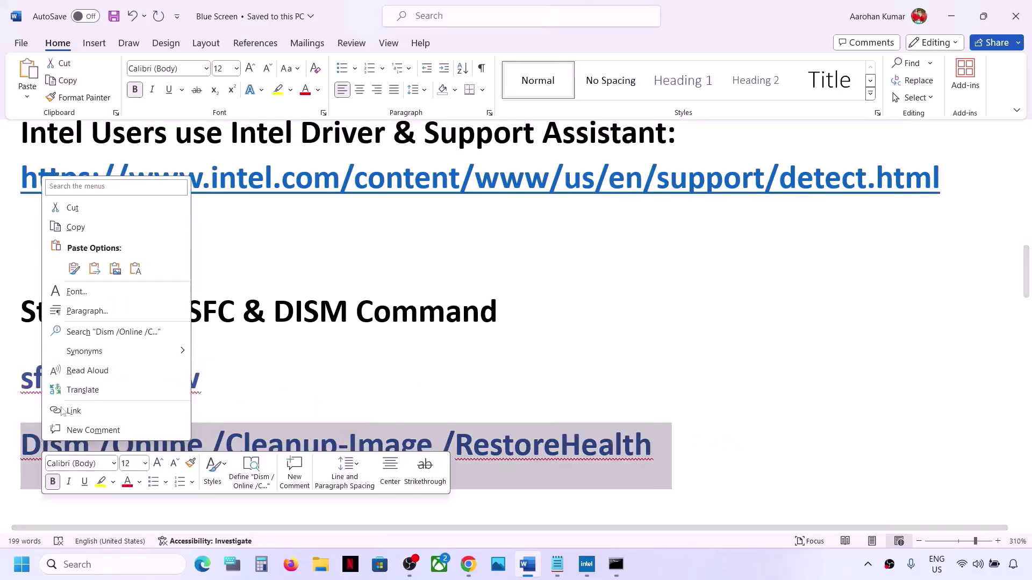
click(81, 229)
key(alt+Tab)
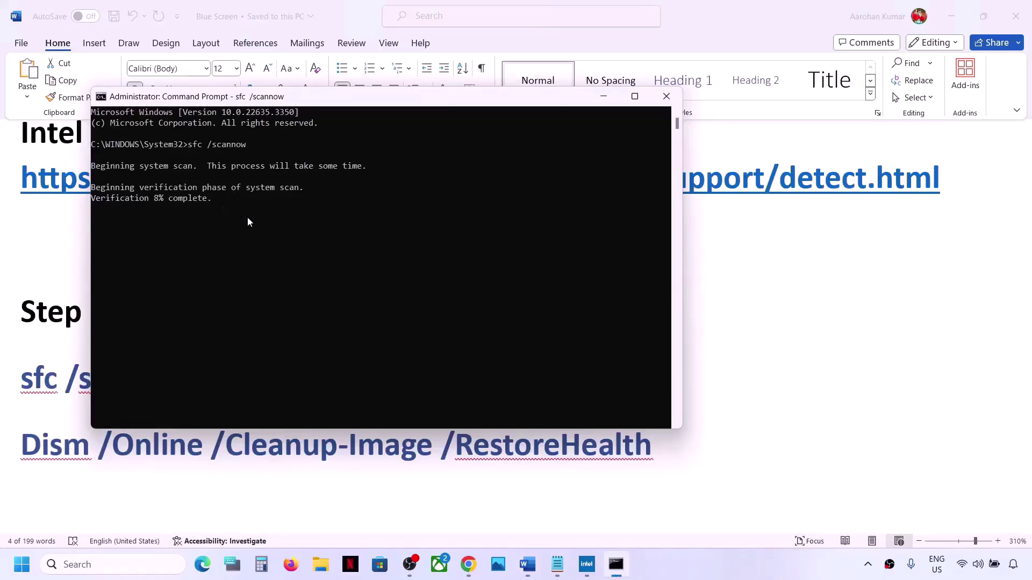
key(alt+Tab)
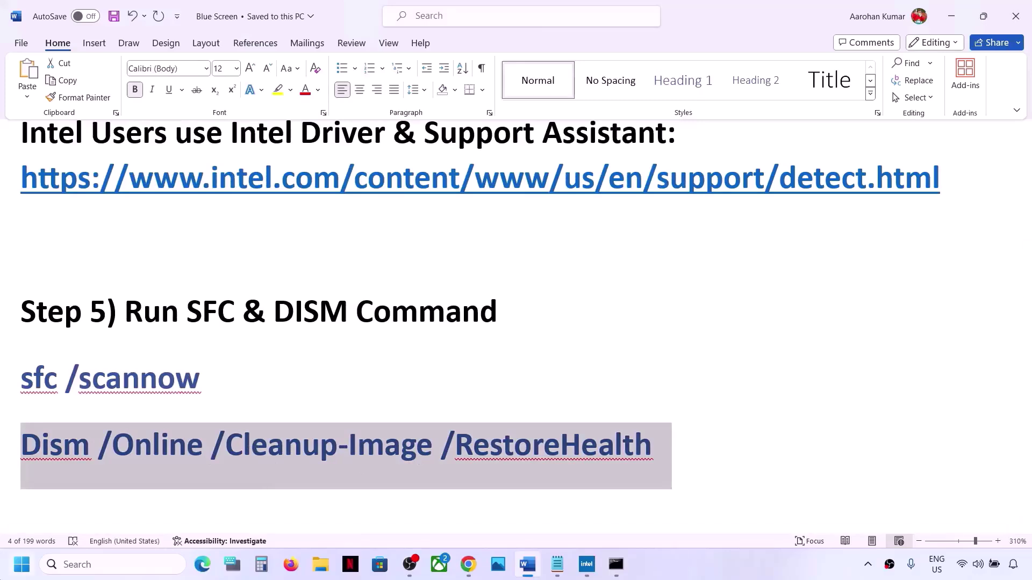
key(super)
- Scroll the checklist to Step 6 and select the Increase the Virtual Memory heading
click(392, 517)
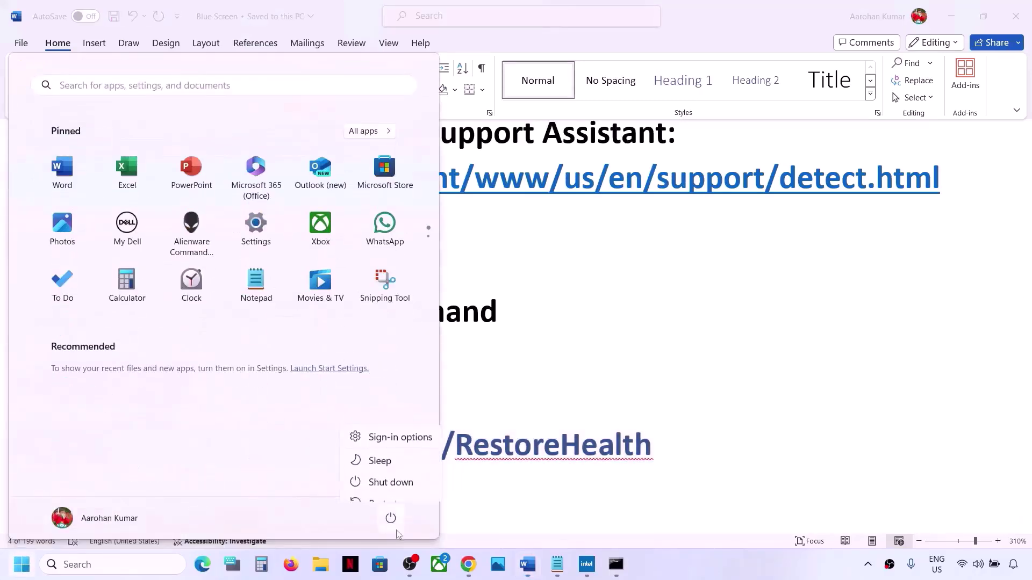
key(Escape)
key(Escape)
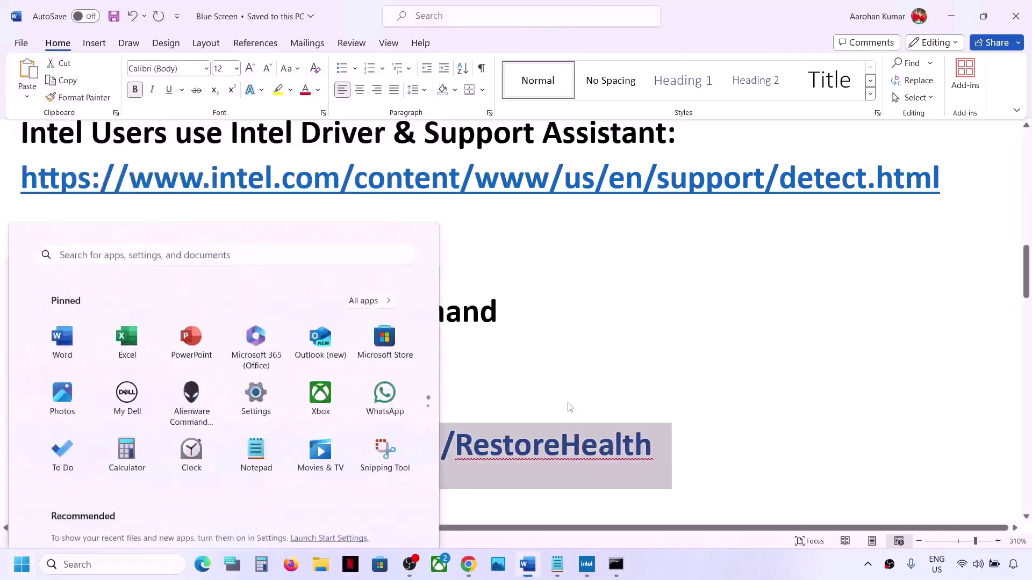
scroll(569, 404, down, 3)
scroll(569, 403, down, 1)
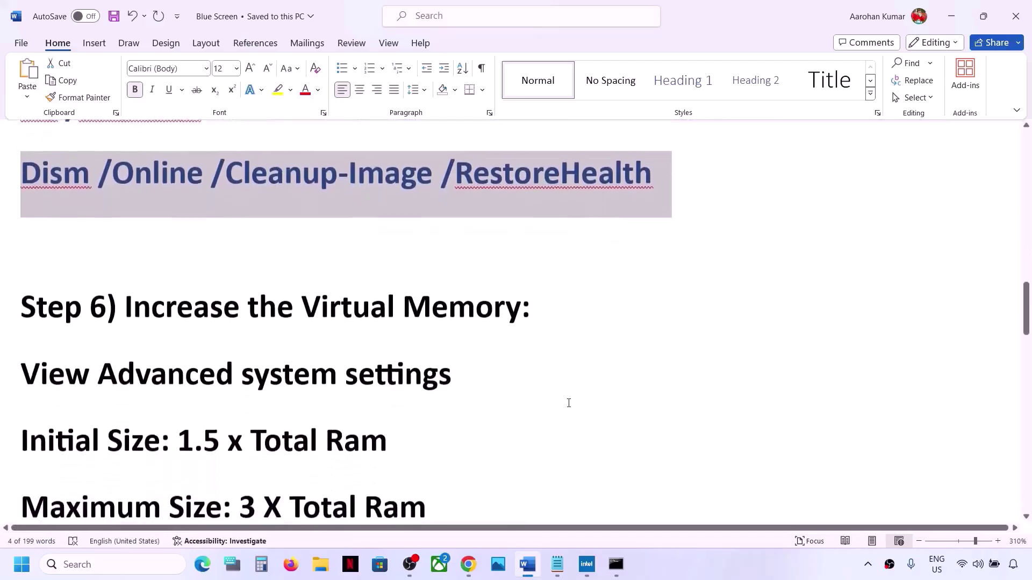
drag(153, 303, 529, 301)
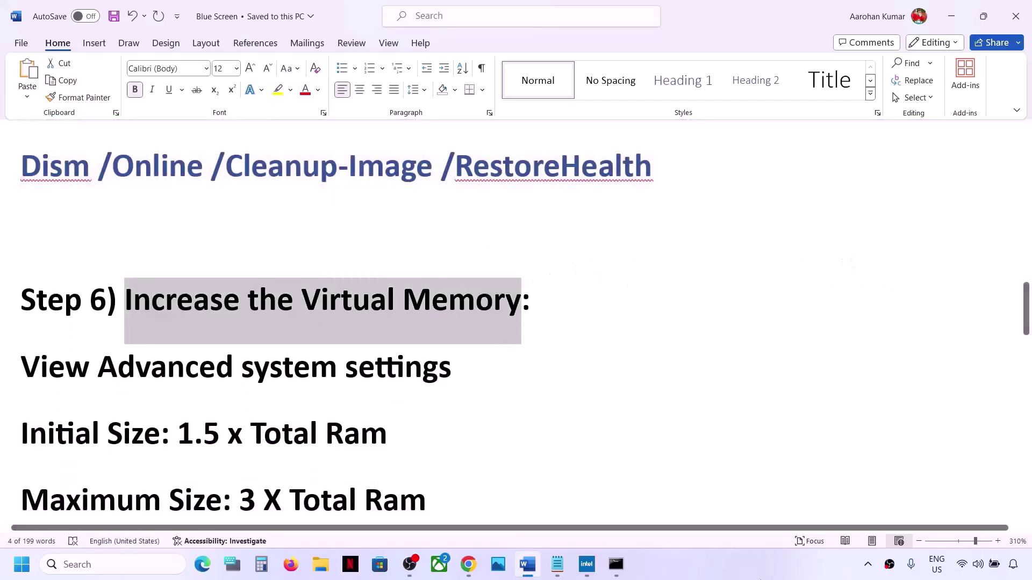
- Search for the copied 'View Advanced system settings' text and open System Properties, centred on screen
click(766, 569)
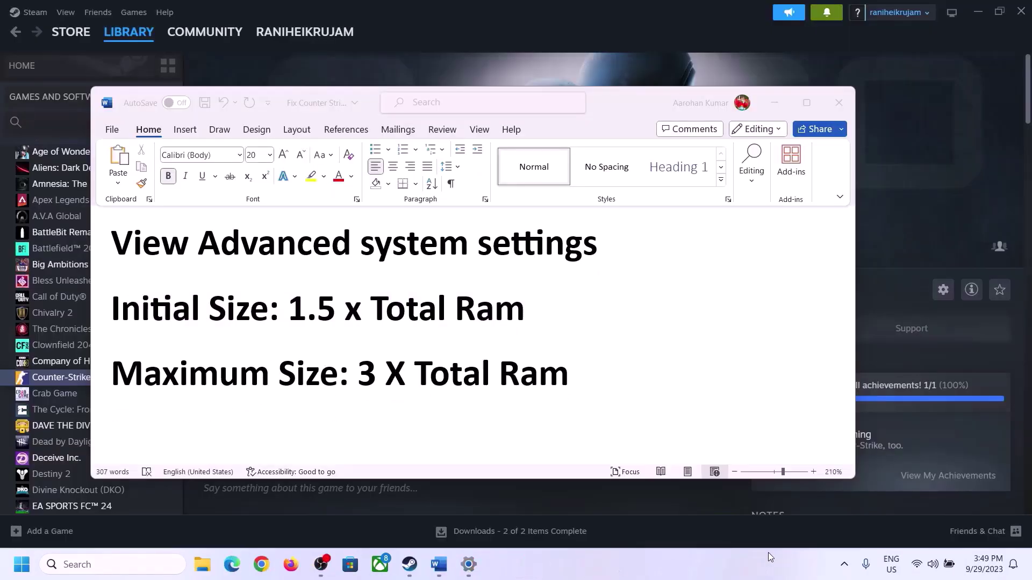
click(137, 247)
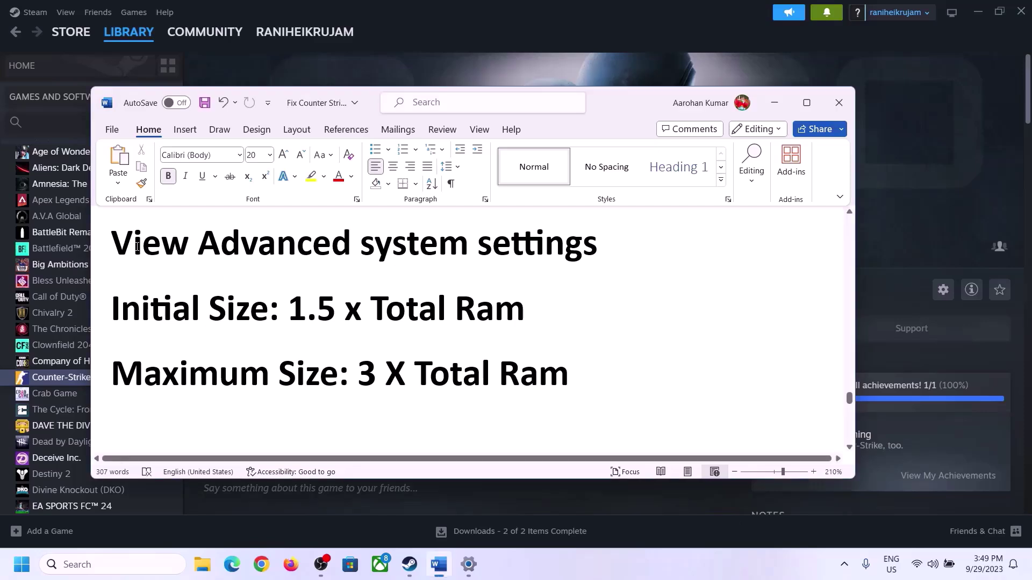
drag(123, 247, 573, 255)
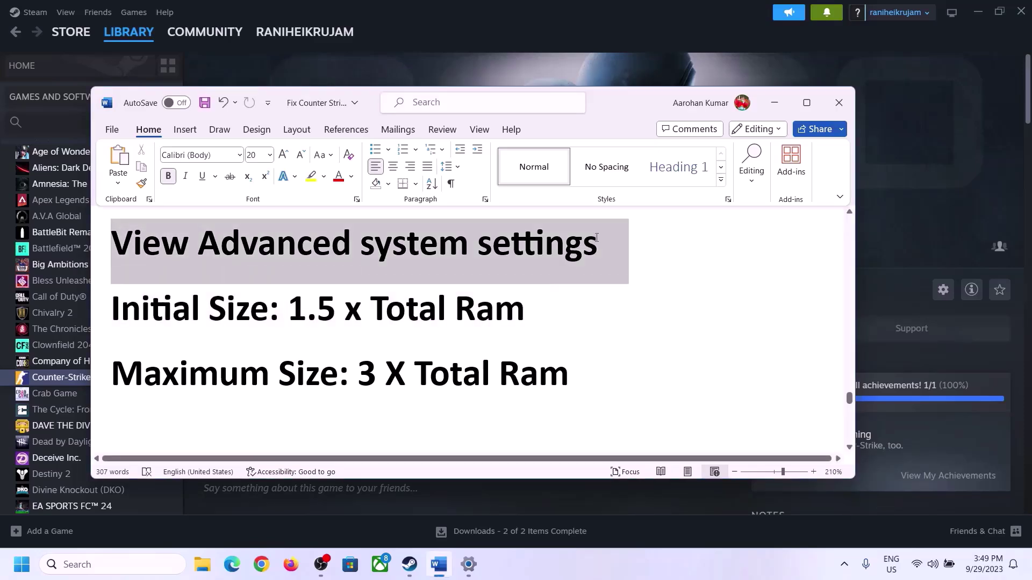
key(ctrl+c)
click(122, 564)
key(ctrl+v)
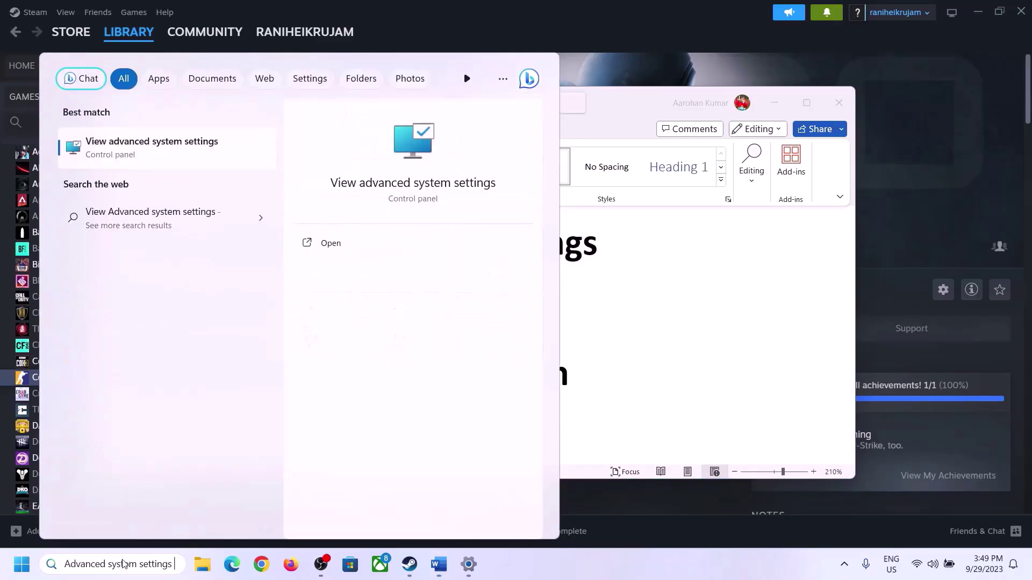
click(146, 156)
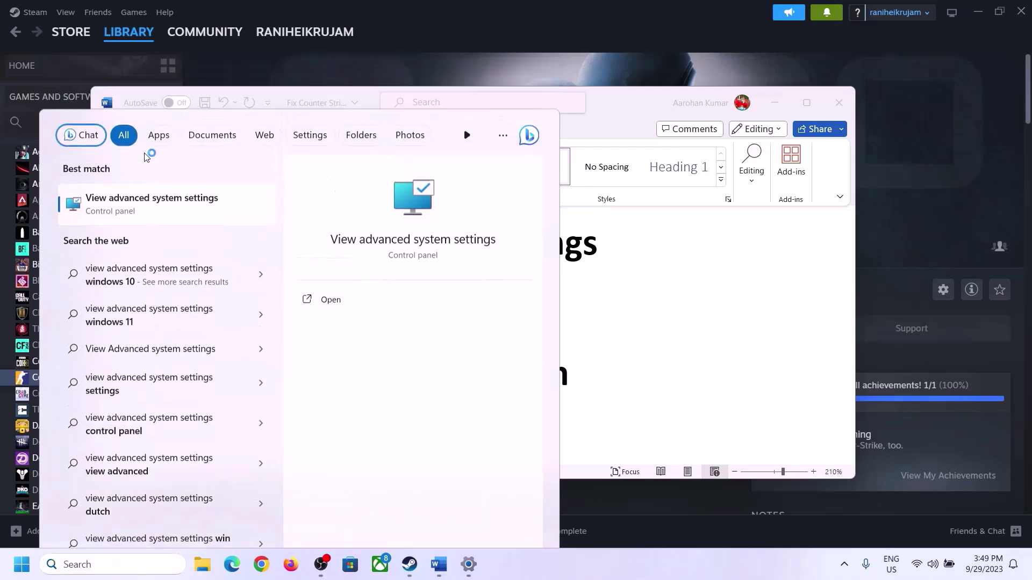
drag(214, 103, 462, 190)
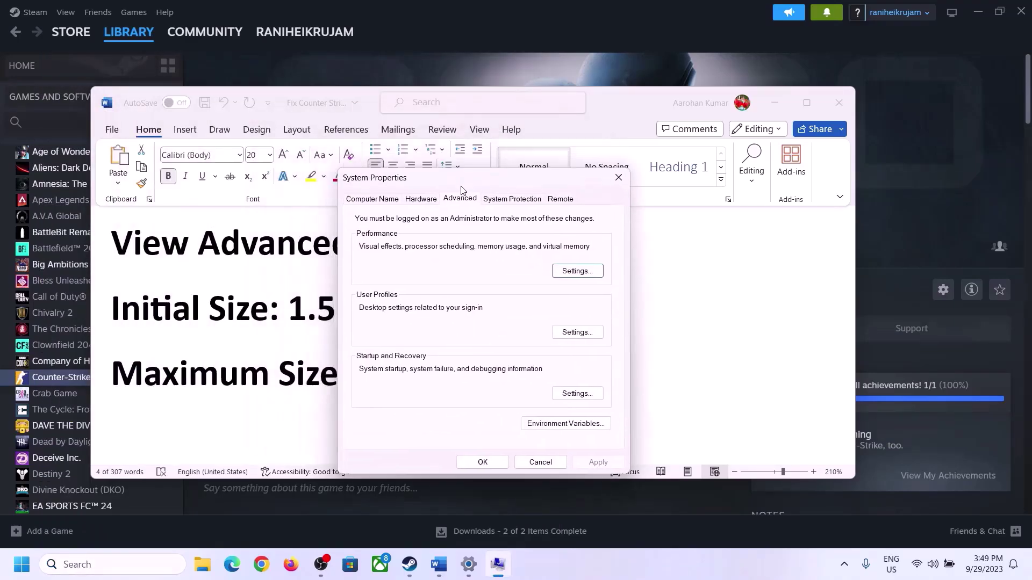
- Turn off automatic paging file management, choose Custom size for C:, and highlight Word's 1.5 x Total Ram rule
click(577, 275)
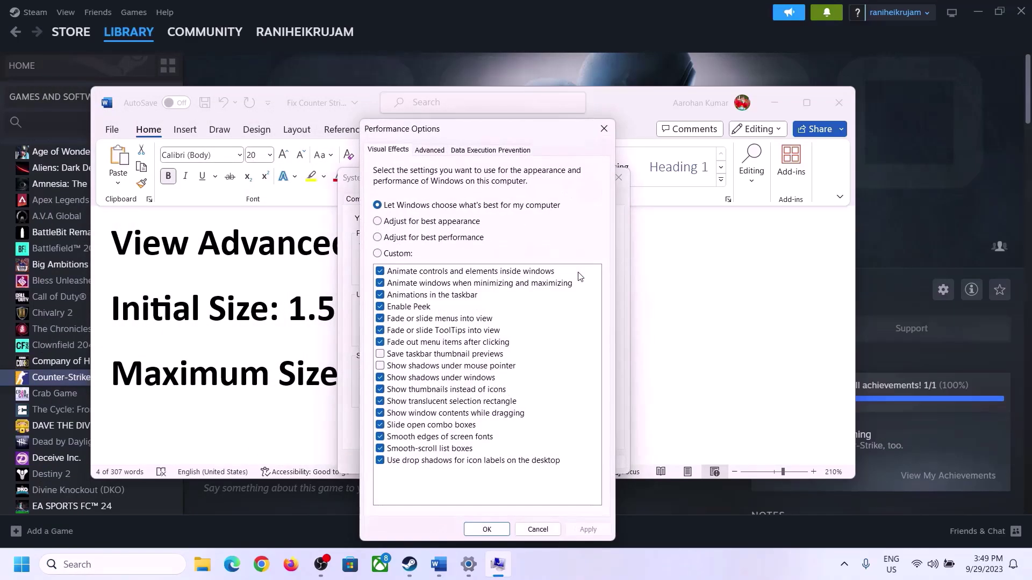
click(432, 151)
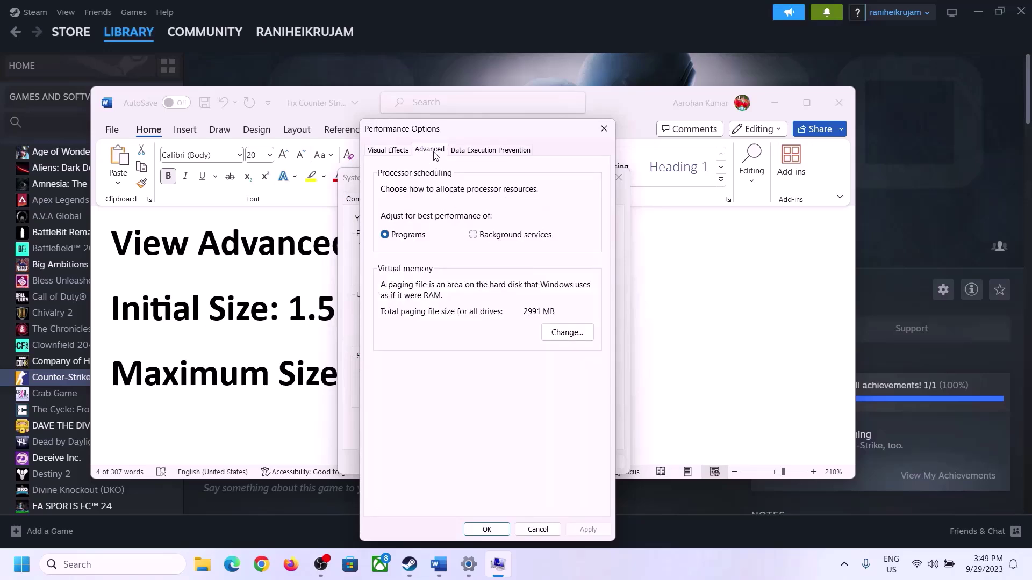
click(570, 333)
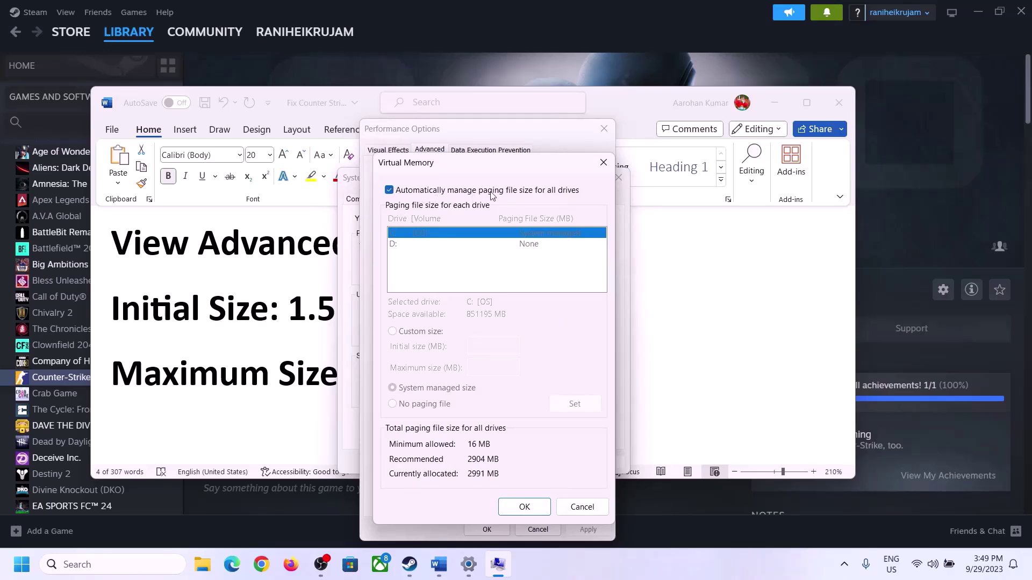
click(390, 192)
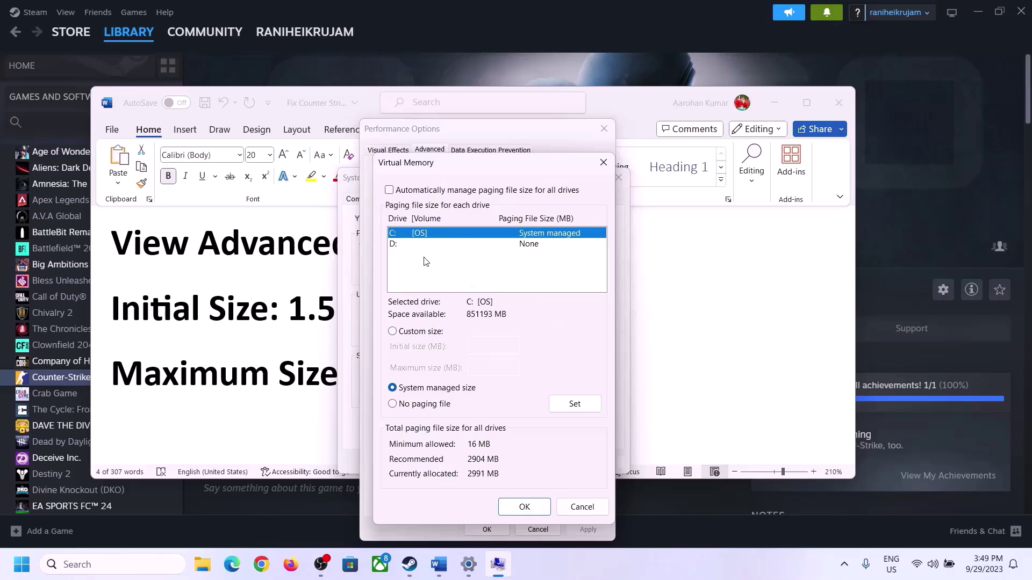
click(393, 332)
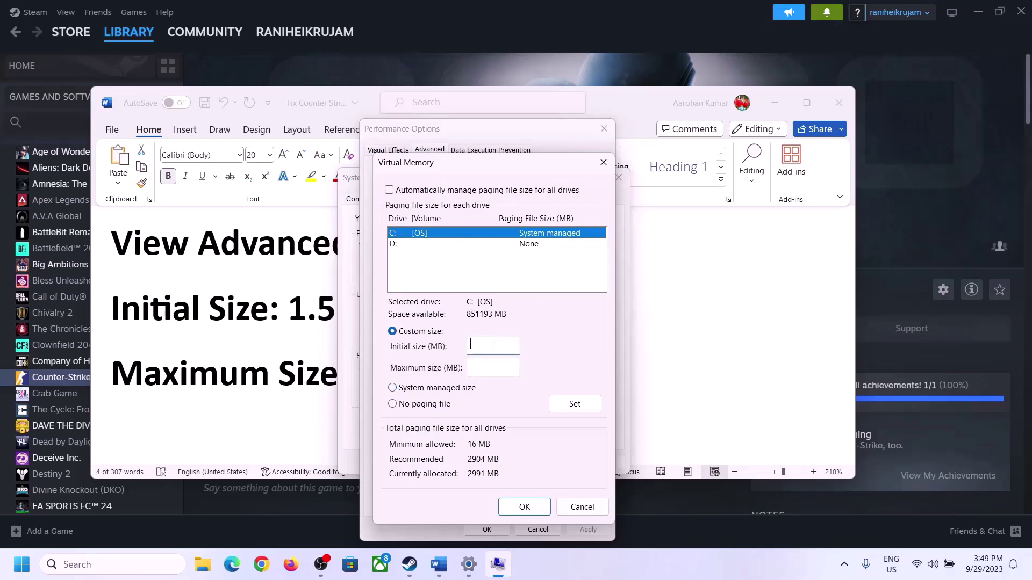
click(281, 321)
drag(287, 316, 478, 320)
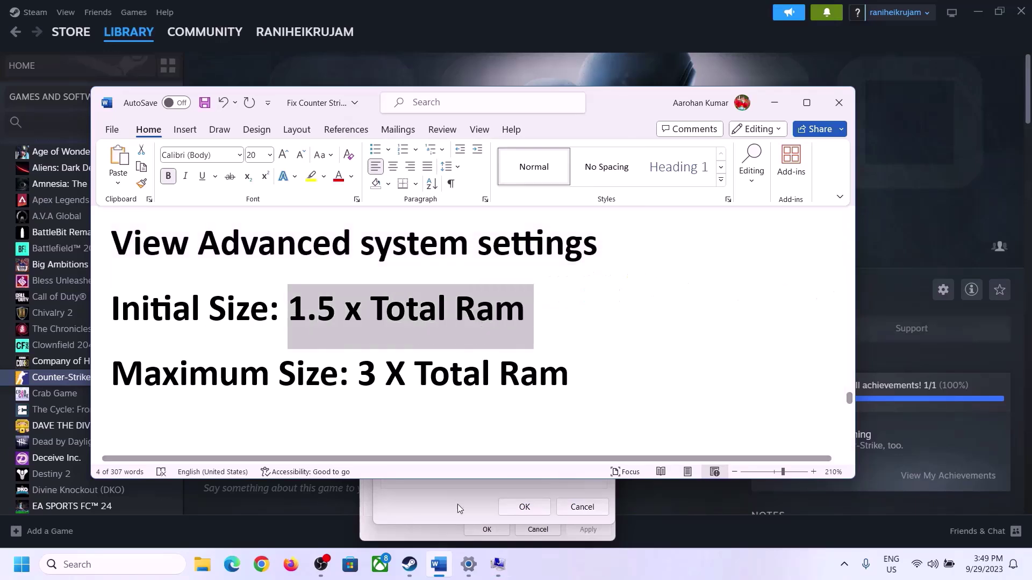
- Read the 16.0 GB installed RAM on Settings' System > About page, then return to Virtual Memory
click(468, 566)
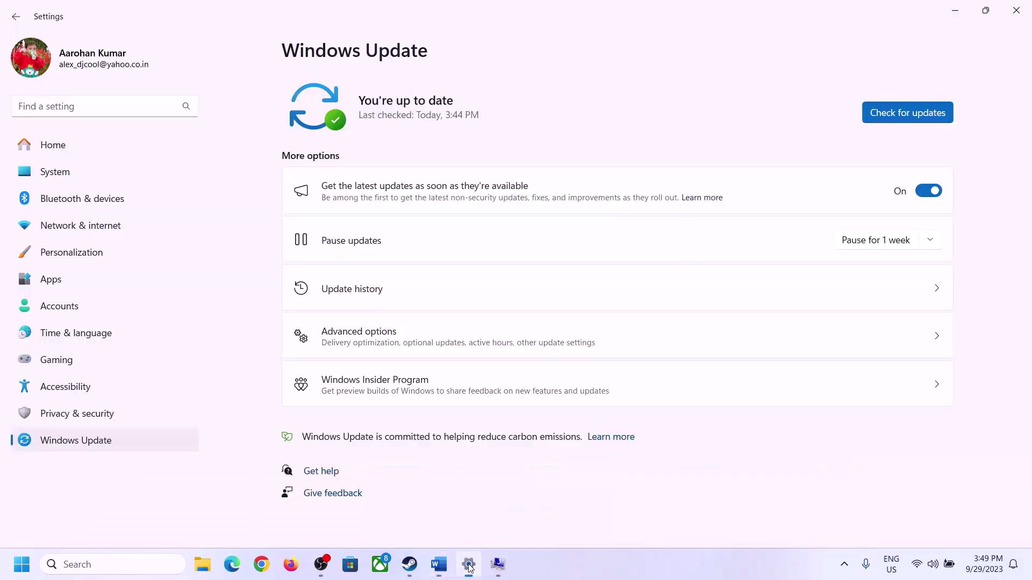
click(48, 179)
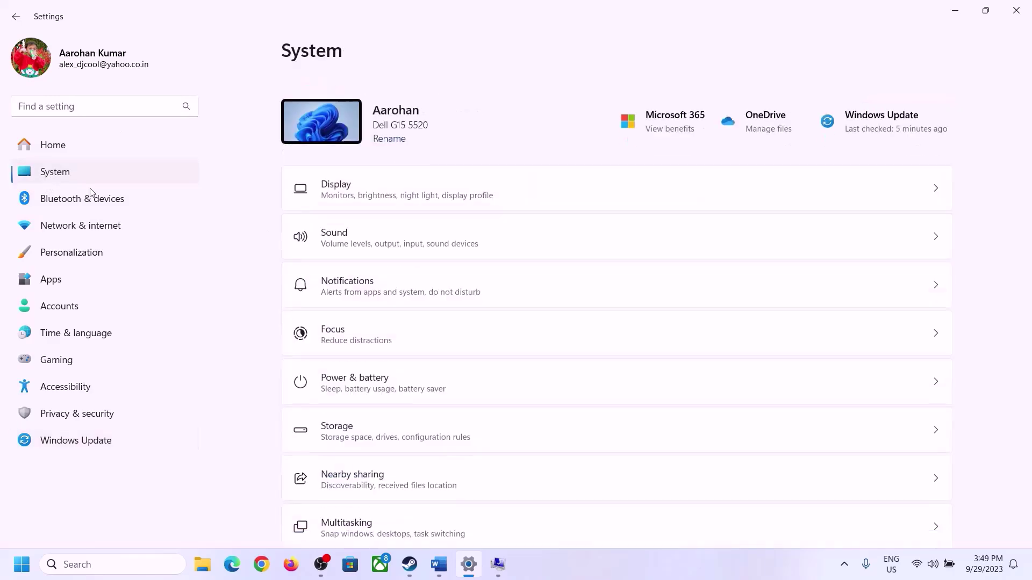
scroll(375, 370, down, 5)
click(341, 510)
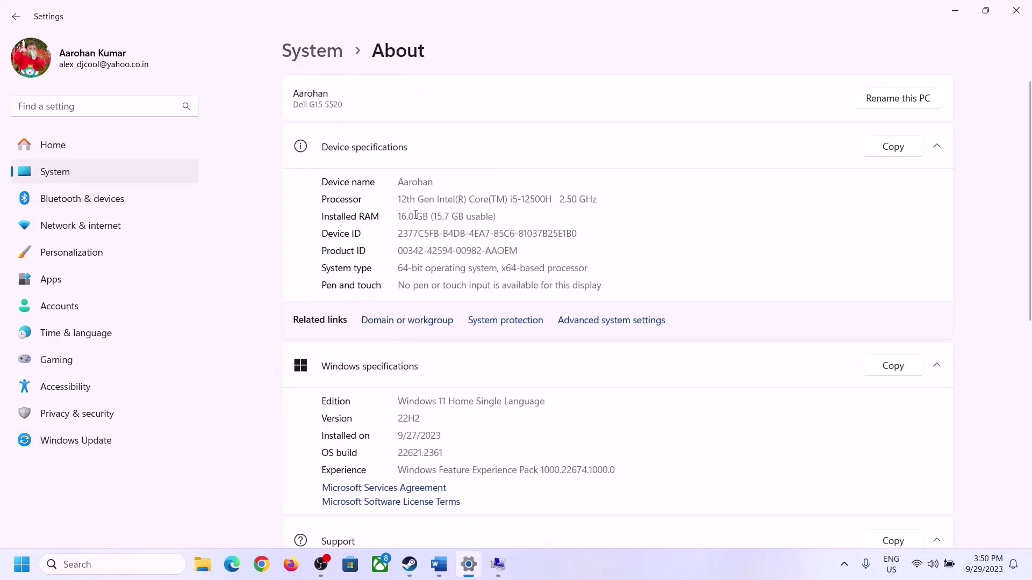
drag(405, 216, 393, 219)
click(406, 216)
drag(407, 216, 393, 217)
click(498, 565)
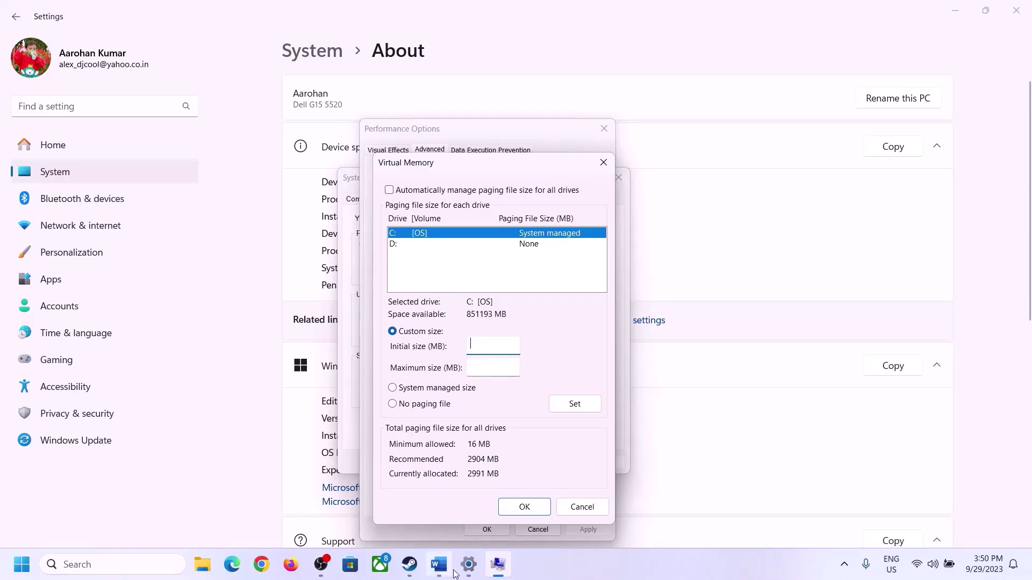
- Launch Calculator from Run with 'cal' and place it beside the Virtual Memory dialog
click(465, 498)
key(super+r)
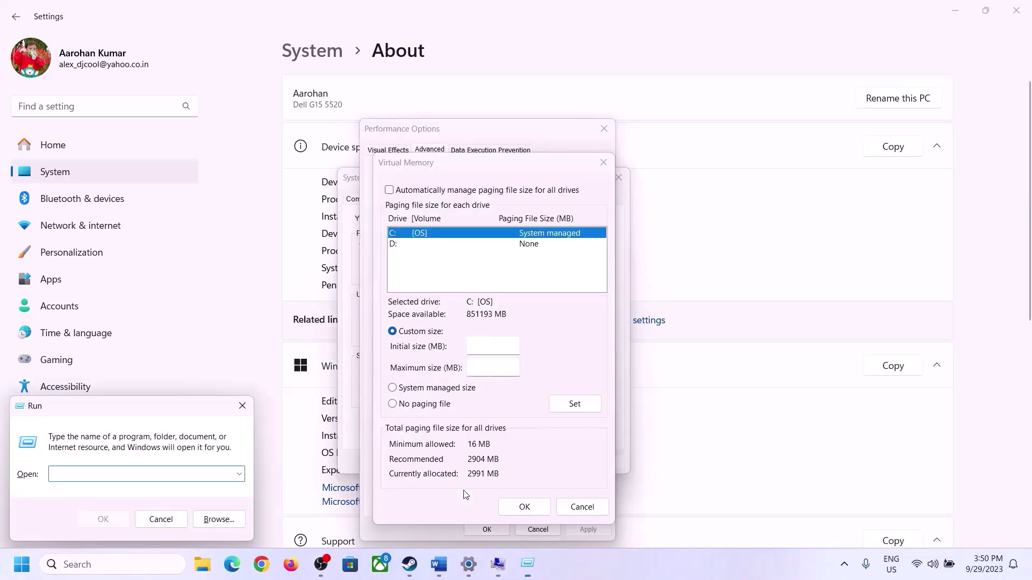
text(calc)
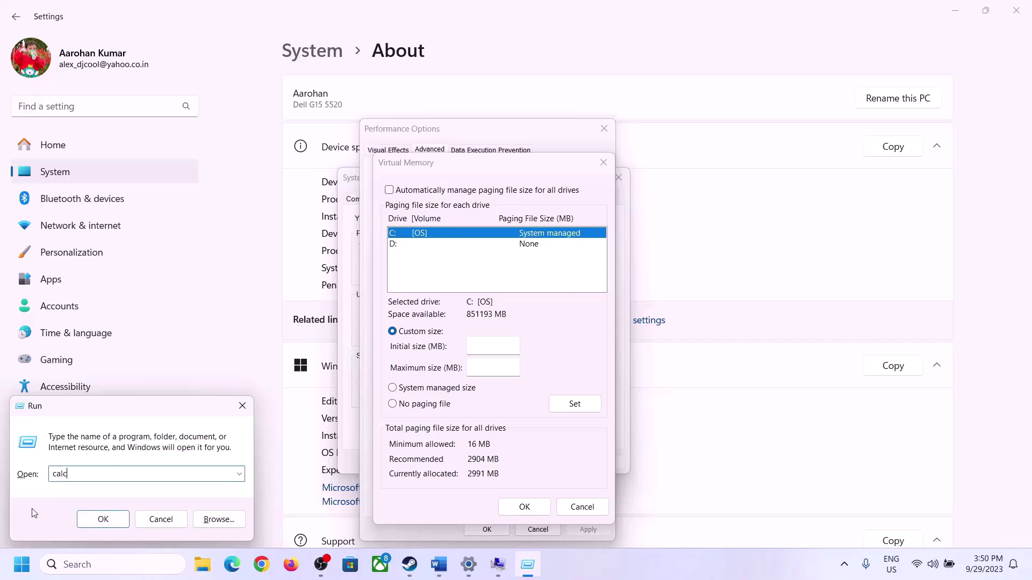
click(102, 519)
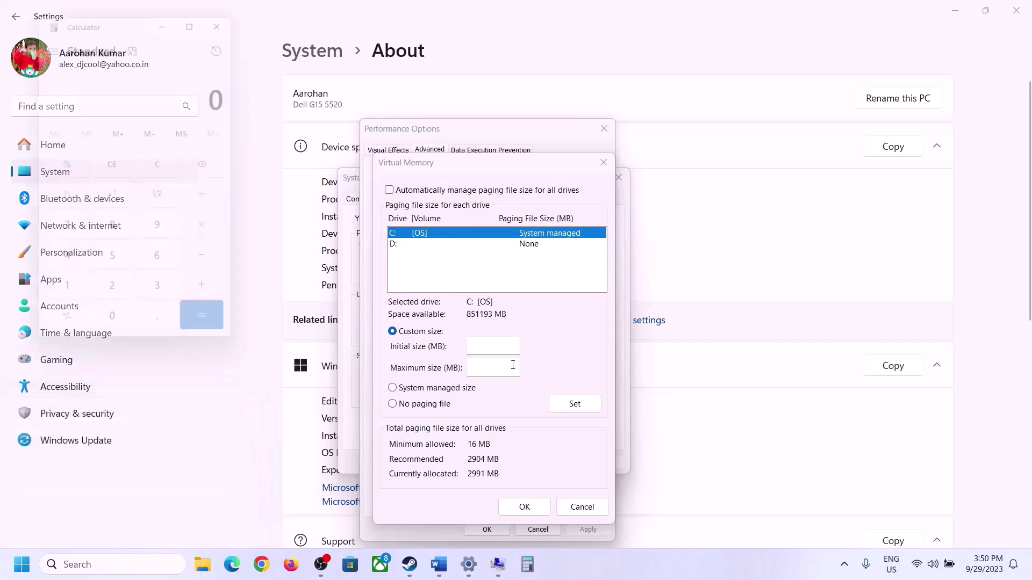
drag(128, 19, 752, 176)
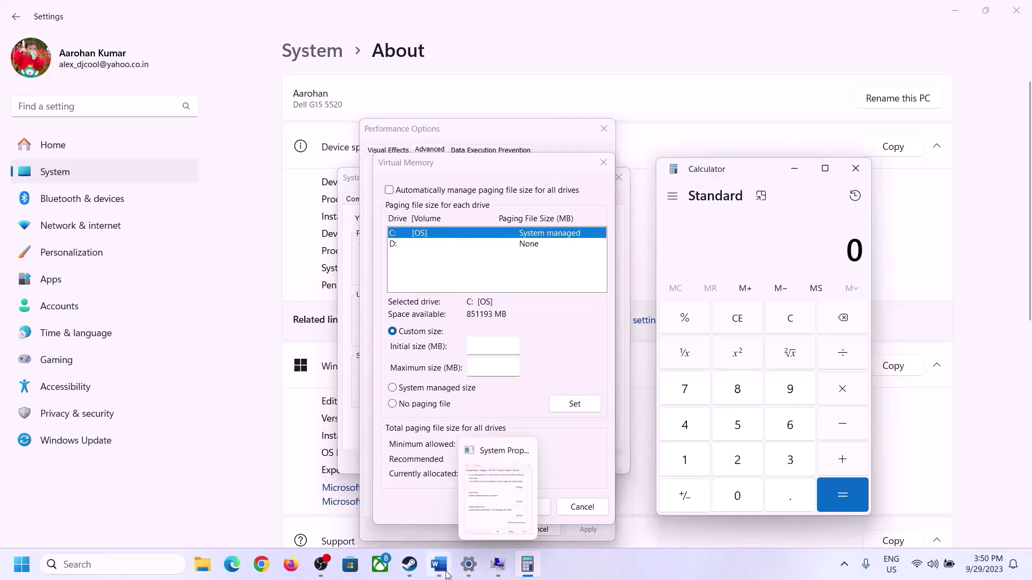
click(369, 476)
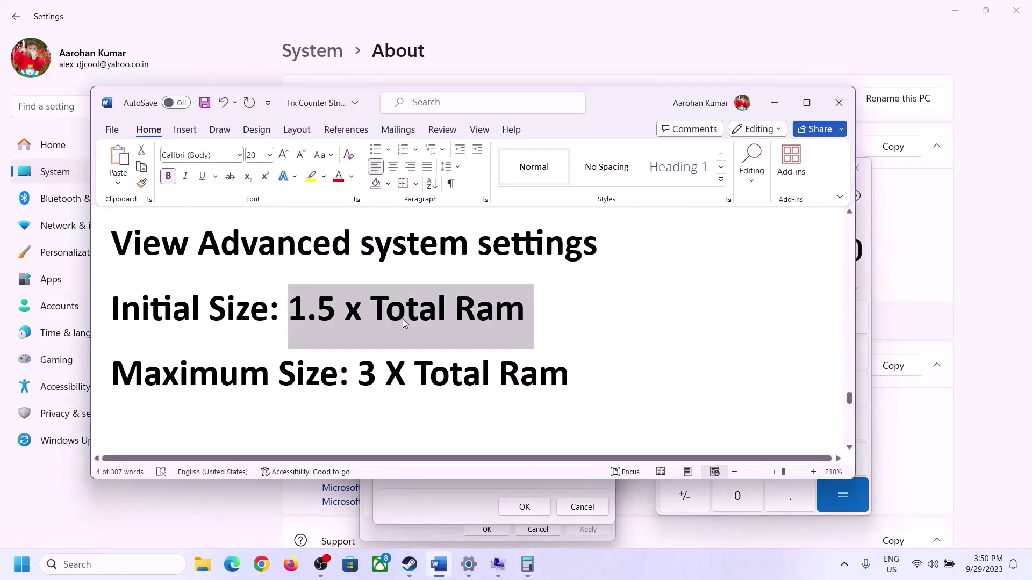
click(528, 565)
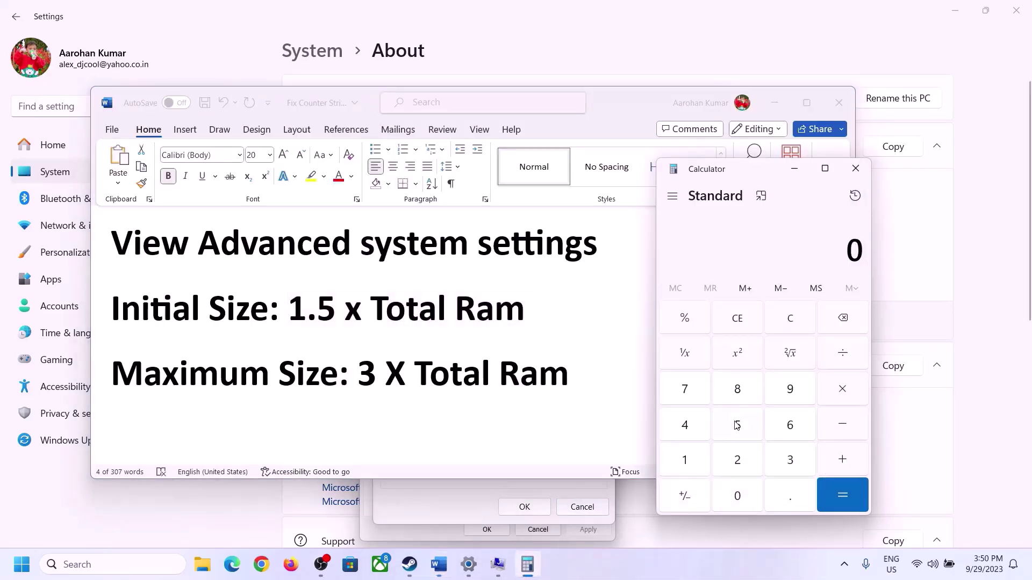
- Compute 16 × 1024 = 16,384 MB in Calculator
click(687, 463)
click(785, 434)
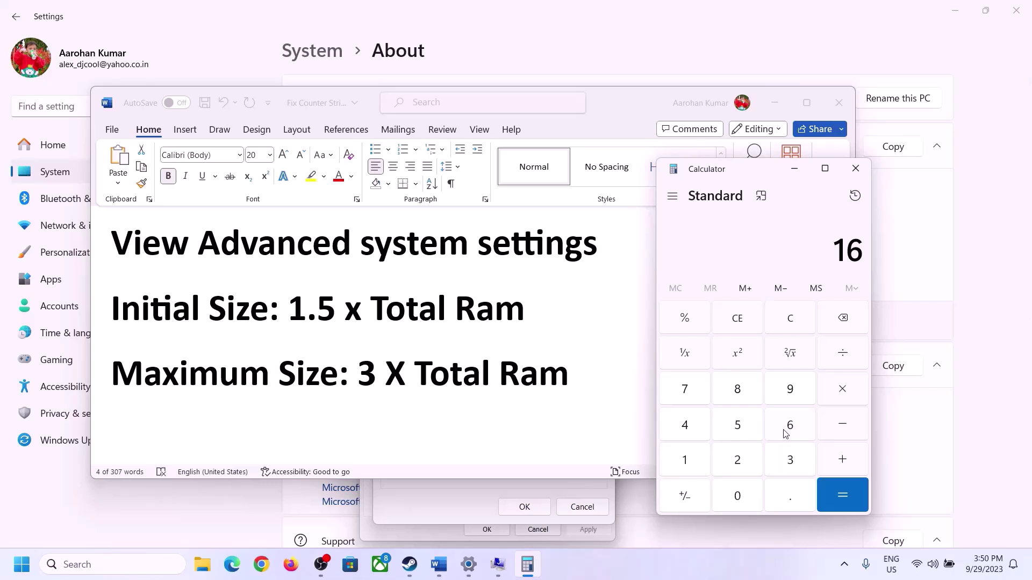
click(792, 326)
click(693, 462)
click(789, 428)
click(842, 398)
click(683, 465)
click(740, 502)
click(725, 456)
click(684, 425)
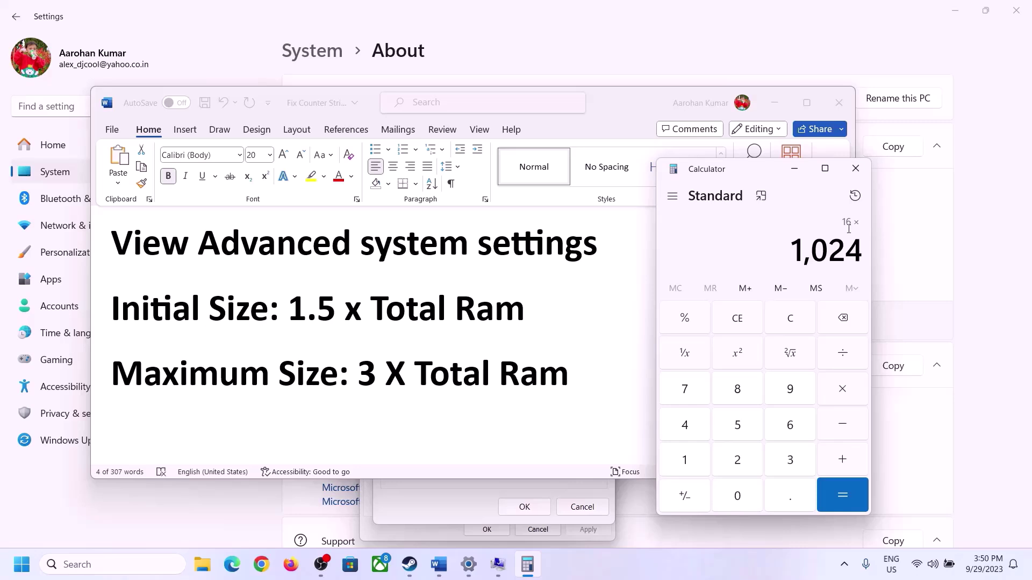
click(843, 495)
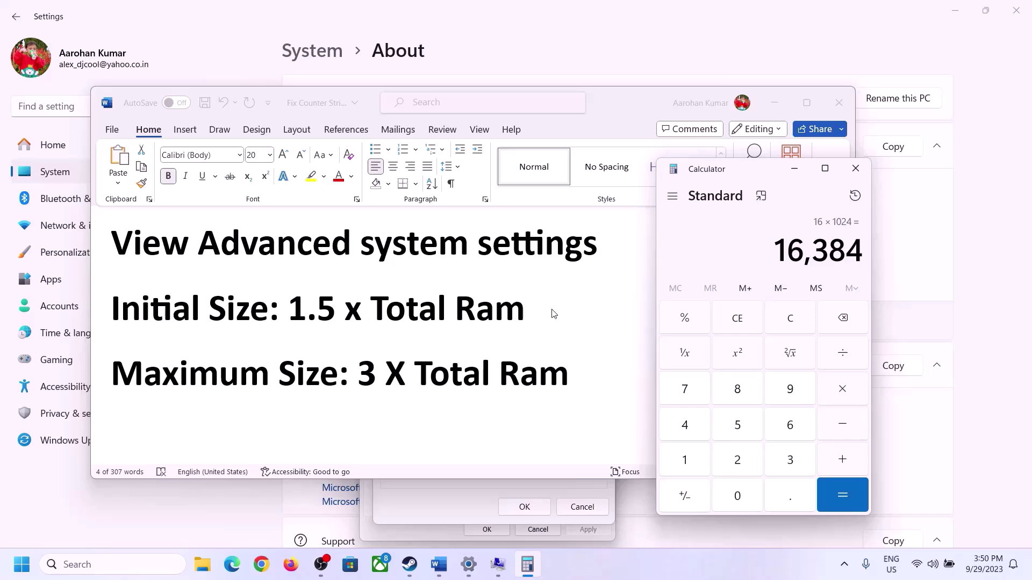
- Multiply 16,384 by 1.5 to get the 24,576 initial paging size, then return to Virtual Memory
click(844, 393)
click(686, 461)
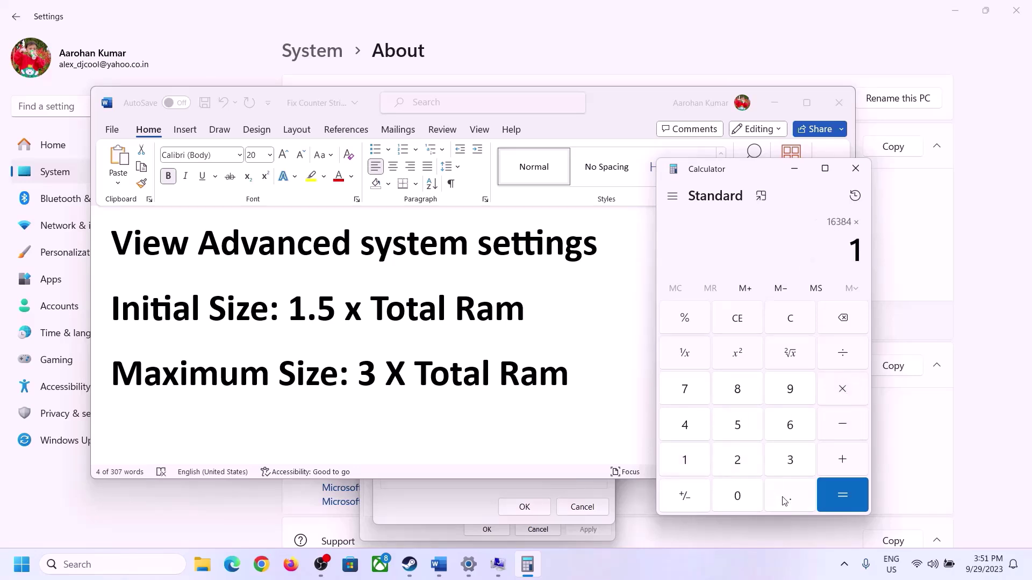
click(787, 501)
click(744, 432)
click(836, 492)
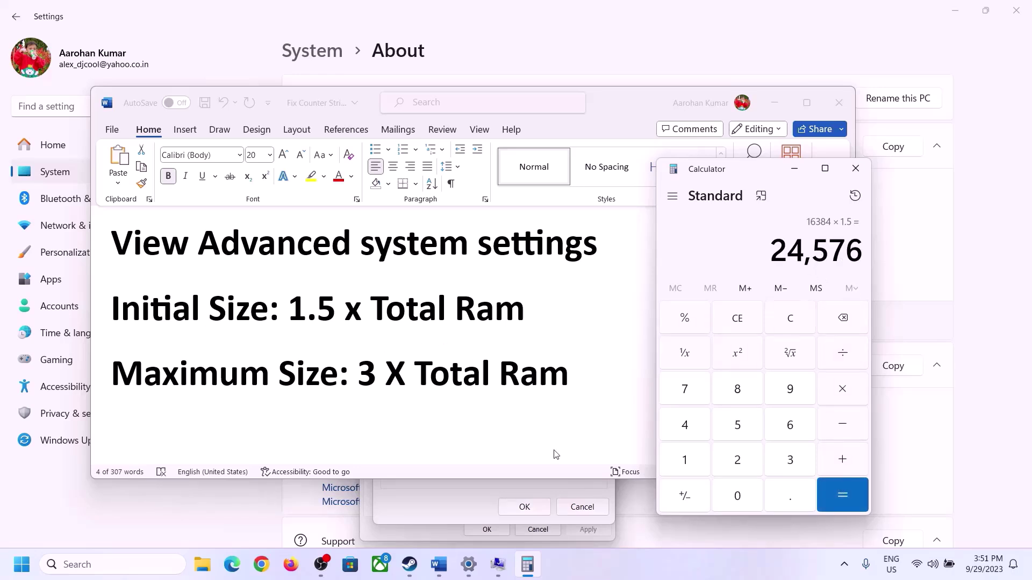
click(468, 492)
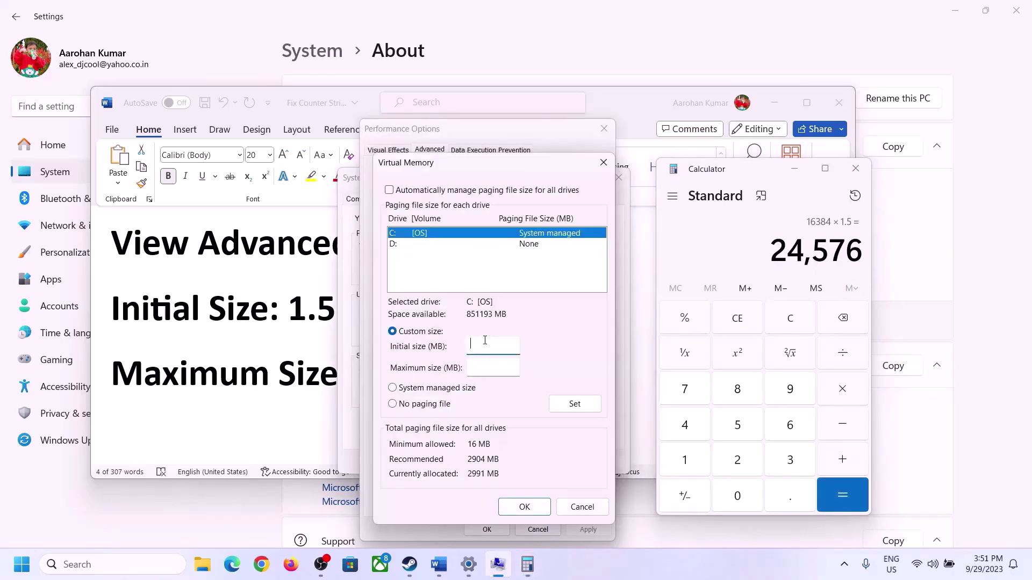
- Move to the maximum size field, clear Calculator, and check the 16 GB installed RAM in Settings
text(24576)
click(516, 368)
click(305, 376)
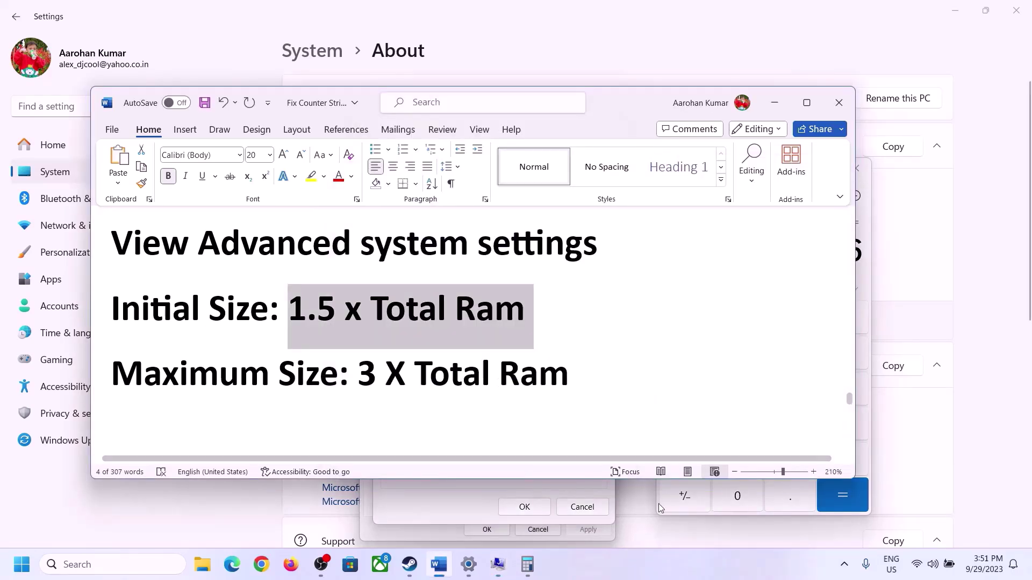
click(866, 278)
click(790, 319)
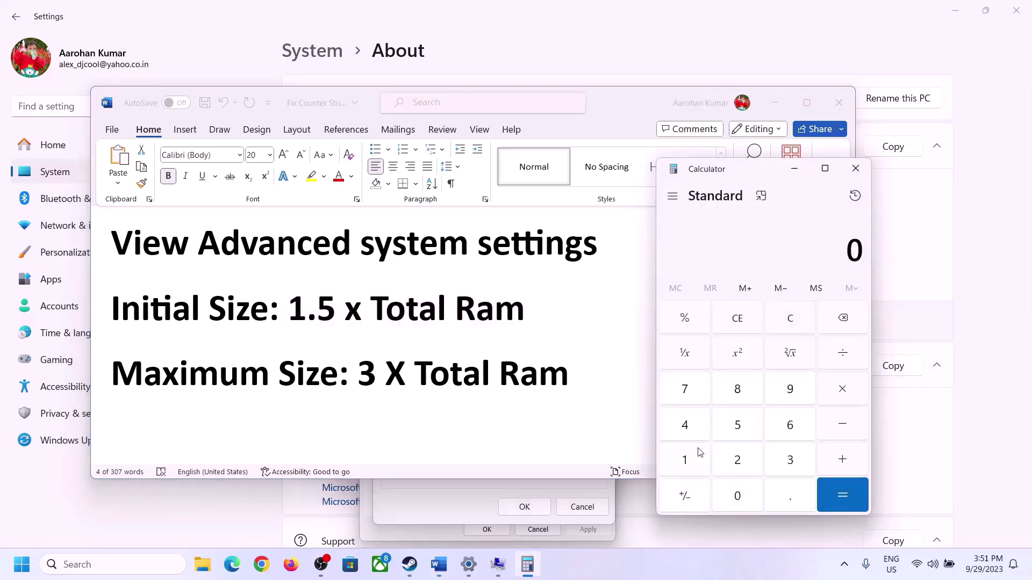
click(469, 565)
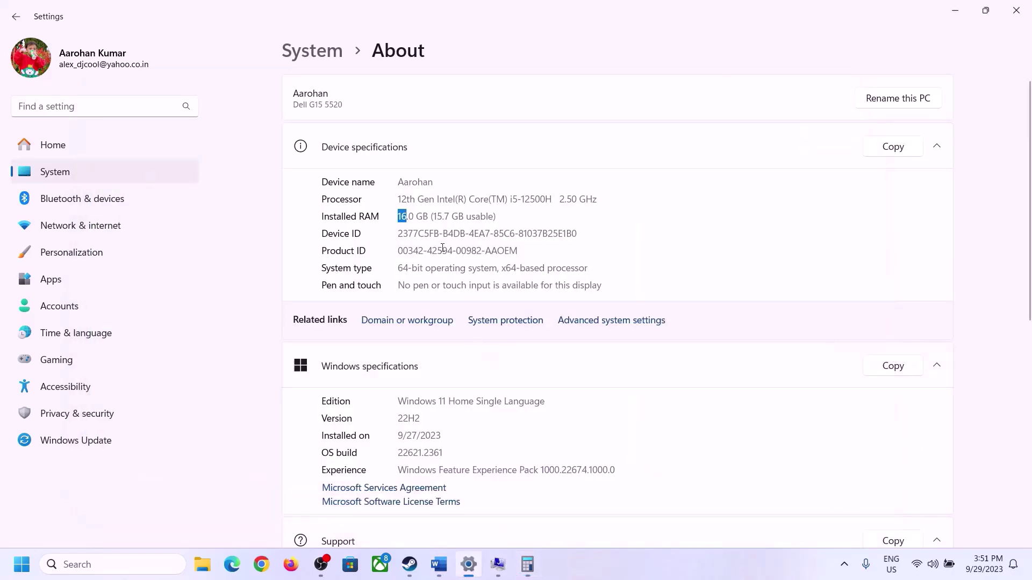
click(528, 564)
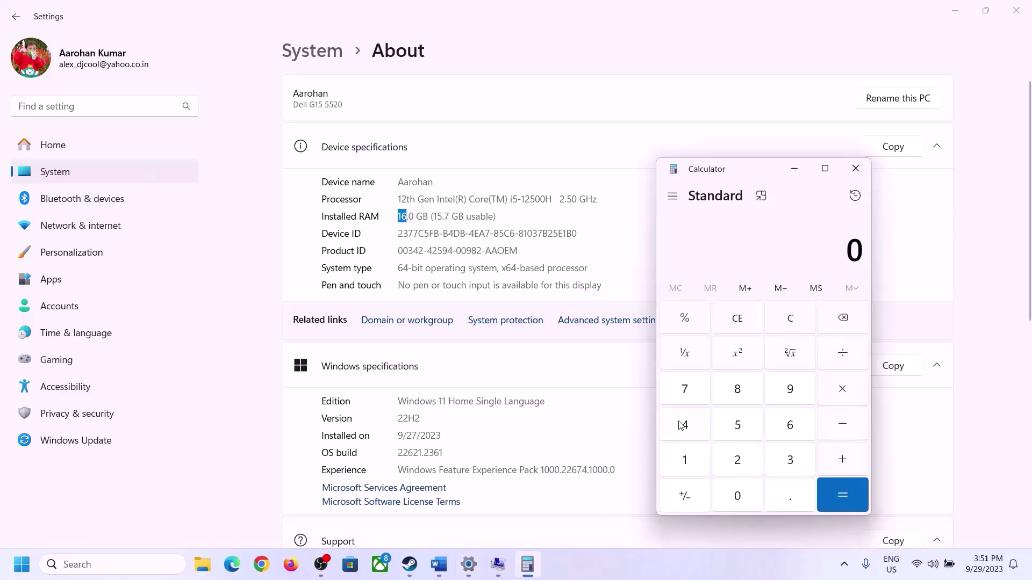
- Convert the 16 GB of RAM to megabytes in Calculator: 16 × 1024 = 16,384
click(694, 455)
click(787, 425)
click(842, 389)
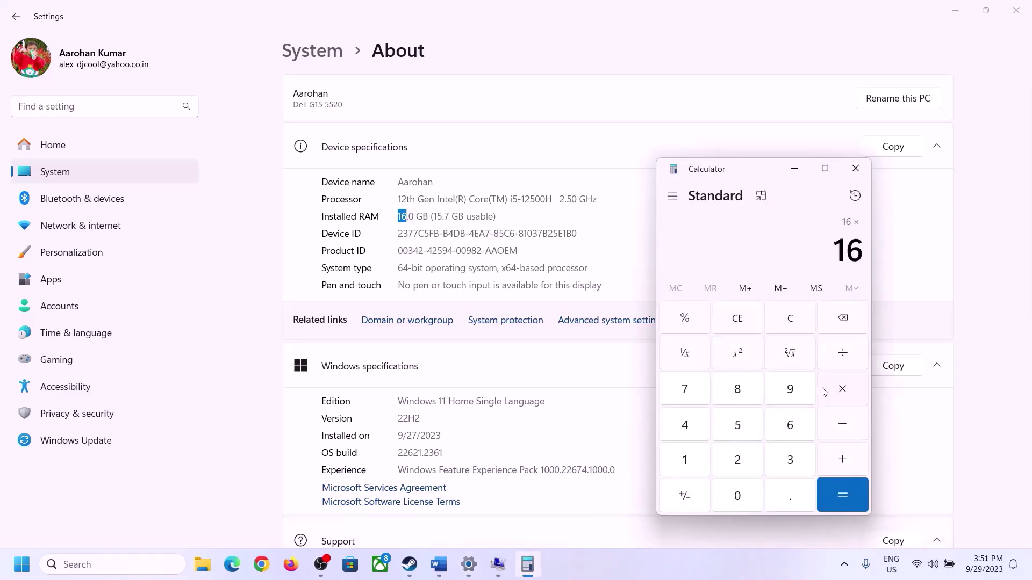
click(689, 458)
click(728, 491)
click(737, 458)
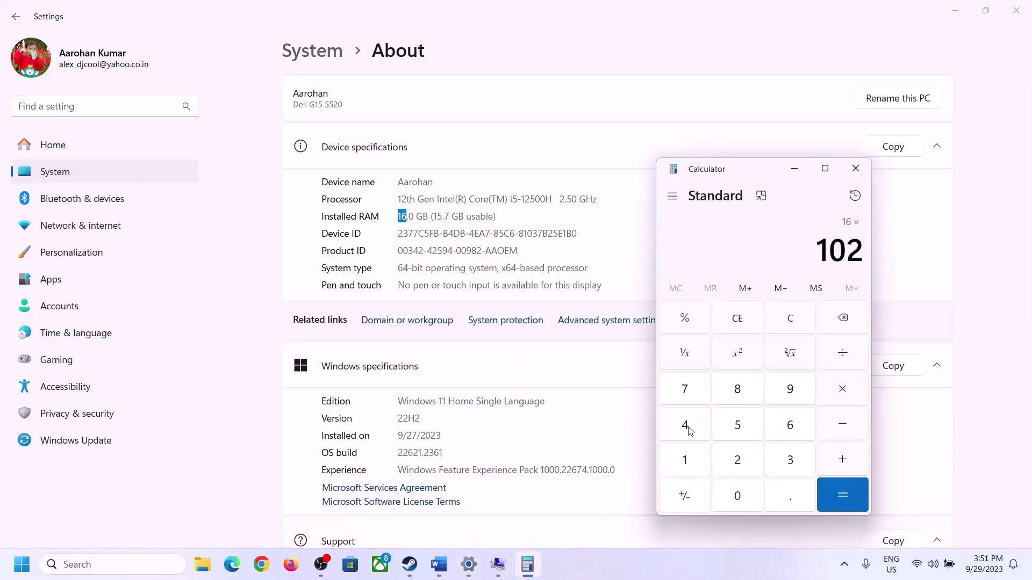
click(686, 426)
click(836, 505)
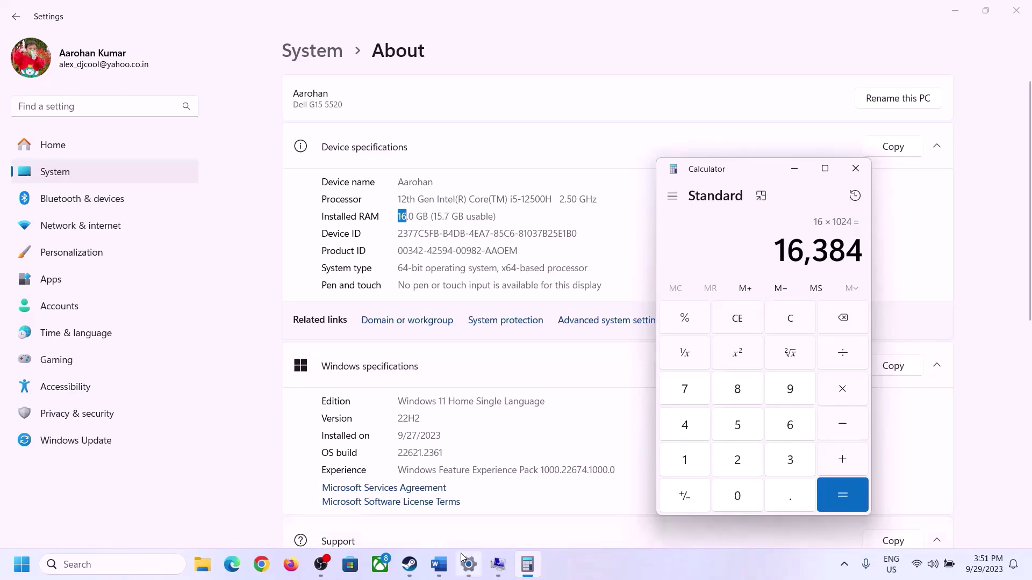
- Multiply 16,384 by 3 to get the 49,152 MB maximum paging size
click(439, 564)
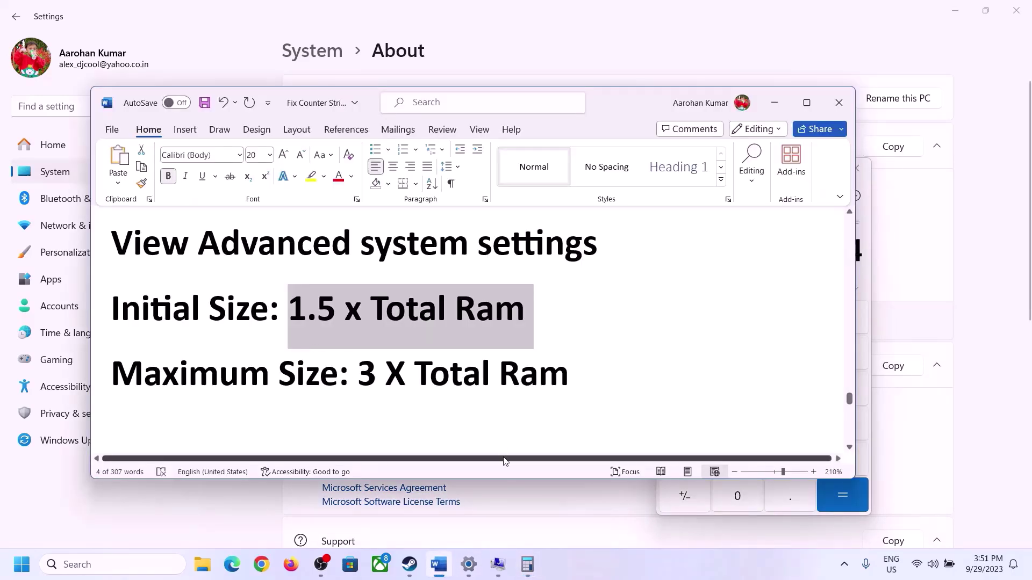
click(527, 564)
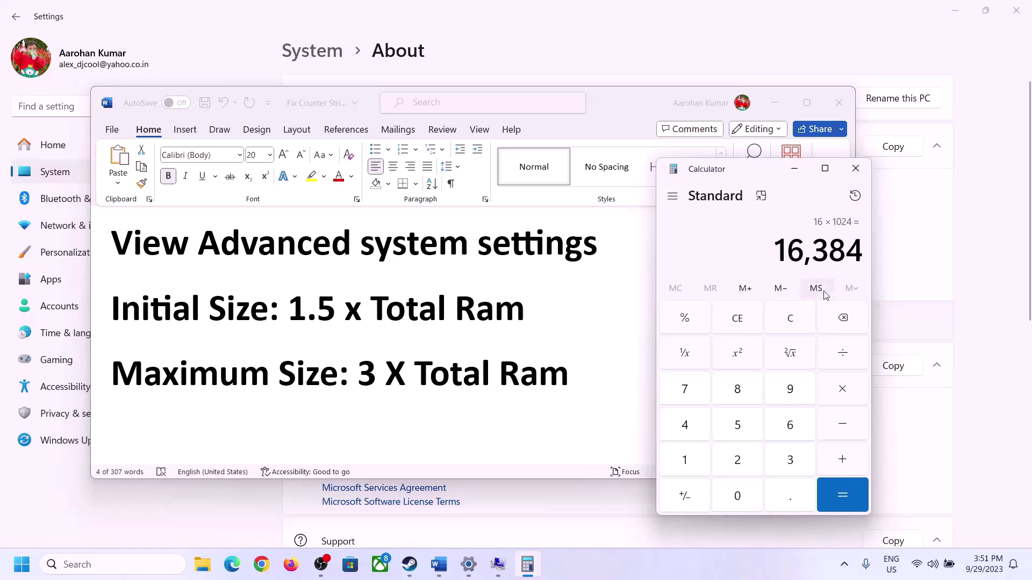
click(843, 393)
click(774, 465)
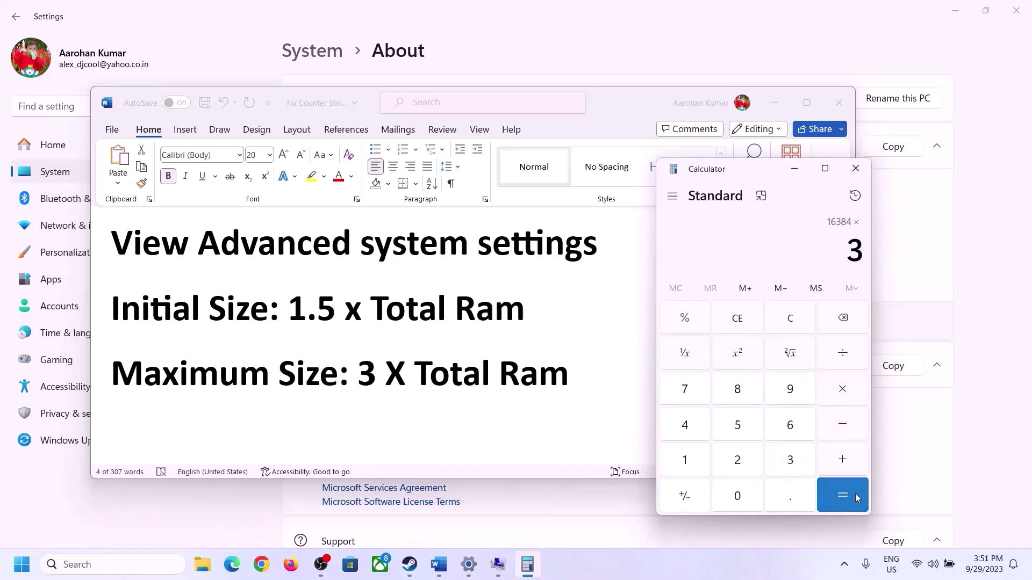
click(852, 493)
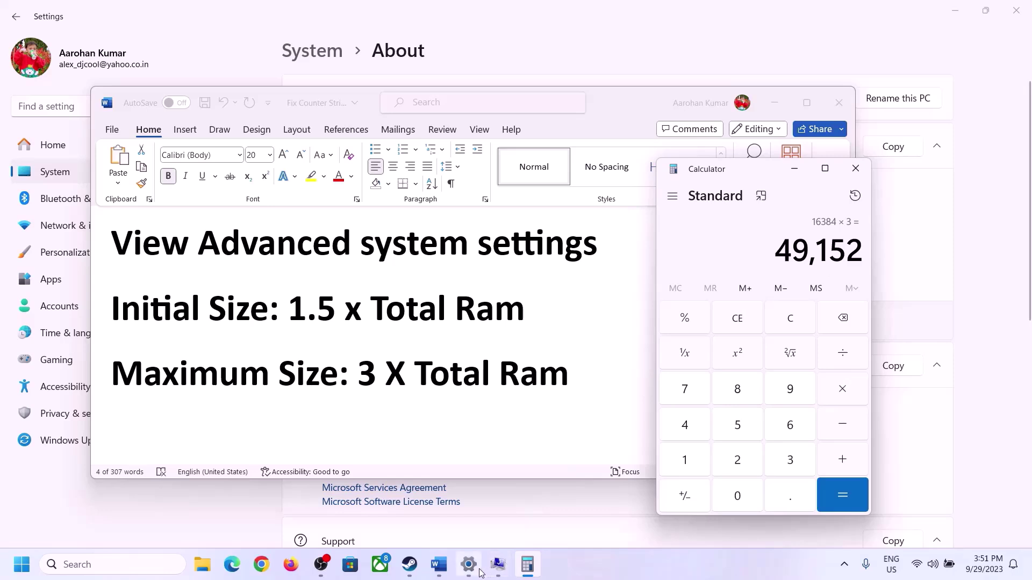
- Set drive C's paging file to 24576–49152 MB, confirm every dialog, and skip the restart
click(466, 500)
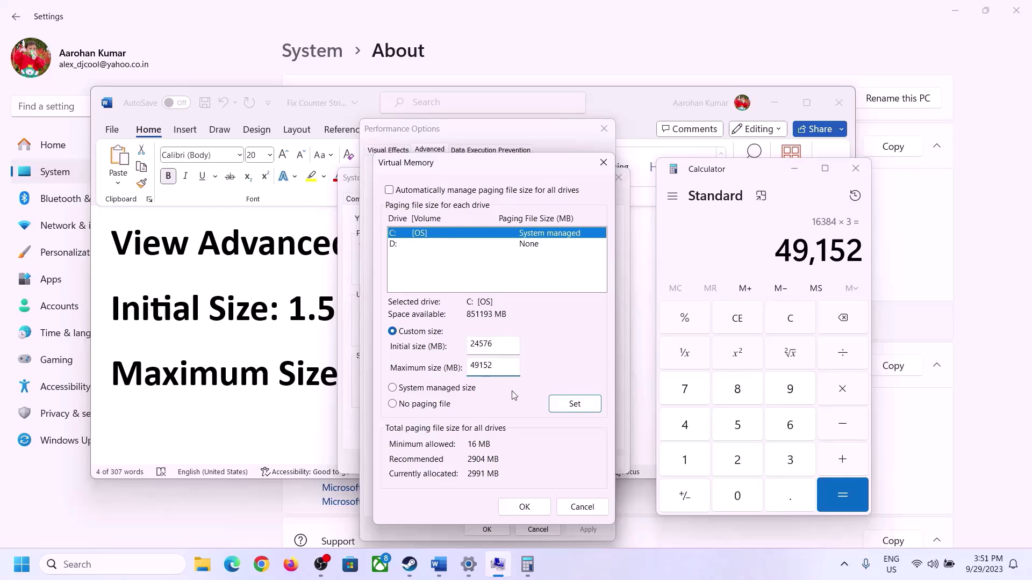
click(574, 407)
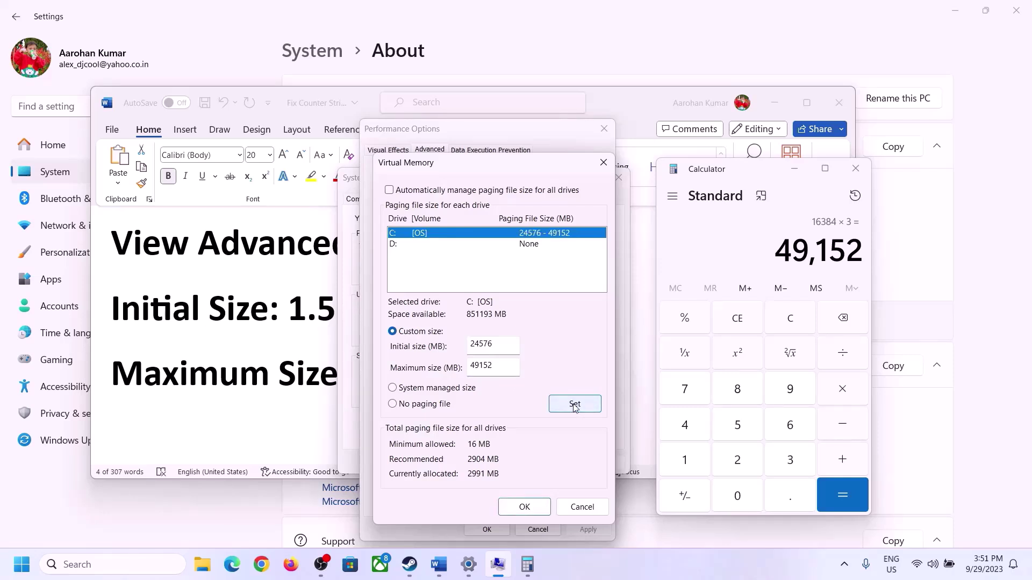
click(526, 508)
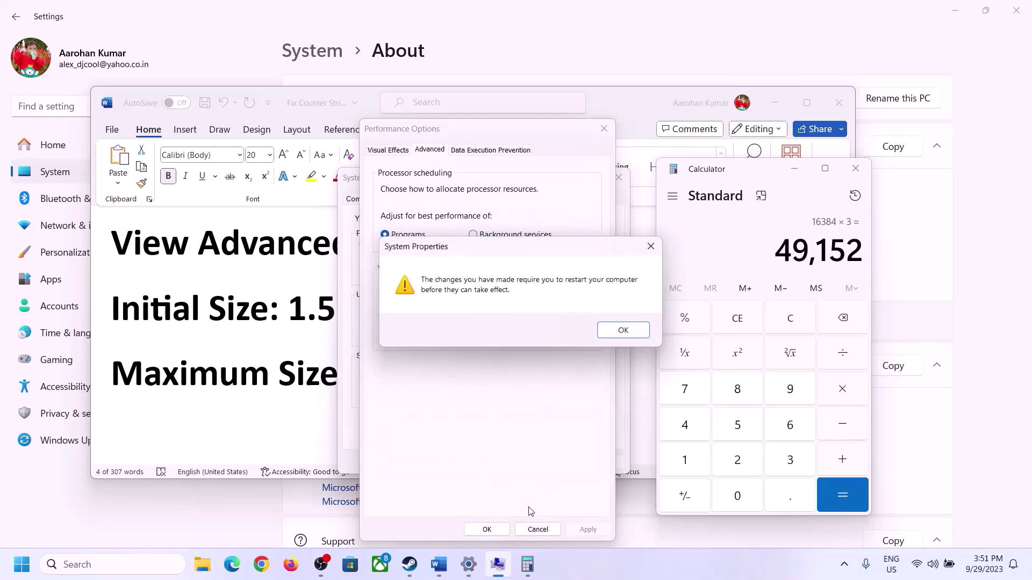
click(634, 334)
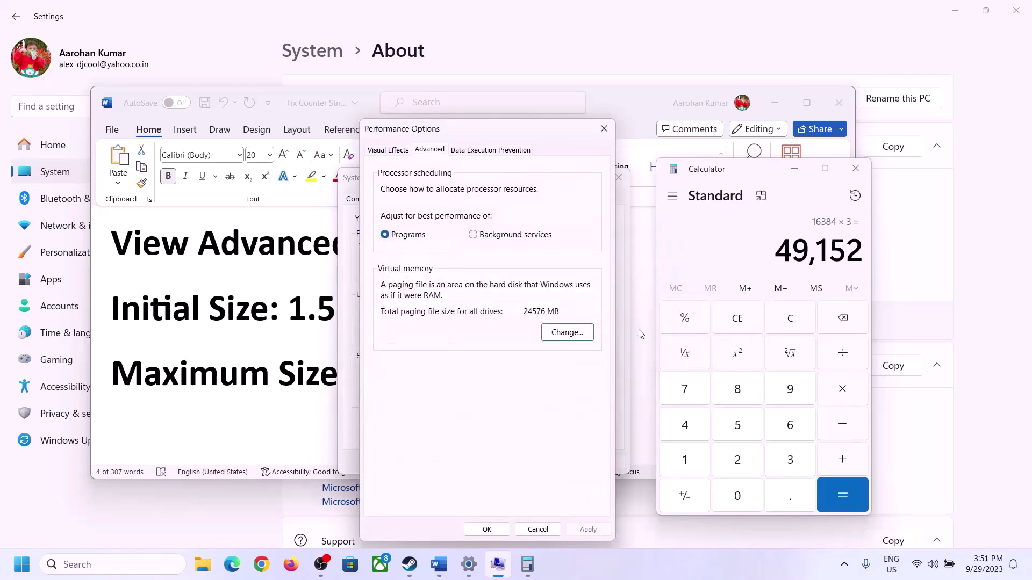
click(488, 530)
click(493, 460)
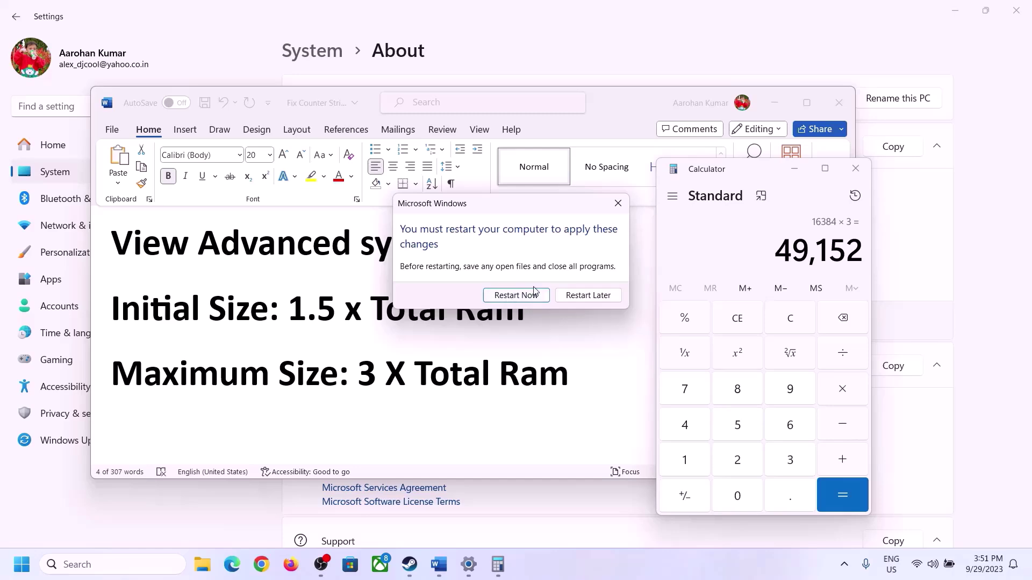
click(617, 202)
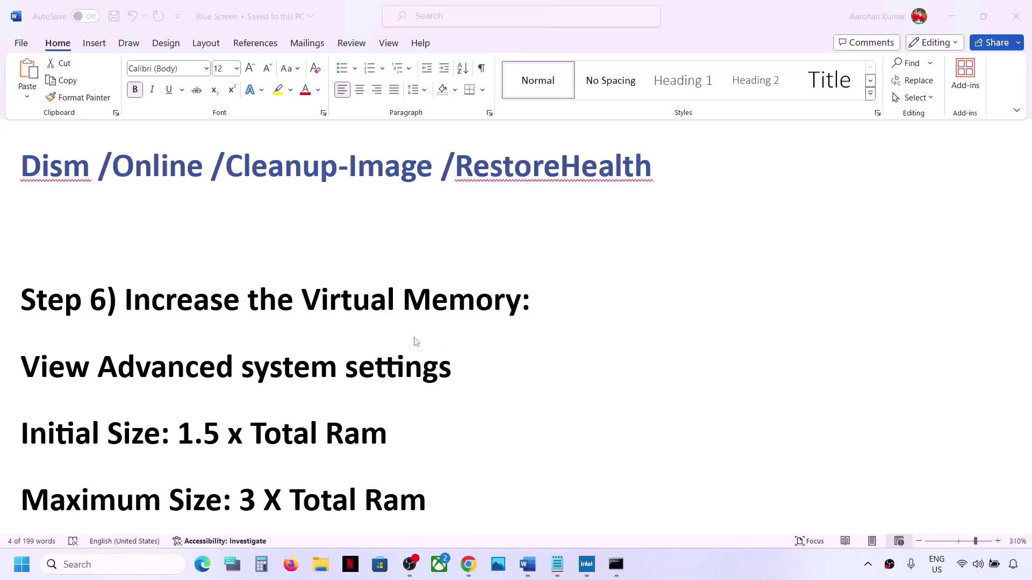
- Scroll to Step 7, select 'Roll back Graphics Driver', and open the Start button's Quick Link menu
scroll(414, 341, down, 5)
click(156, 377)
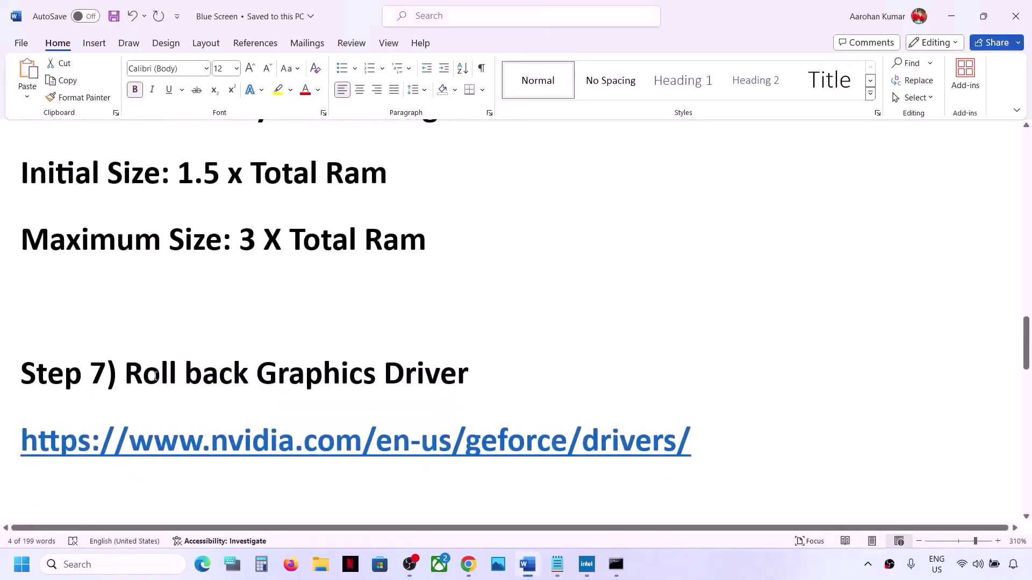
drag(122, 375, 437, 373)
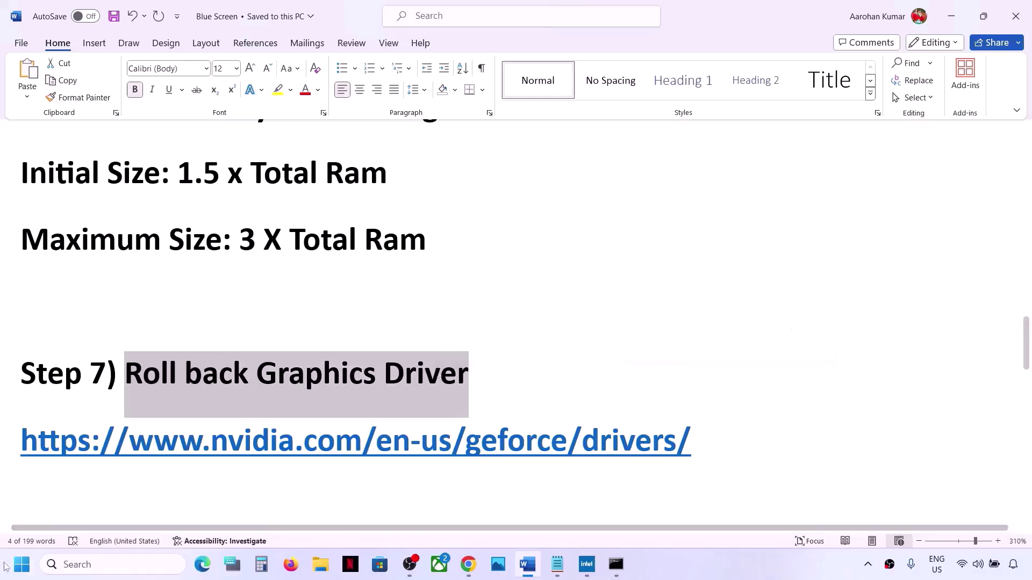
right_click(18, 575)
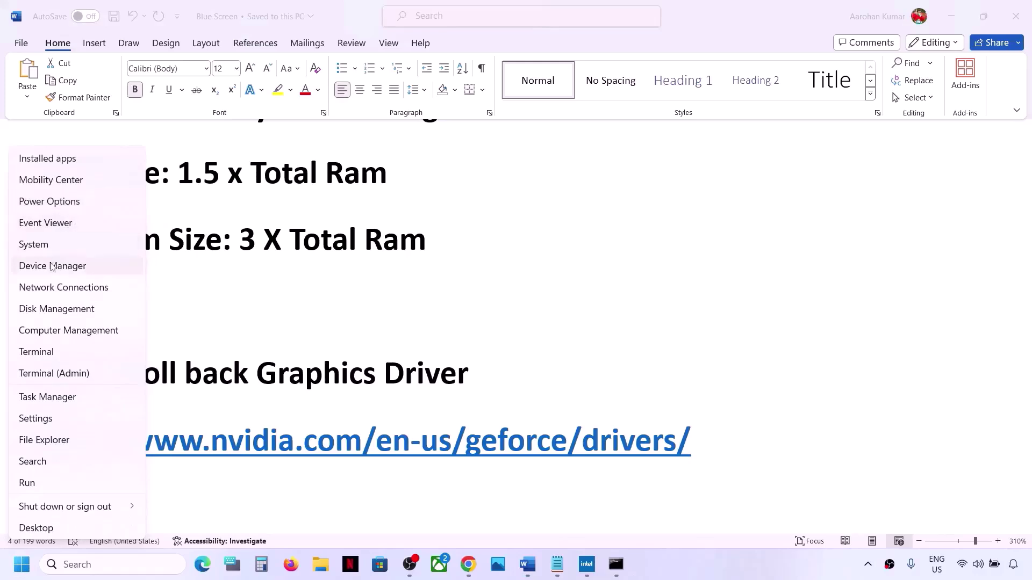
- Open Device Manager and check the Intel Iris Xe Graphics driver (32.0.101.5365, 2/15/2024) without changing it
click(51, 266)
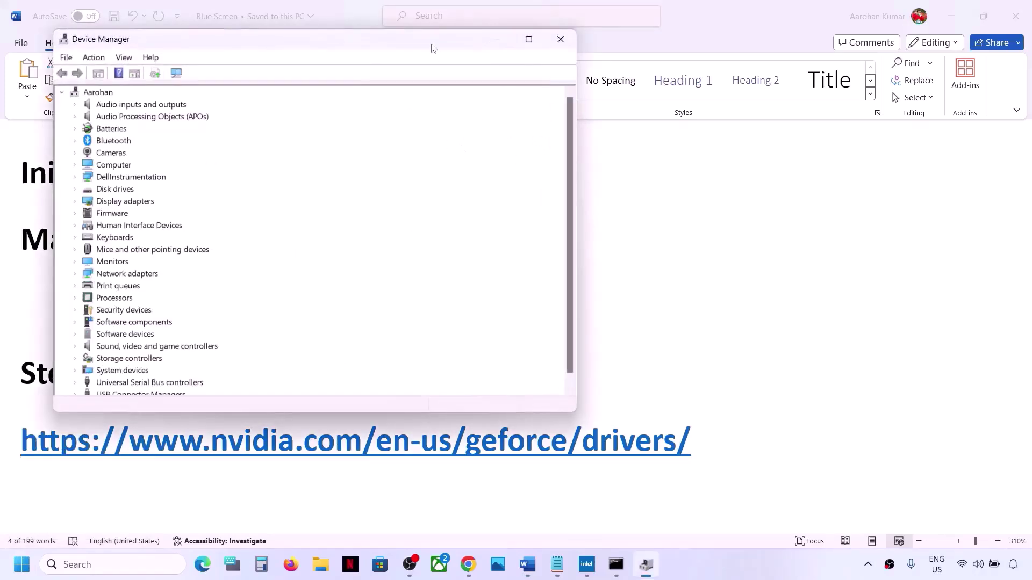
drag(430, 48, 615, 62)
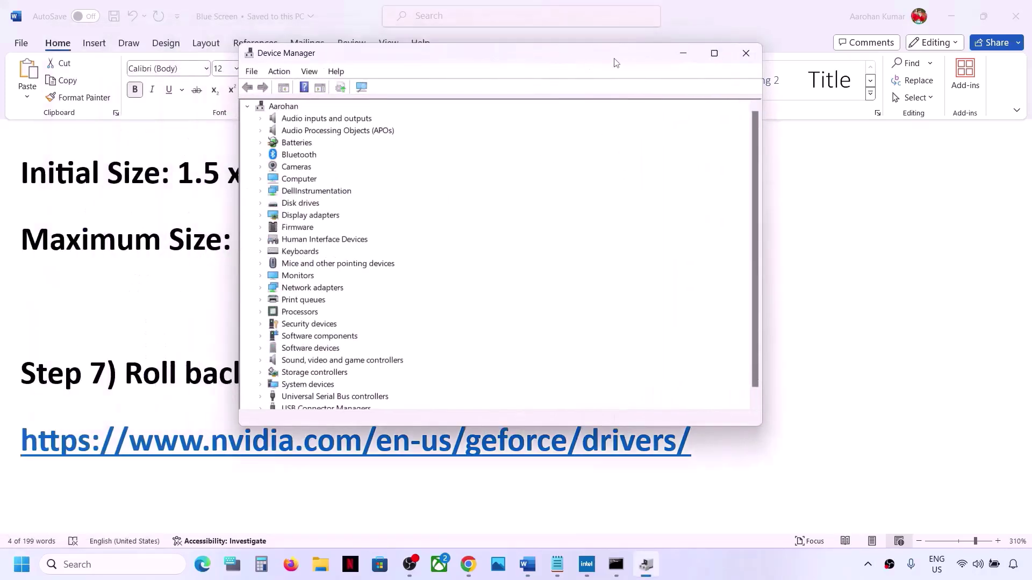
click(260, 216)
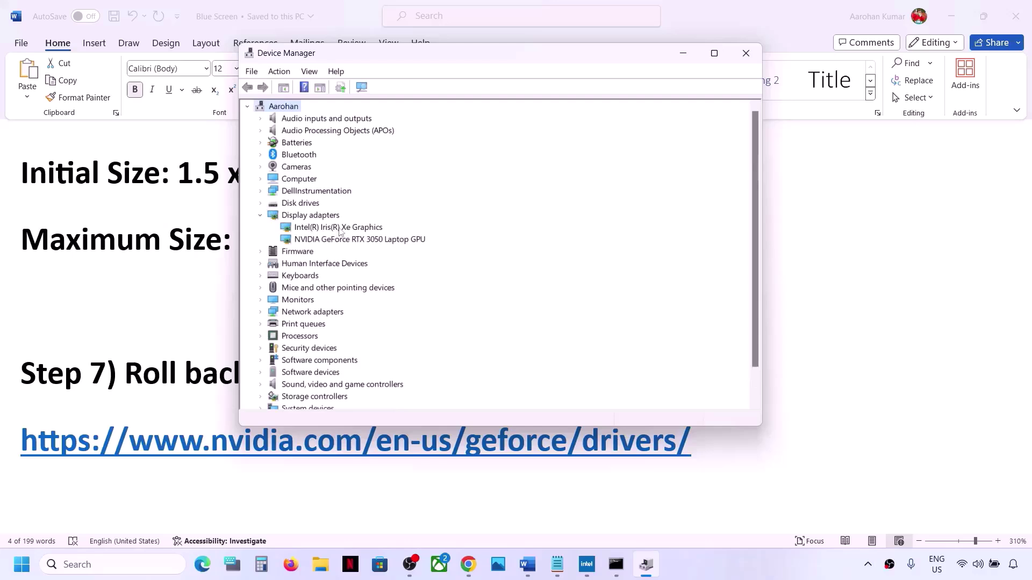
click(340, 228)
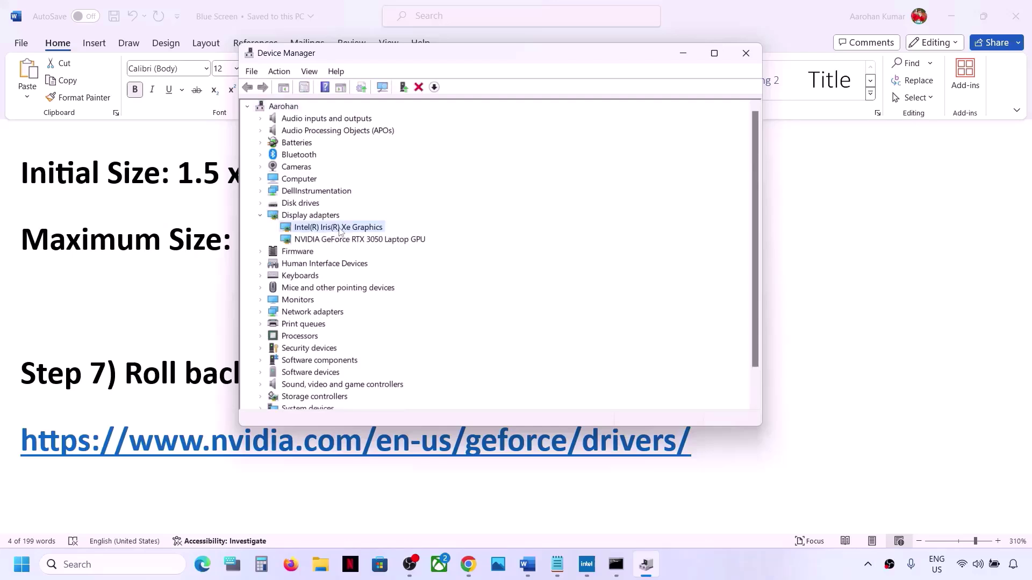
right_click(340, 228)
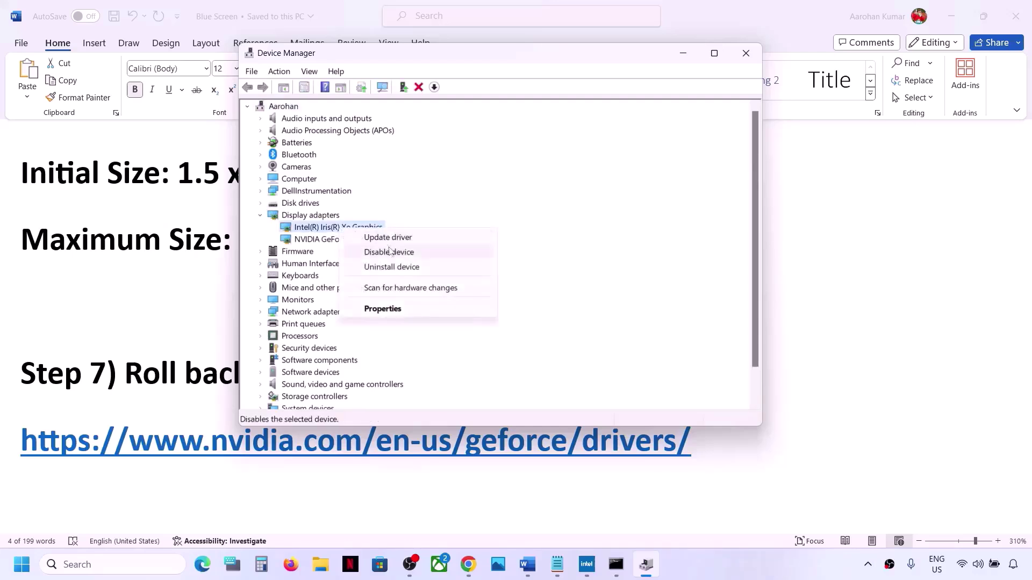
click(381, 309)
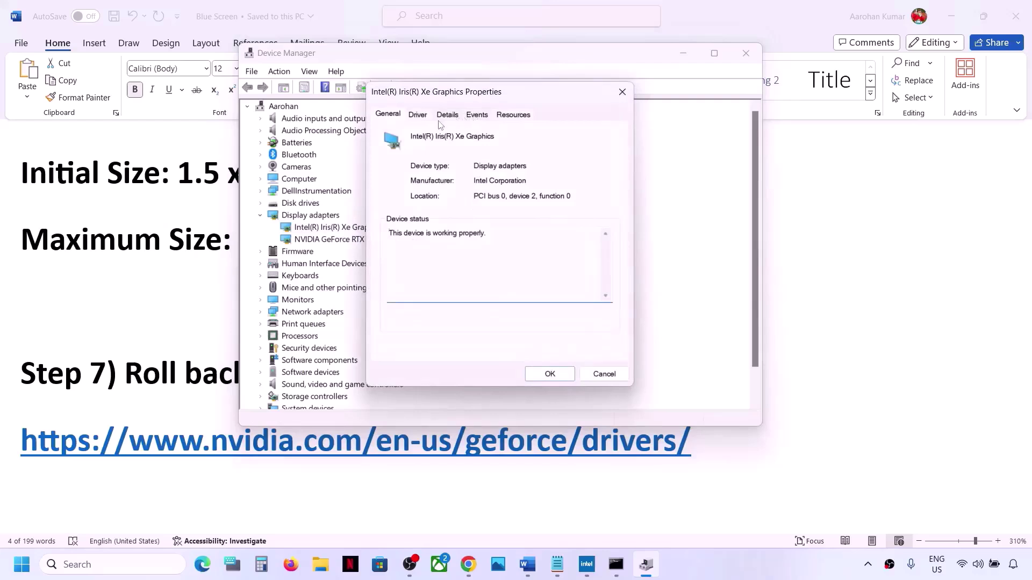
click(419, 116)
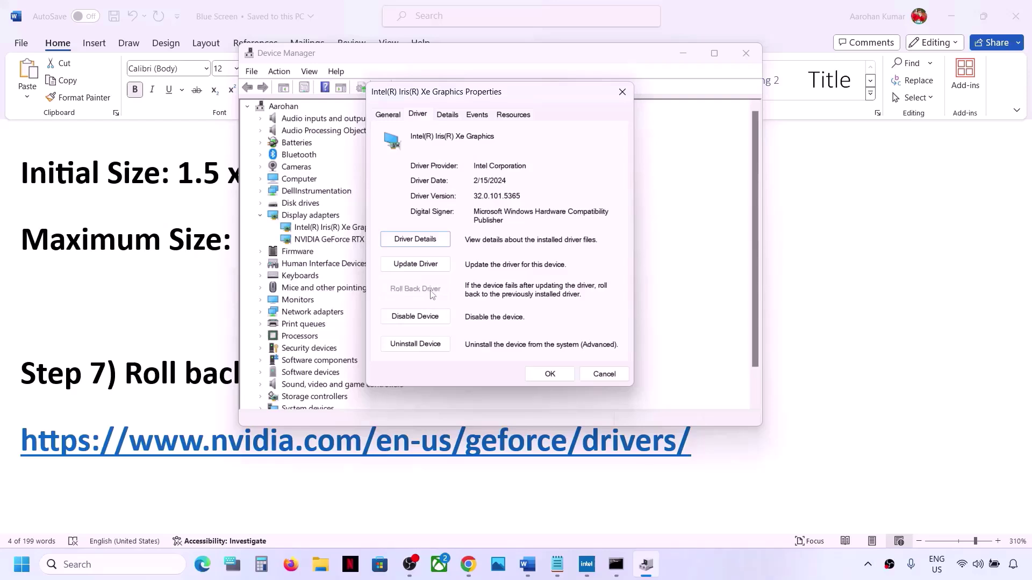
click(591, 379)
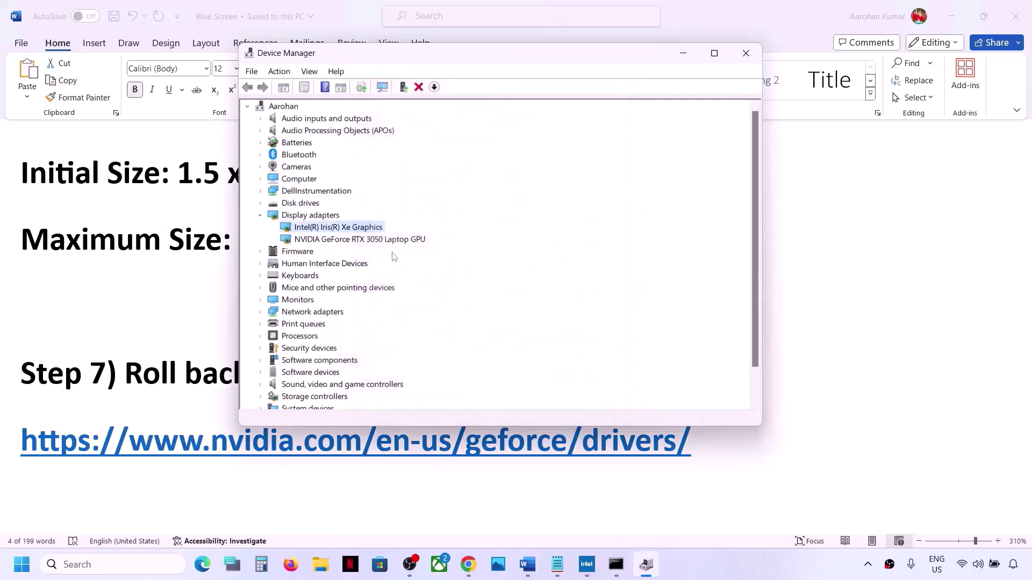
- Check the NVIDIA GeForce RTX 3050 driver version 31.0.15.5176, cancel, and close Device Manager
click(362, 240)
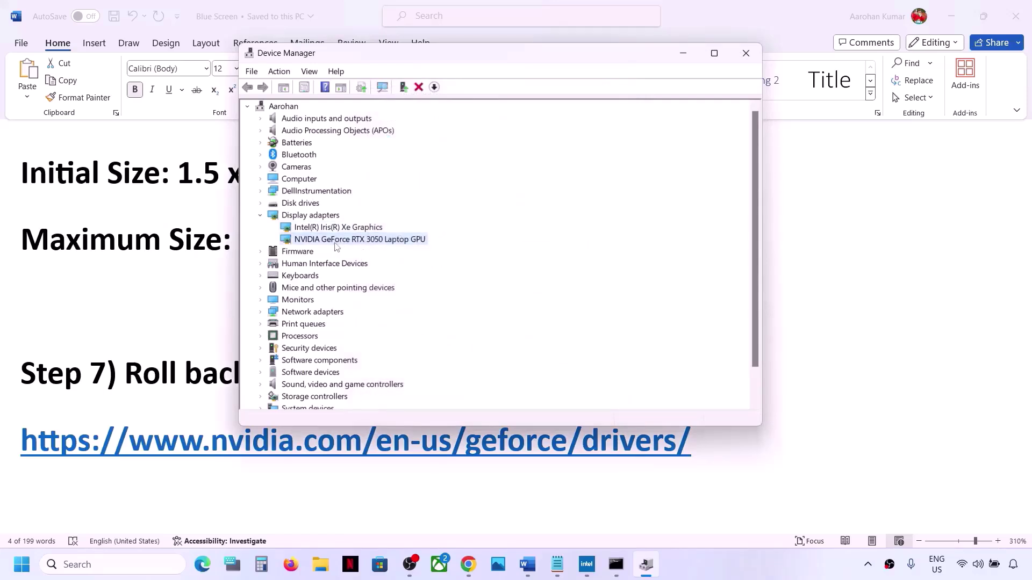
right_click(338, 243)
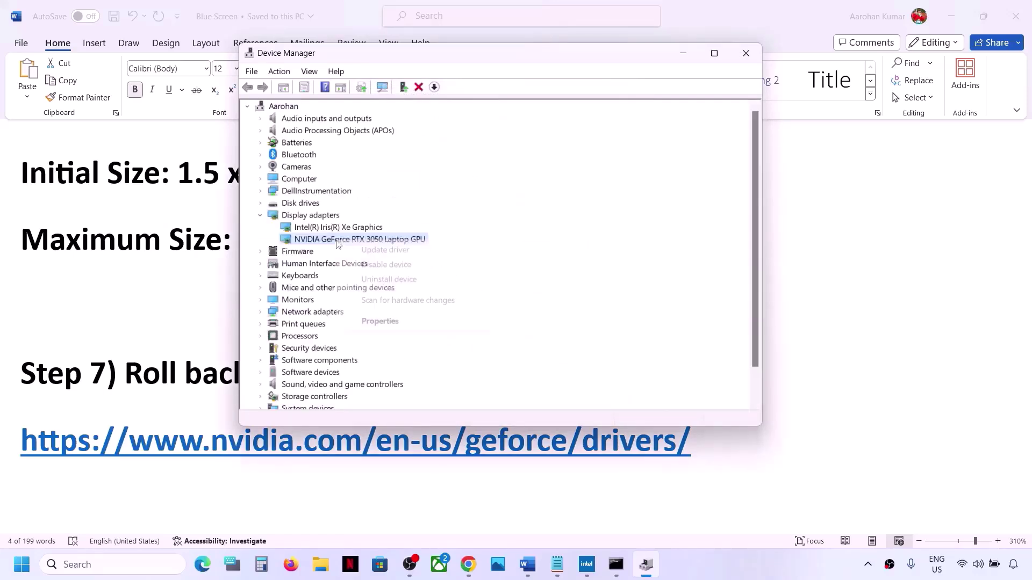
click(379, 320)
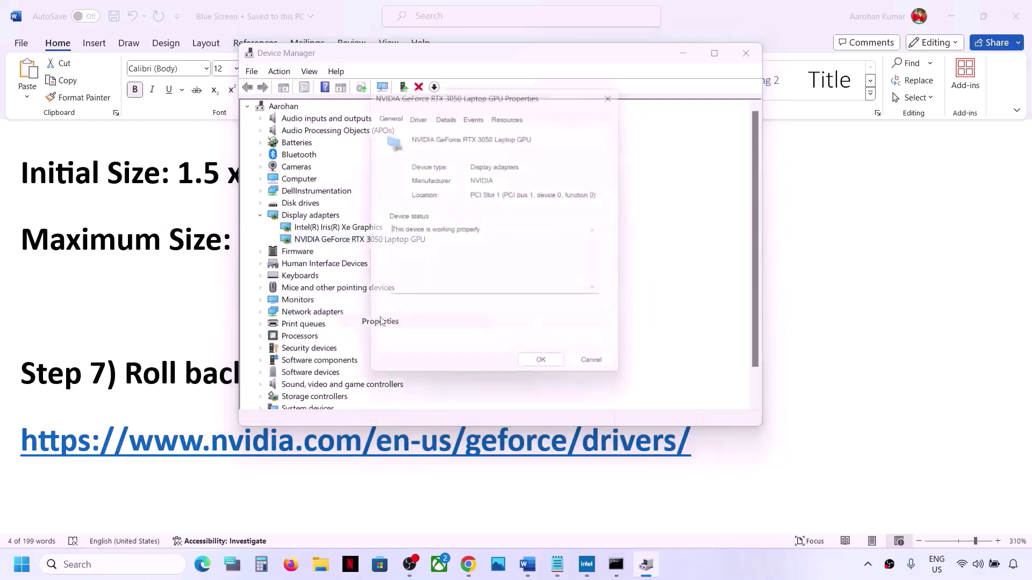
click(418, 116)
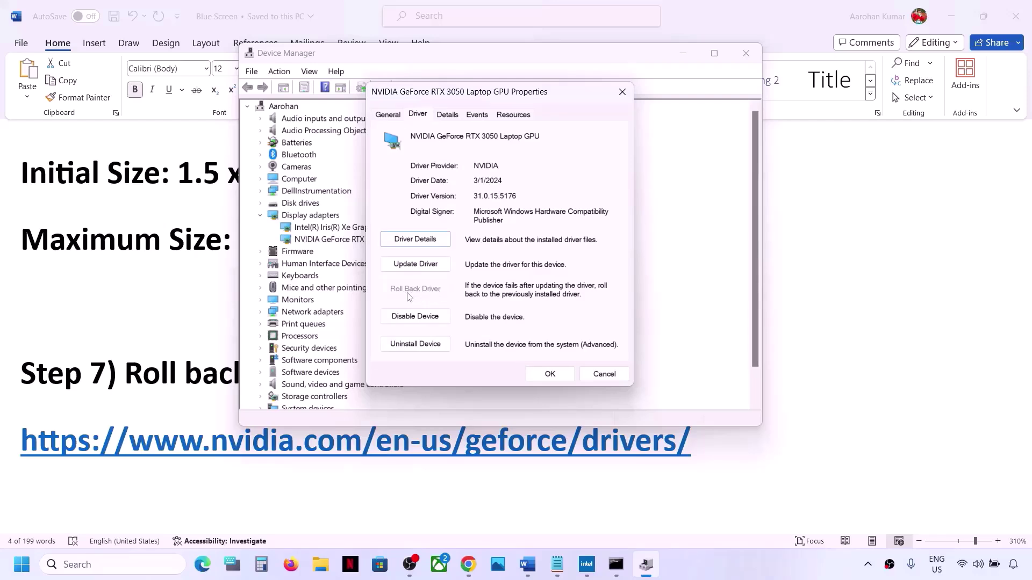
click(589, 373)
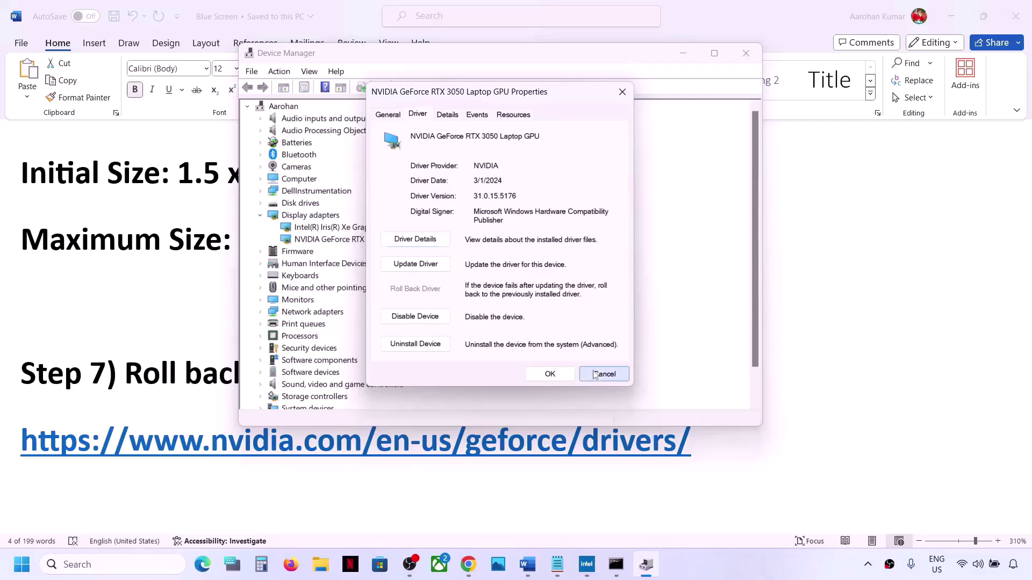
click(752, 63)
- Scroll to Step 8 and select its 'Uninstall recently installed' Windows Update heading
scroll(400, 308, down, 5)
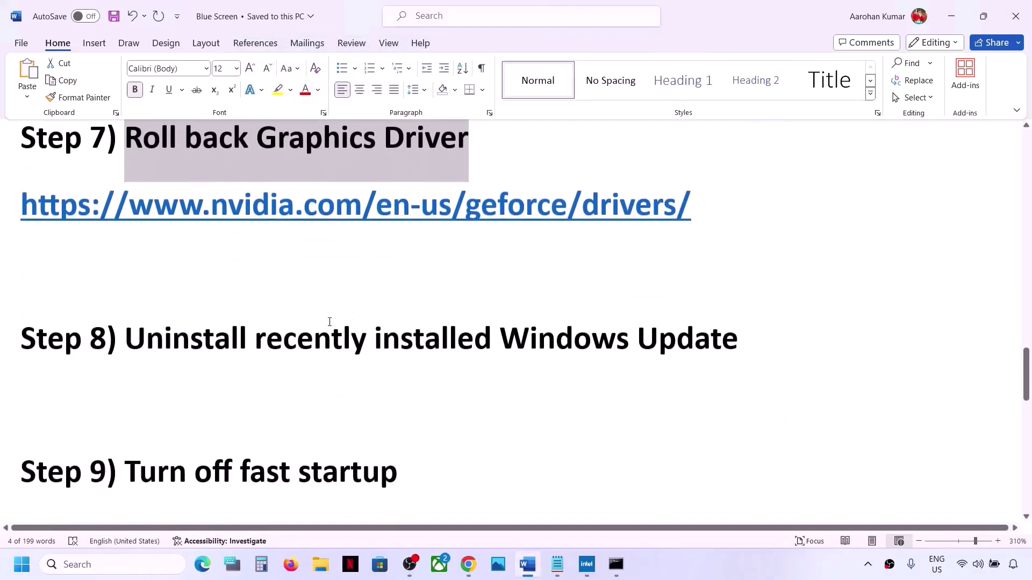
scroll(330, 322, up, 1)
drag(140, 386, 752, 382)
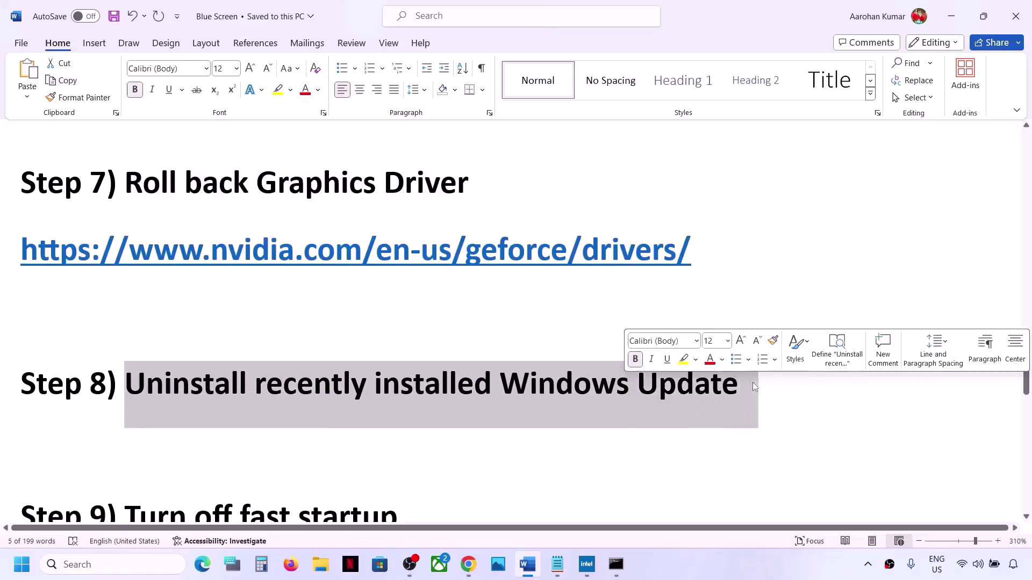
click(444, 387)
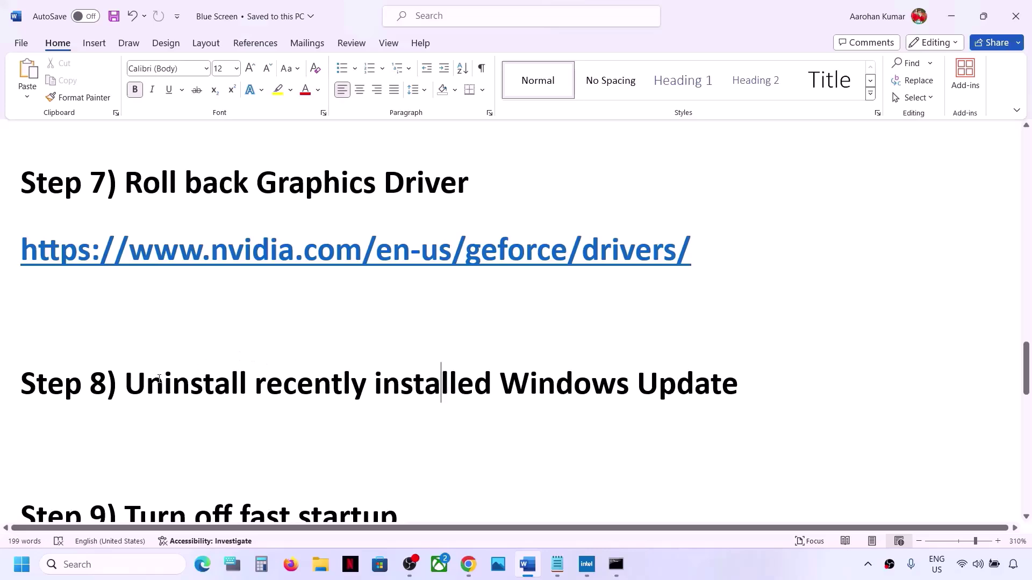
shift+click(159, 379)
- In Settings > Windows Update > Update history, uninstall Security Update KB5035955 and confirm
click(20, 571)
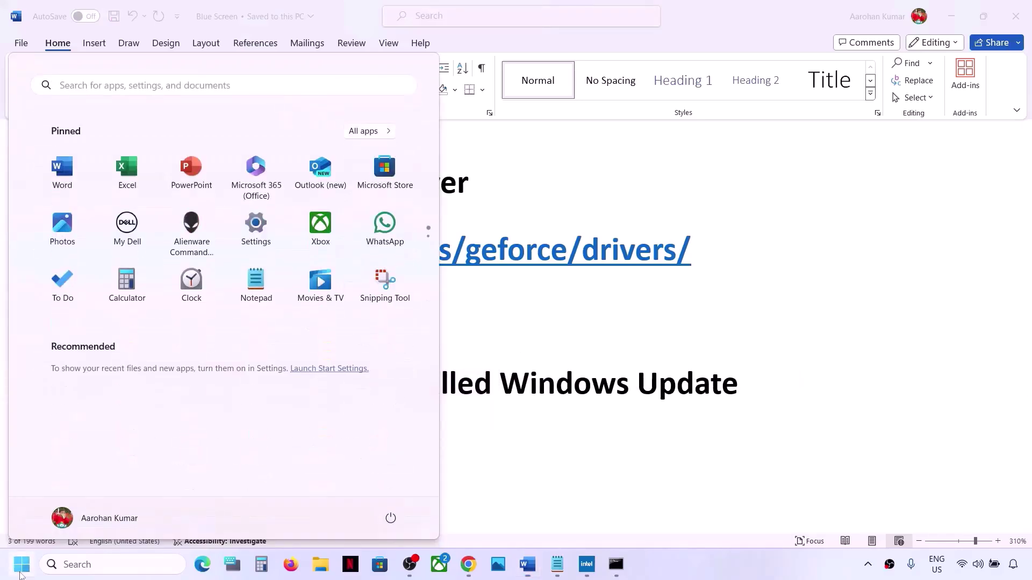
click(256, 223)
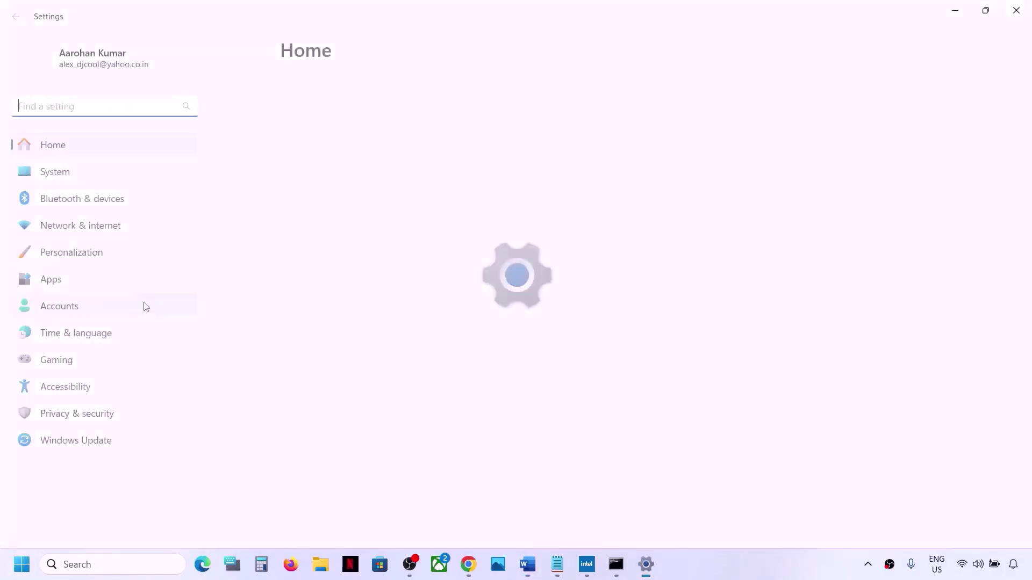
click(75, 441)
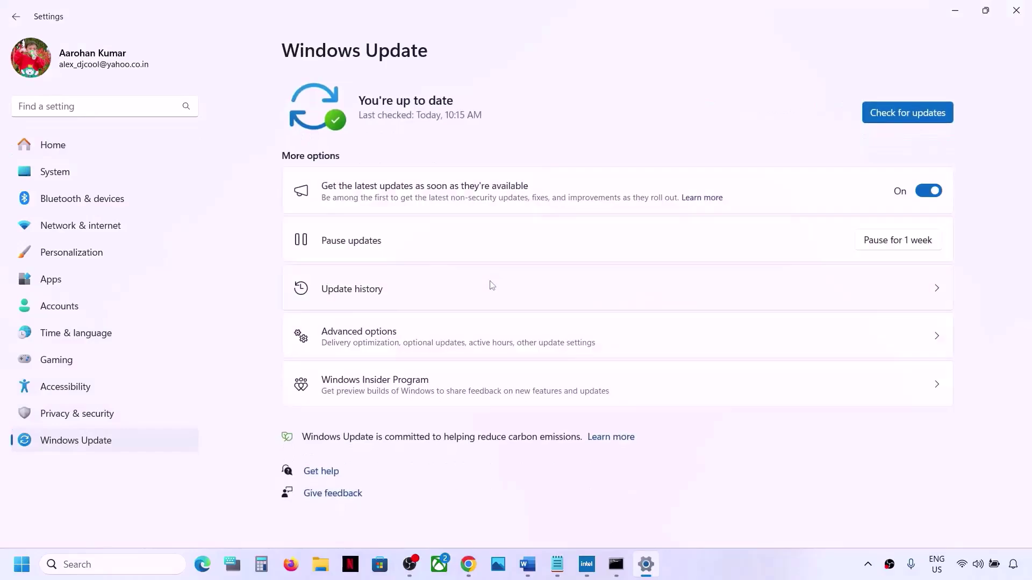
click(360, 301)
scroll(344, 376, down, 10)
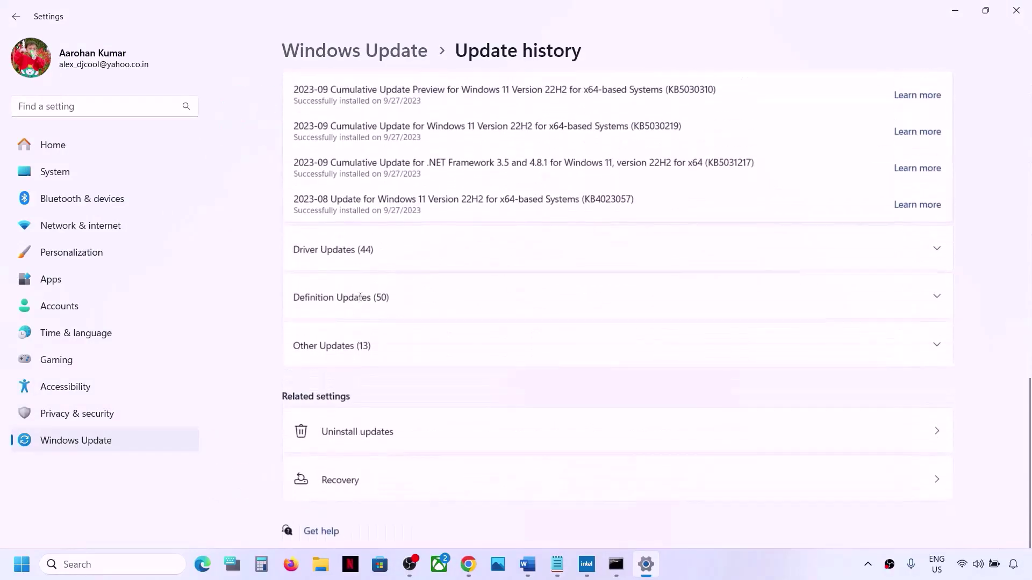
click(303, 438)
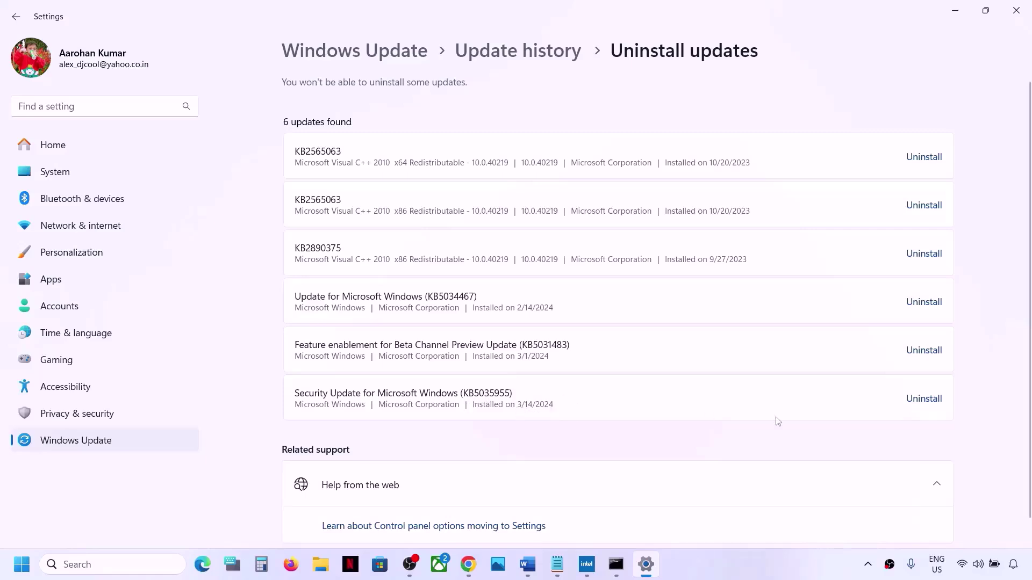
click(928, 404)
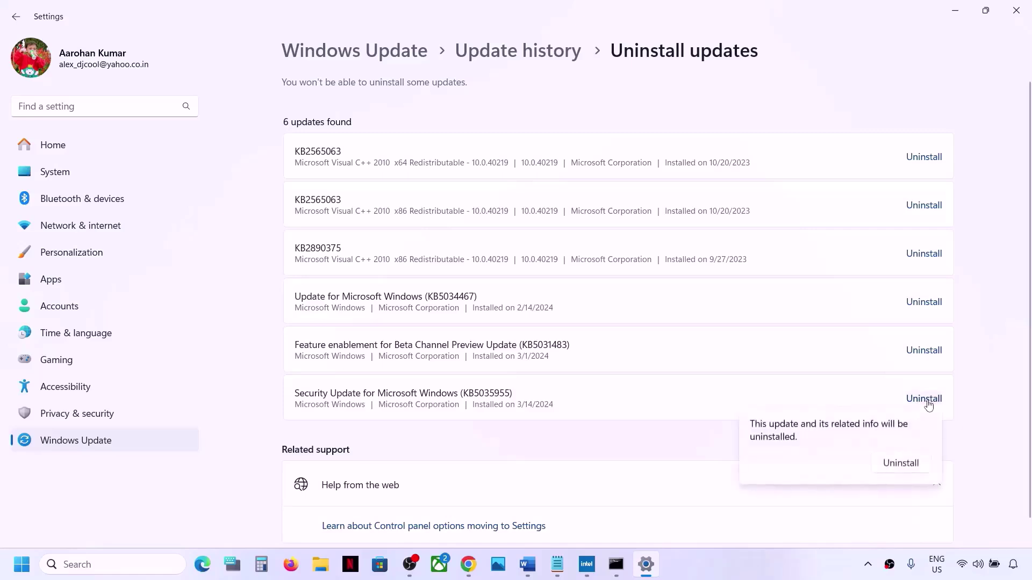
click(890, 464)
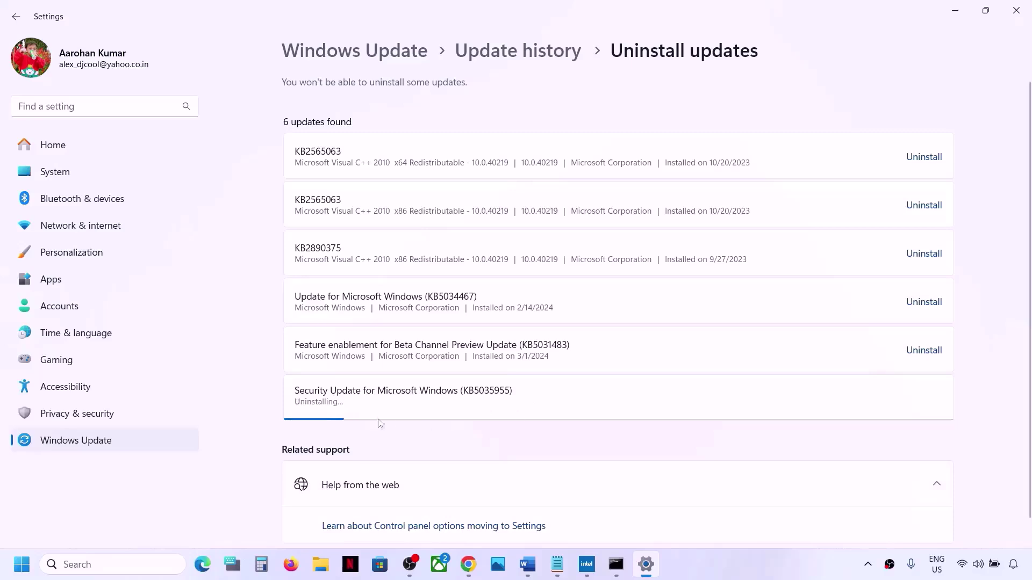
- Glance at the Start power options, then scroll Word to Step 9 and select its heading
click(22, 565)
click(390, 518)
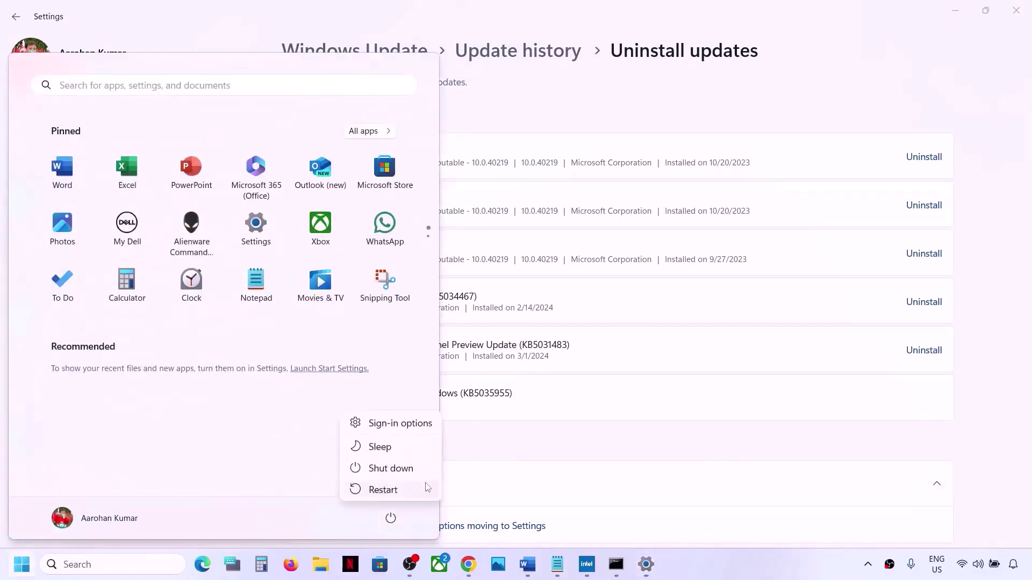
key(Escape)
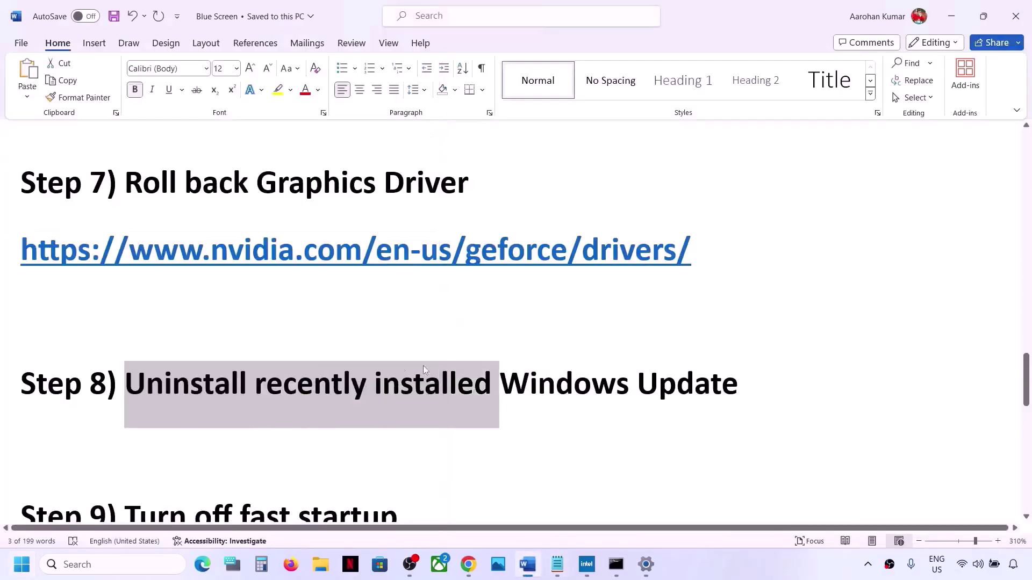
scroll(373, 360, down, 2)
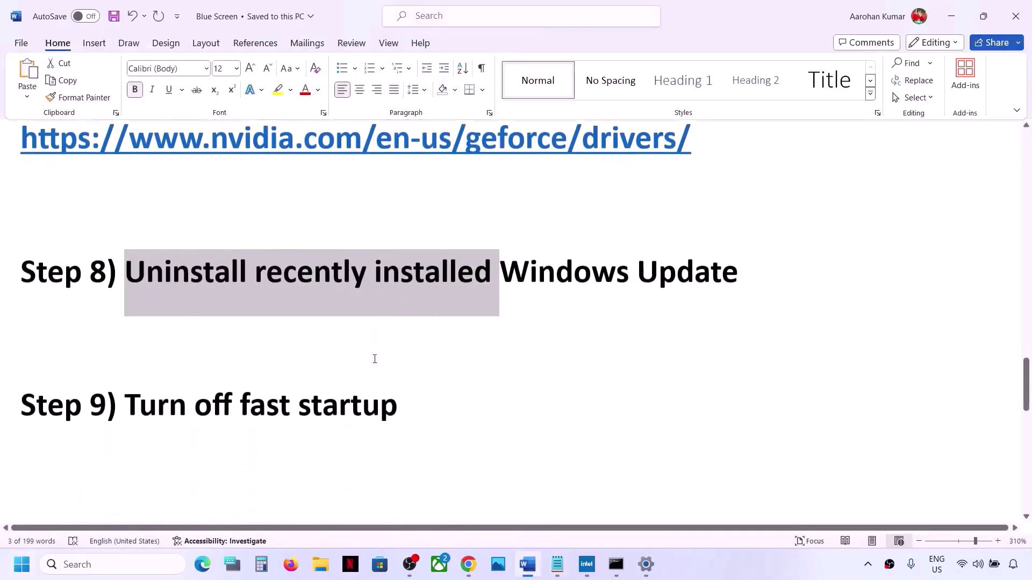
drag(153, 387, 449, 361)
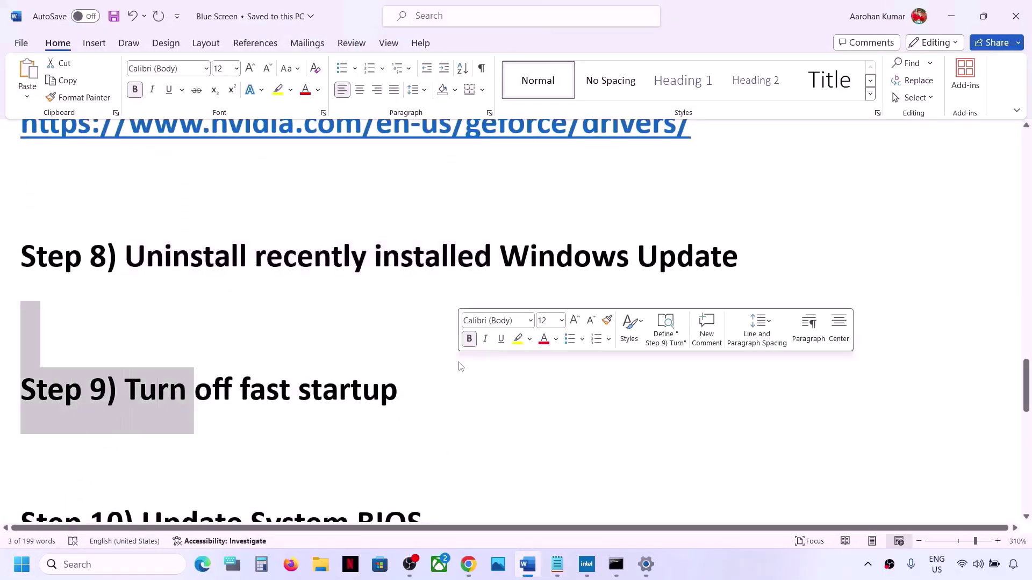
- In Control Panel's Power Options, uncheck Turn on fast startup, save changes, and close the window
click(112, 563)
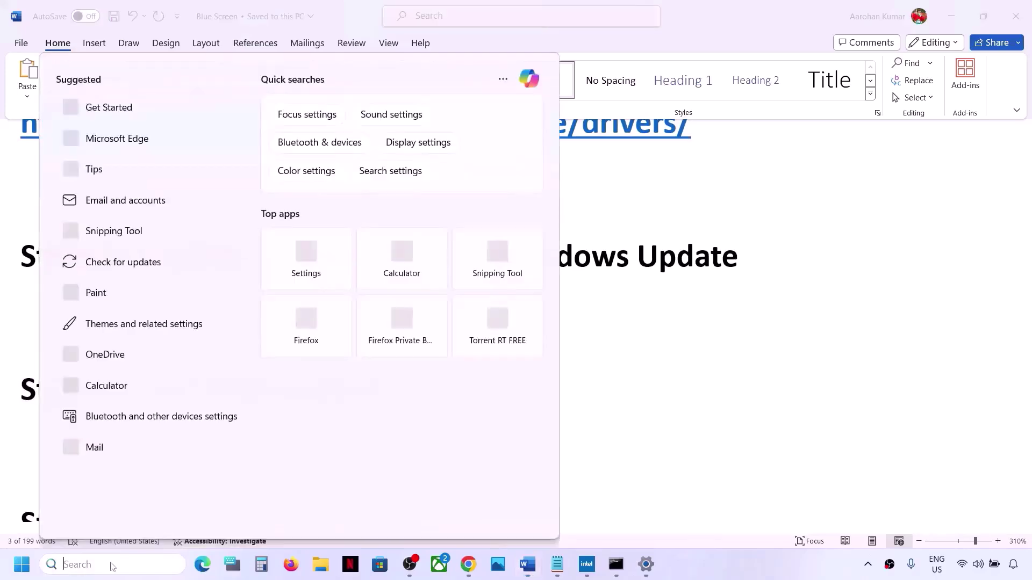
text(control)
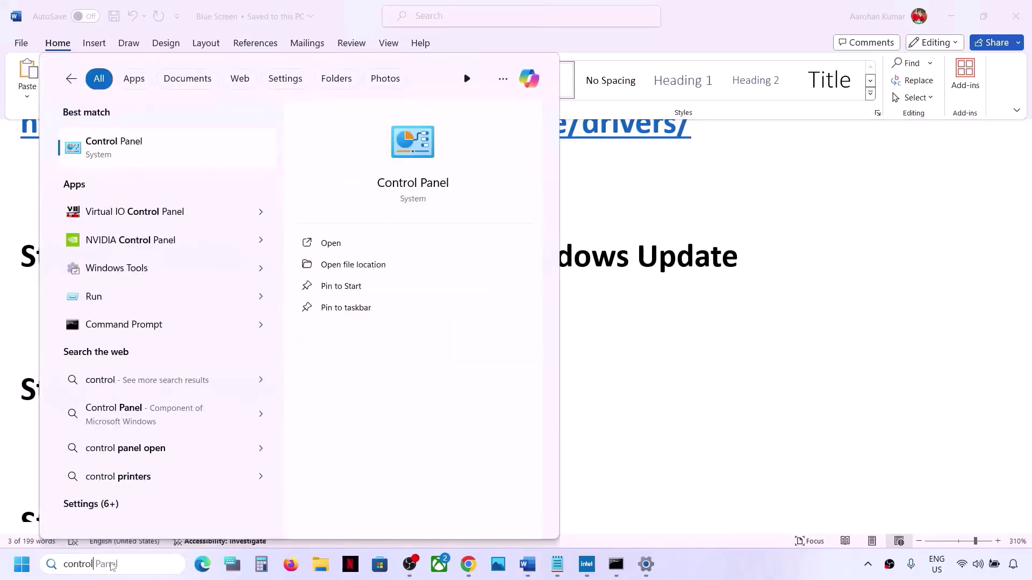
key(Return)
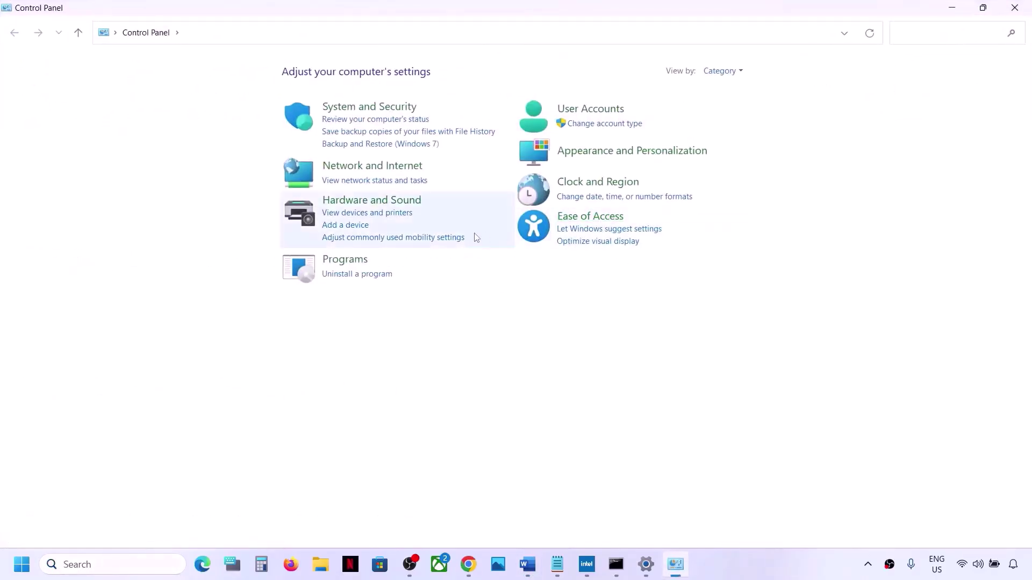
click(376, 203)
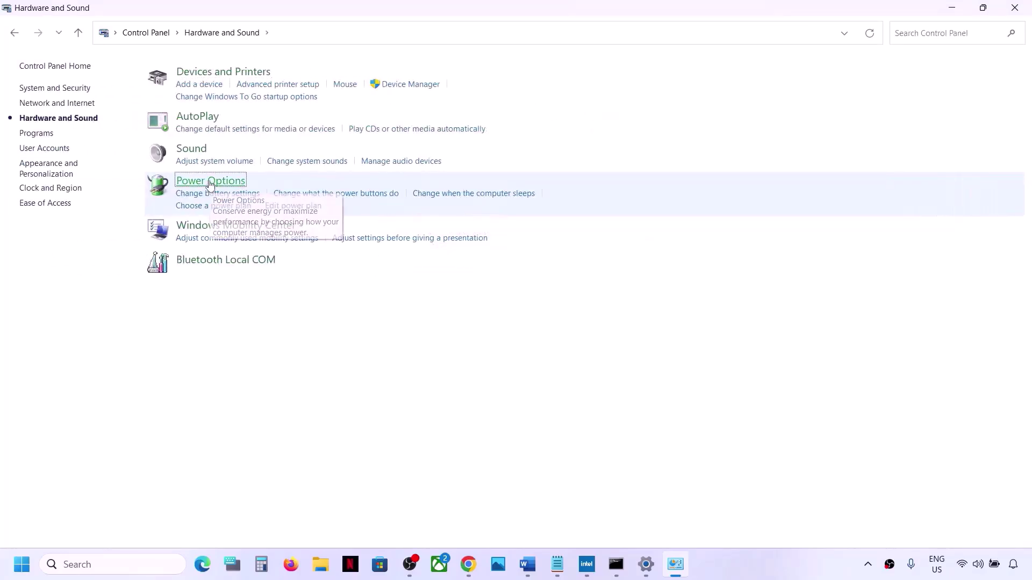
click(211, 184)
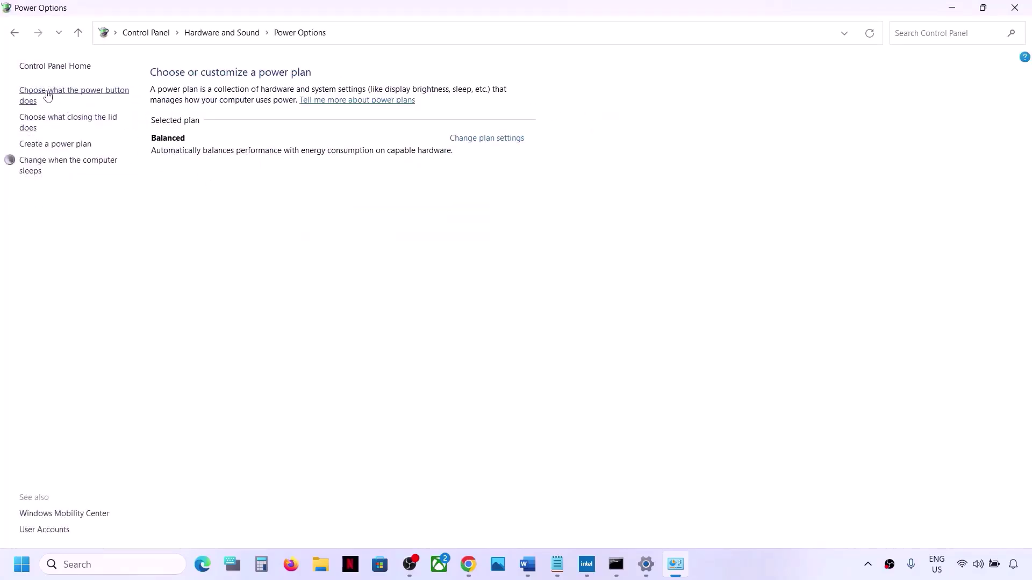
click(102, 96)
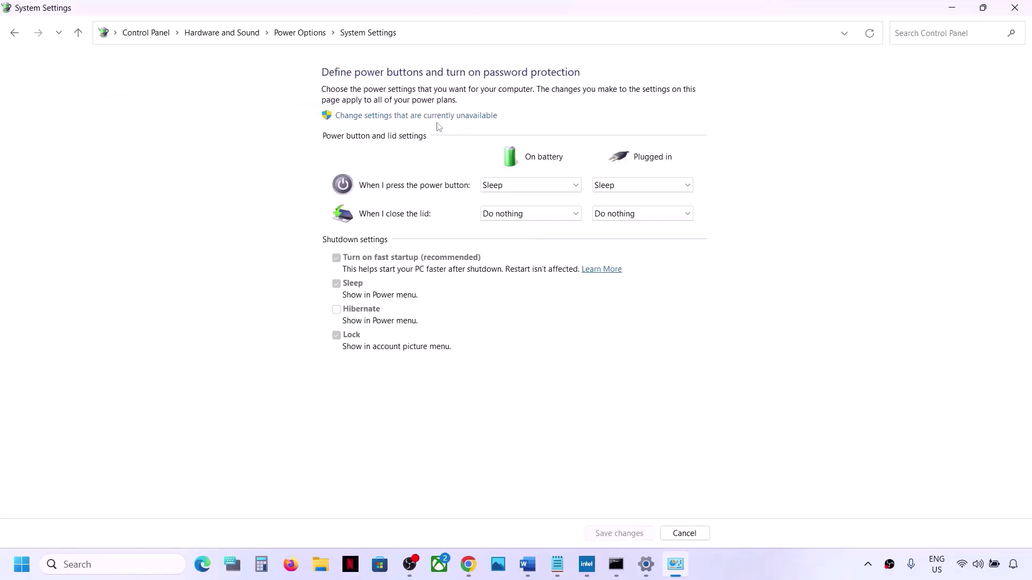
click(470, 116)
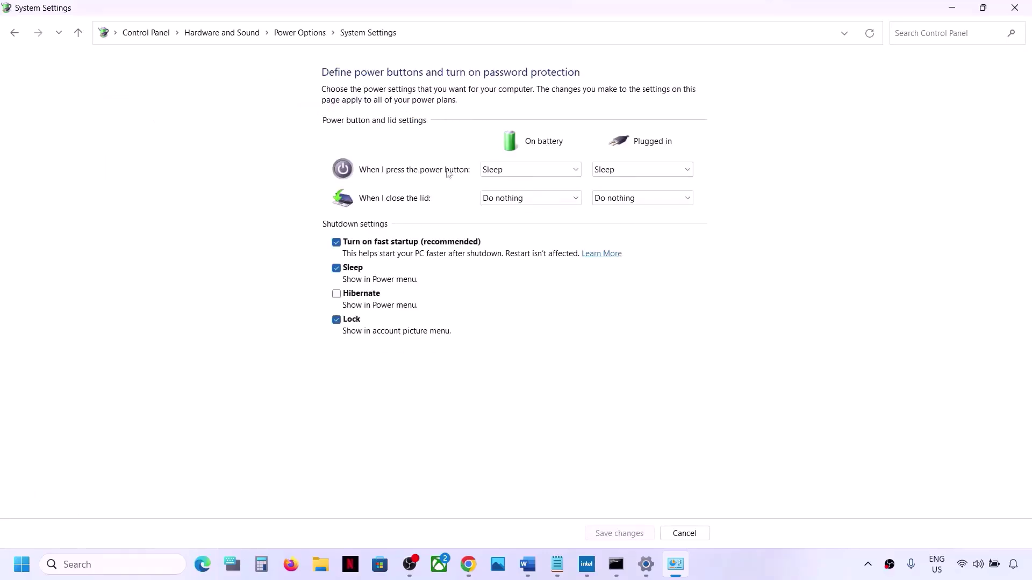
click(341, 244)
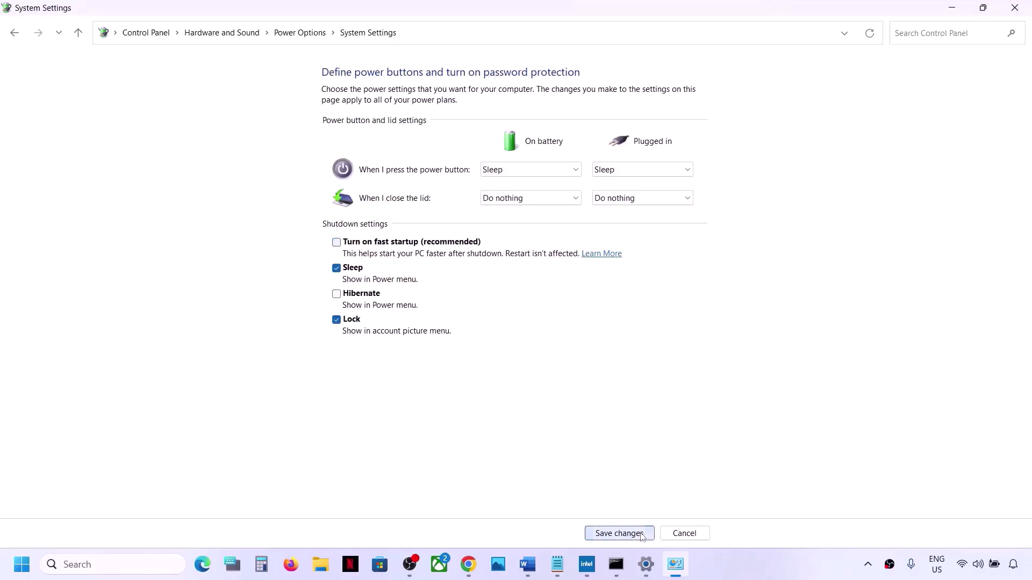
click(645, 533)
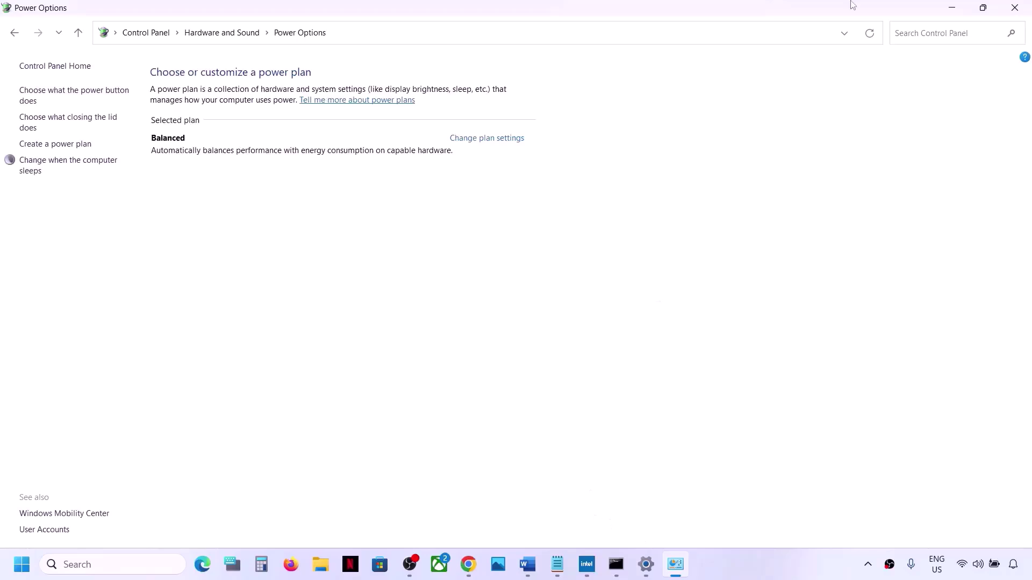
click(1006, 13)
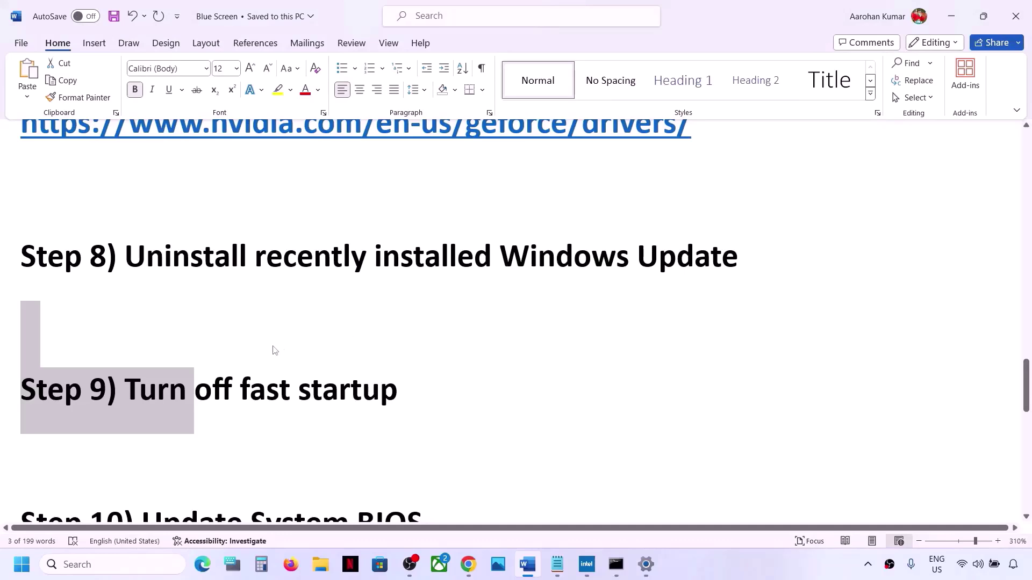
- Scroll to Step 10, select the Update System BIOS heading, and check Chrome's Intel assistant page
scroll(273, 348, down, 2)
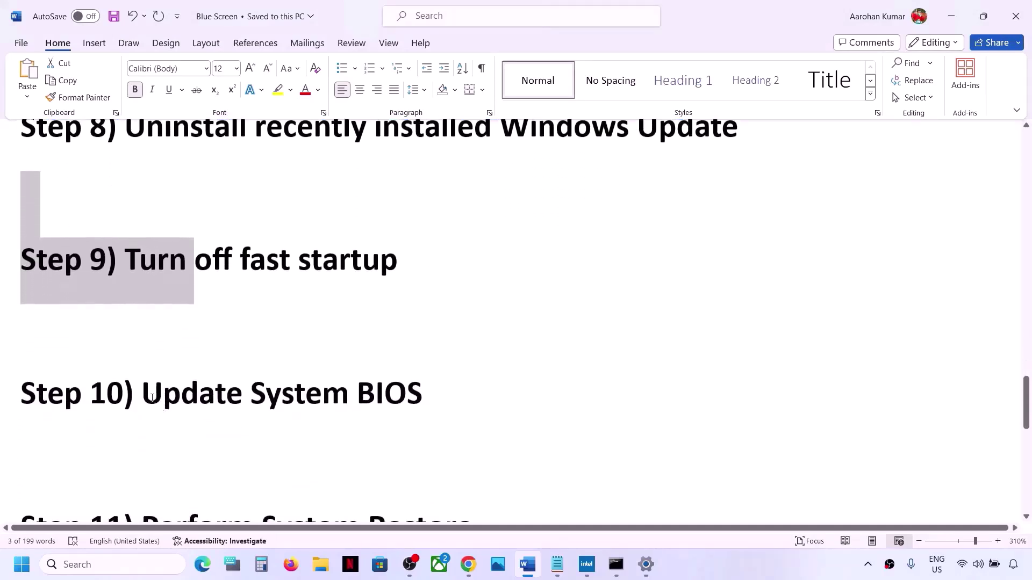
drag(142, 395, 424, 393)
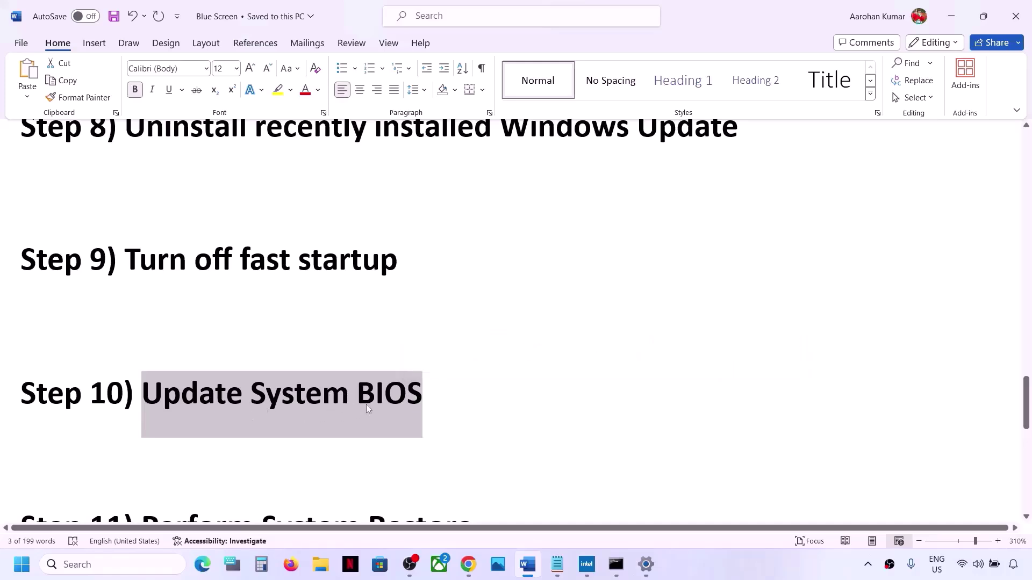
click(469, 572)
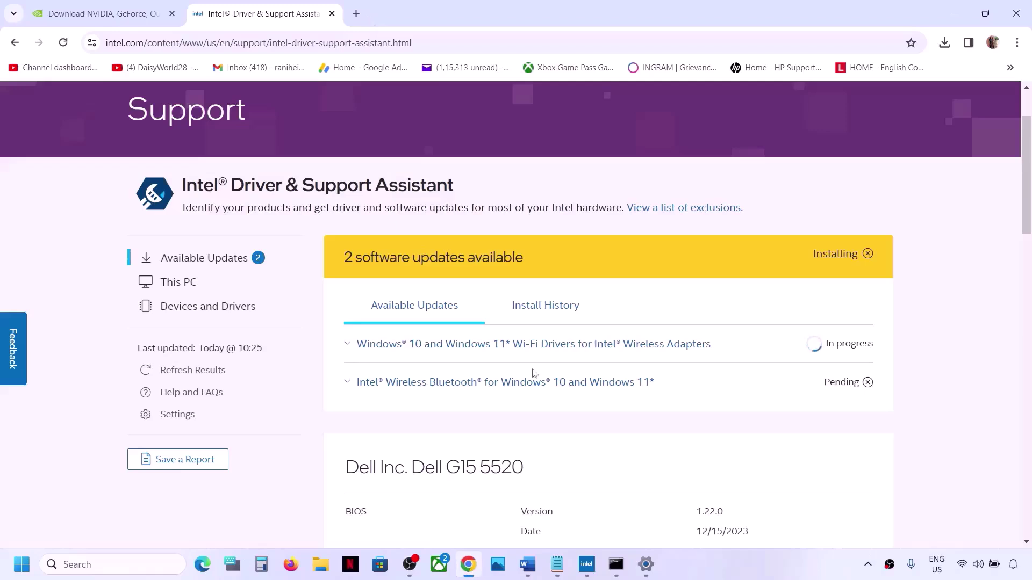
click(527, 576)
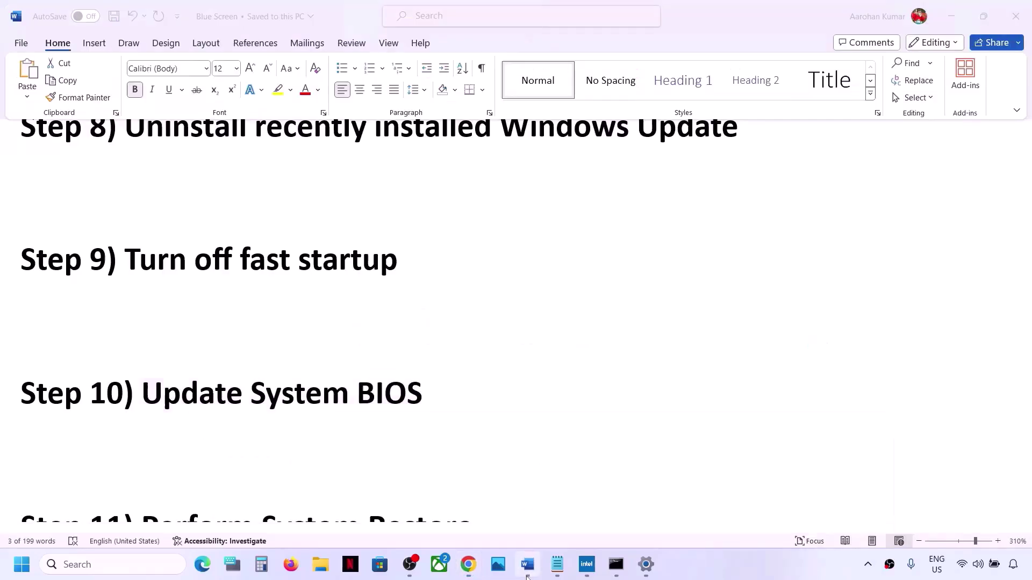
- Type 'Dell' on a new line below the Step 10 heading, then delete it
click(443, 399)
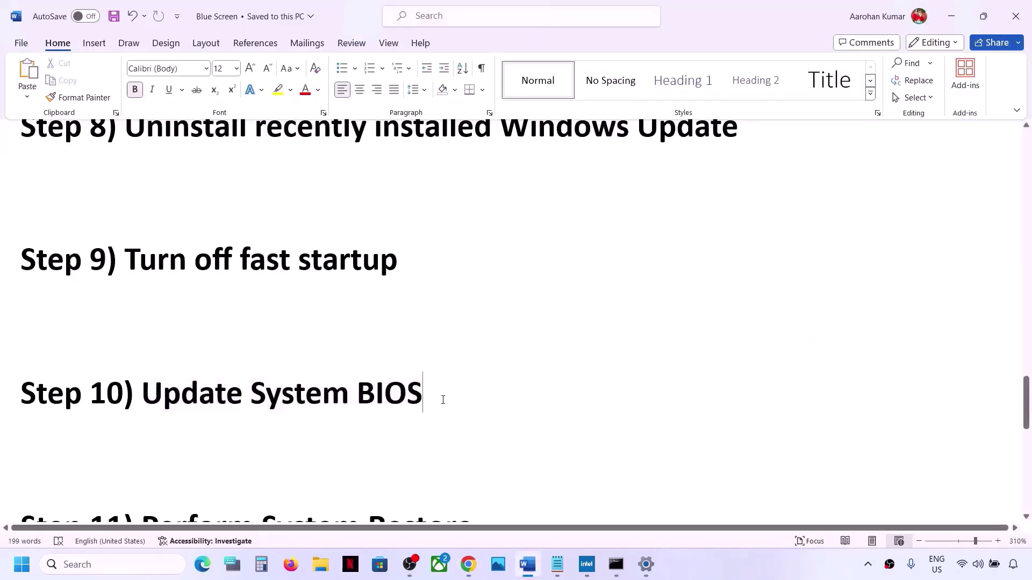
key(Return)
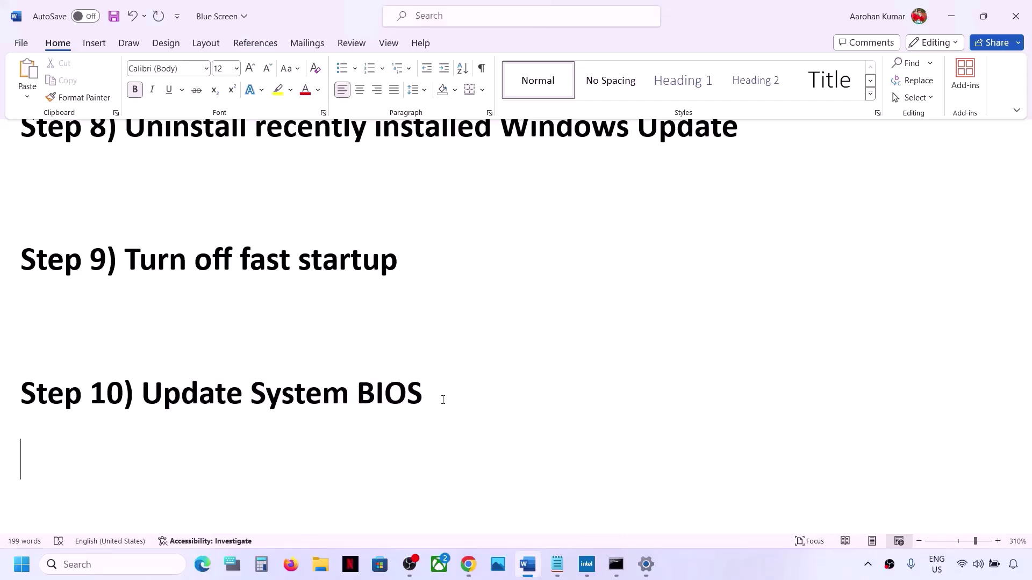
text(Dell)
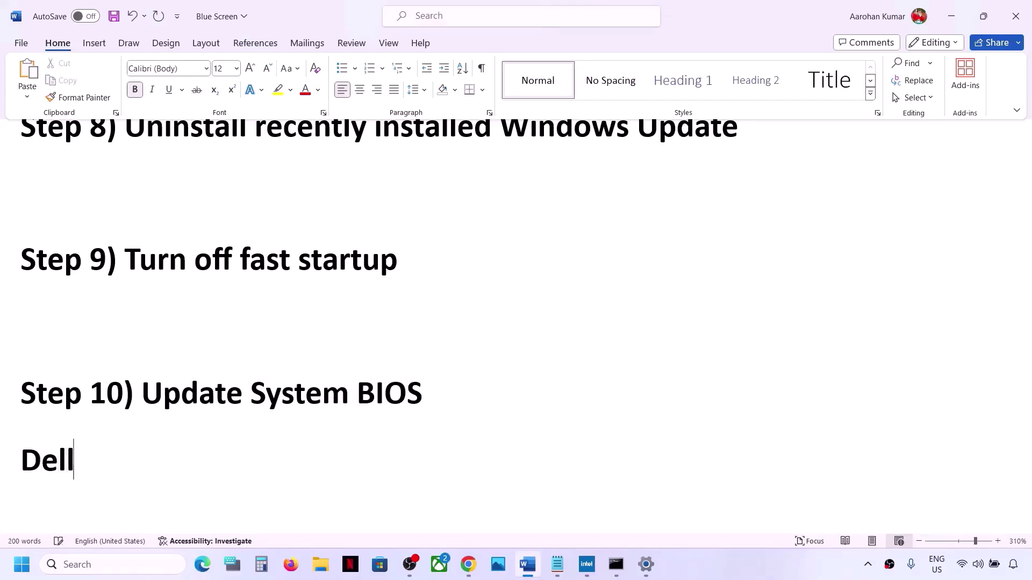
double_click(92, 462)
key(BackSpace)
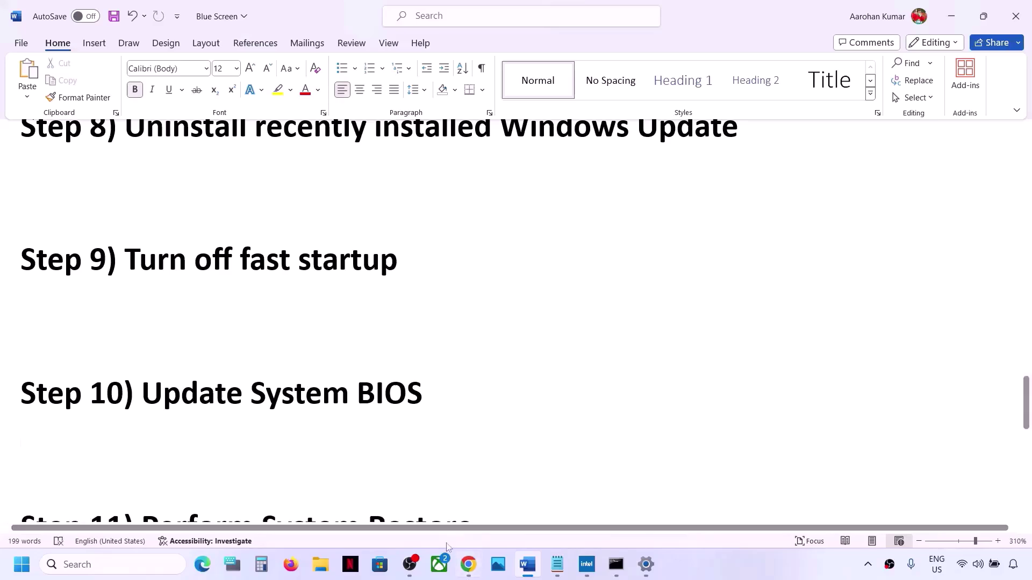
- Search Google for 'Dell' in a new Chrome tab and open the Drivers & Downloads result
mouse_move(462, 562)
click(485, 499)
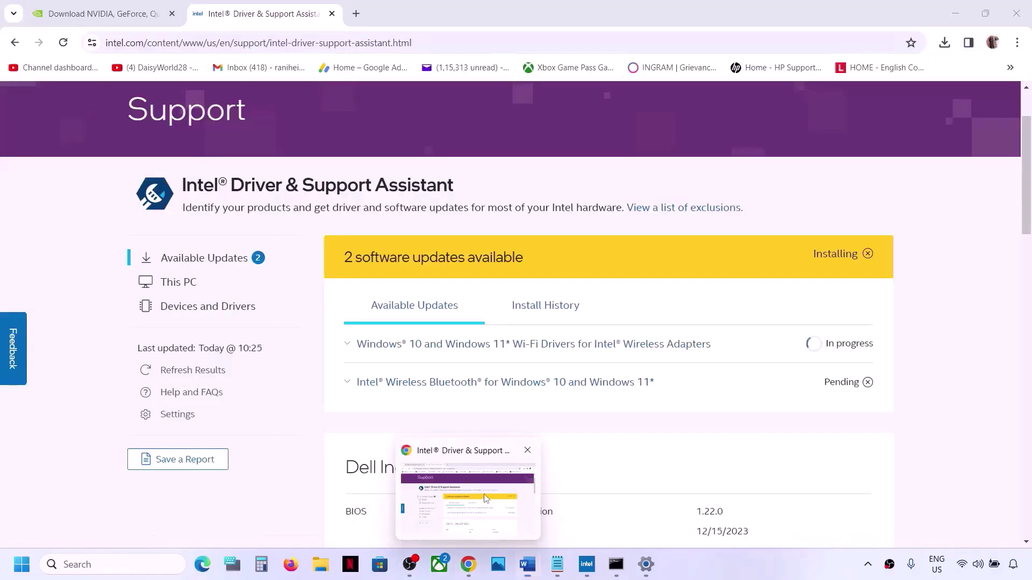
click(357, 15)
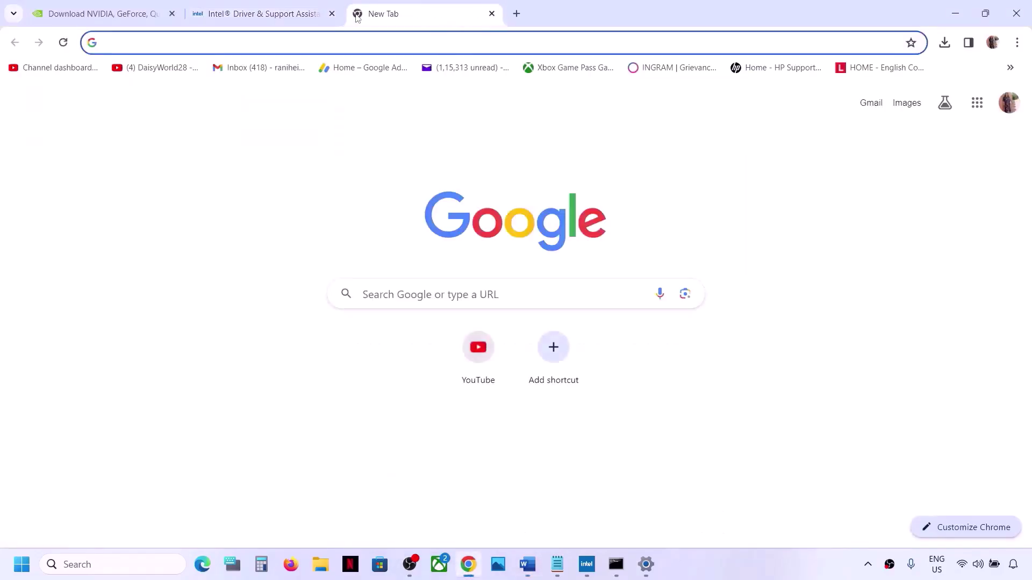
text(Dell)
key(Return)
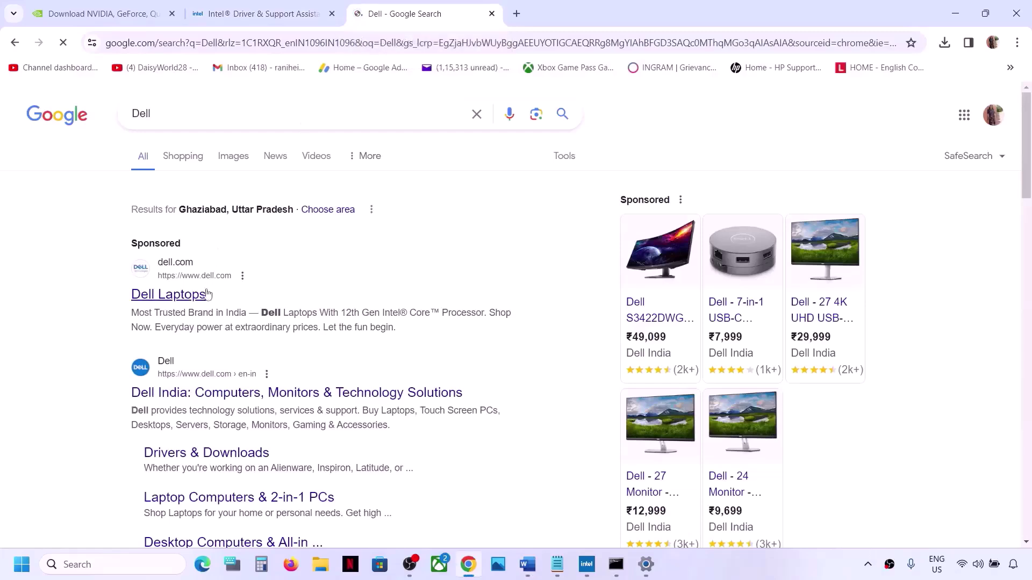
click(199, 452)
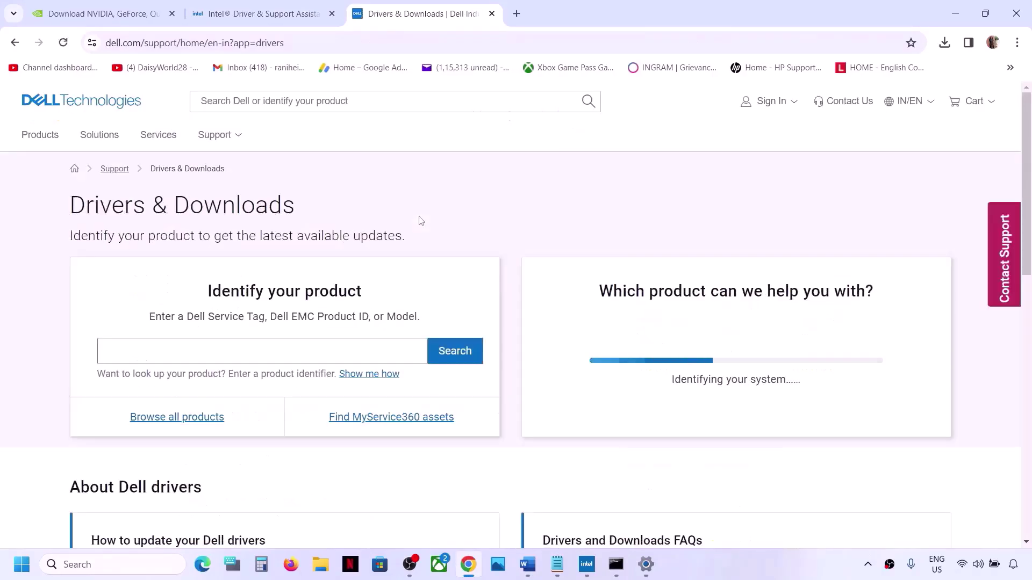
scroll(453, 261, down, 2)
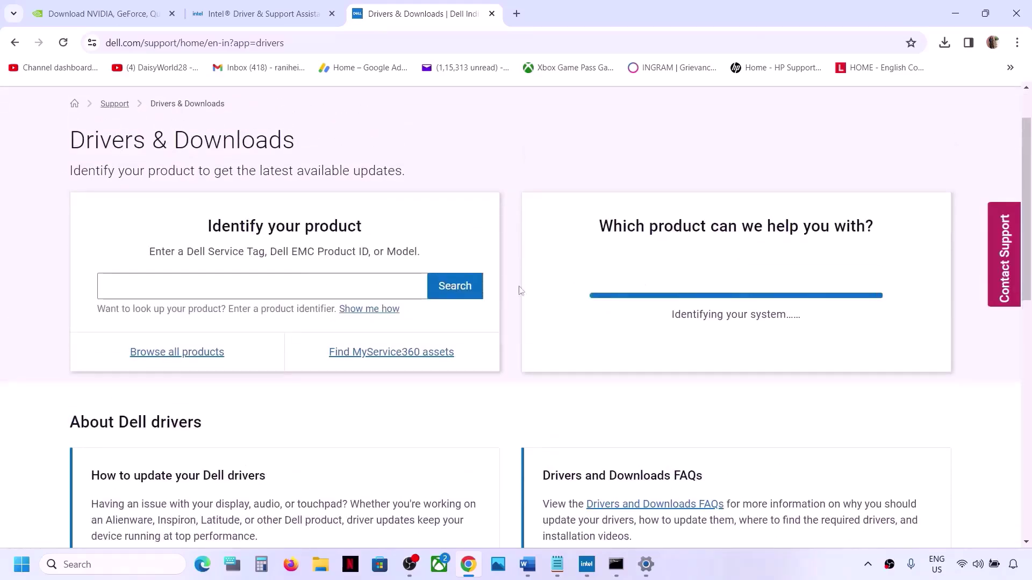
- Browse Computers > Laptops > G Series and open the Dell G15 5511 support page
click(185, 357)
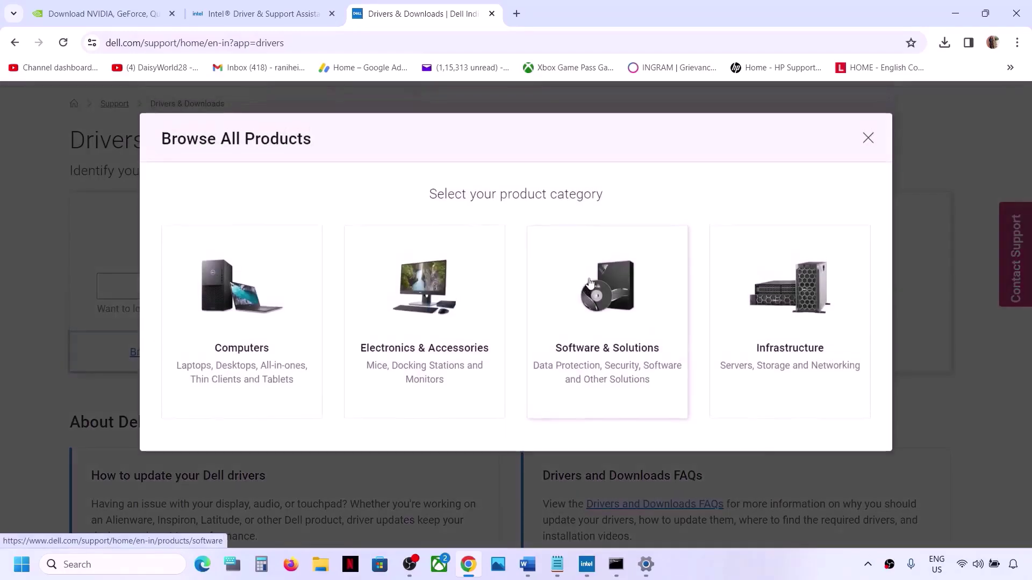
click(223, 318)
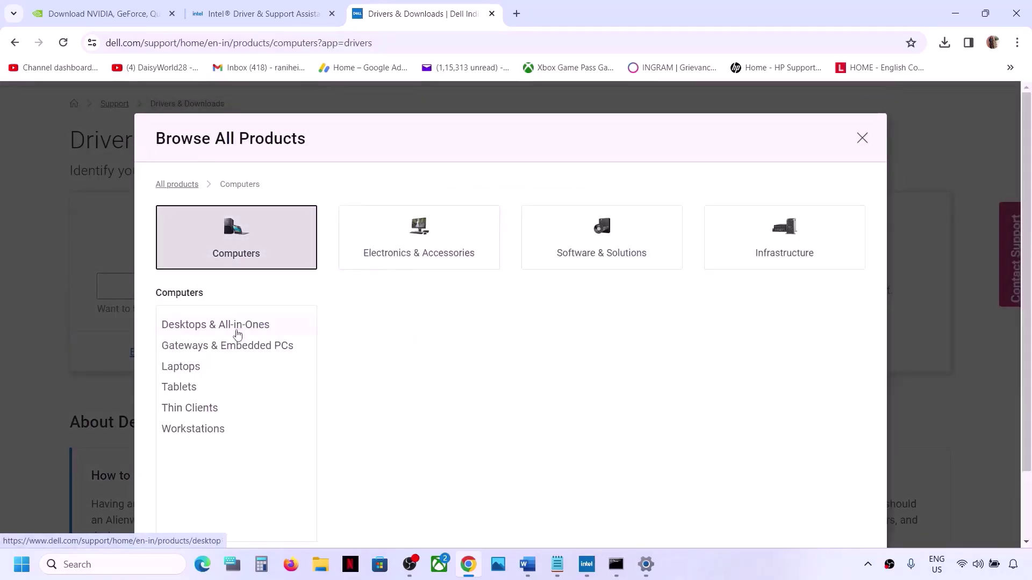
click(191, 370)
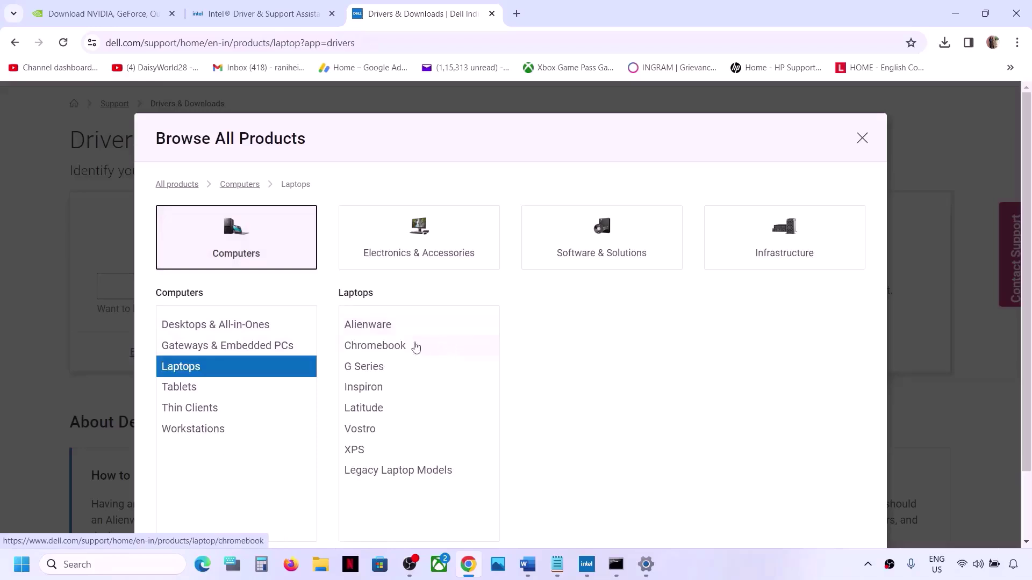
click(382, 371)
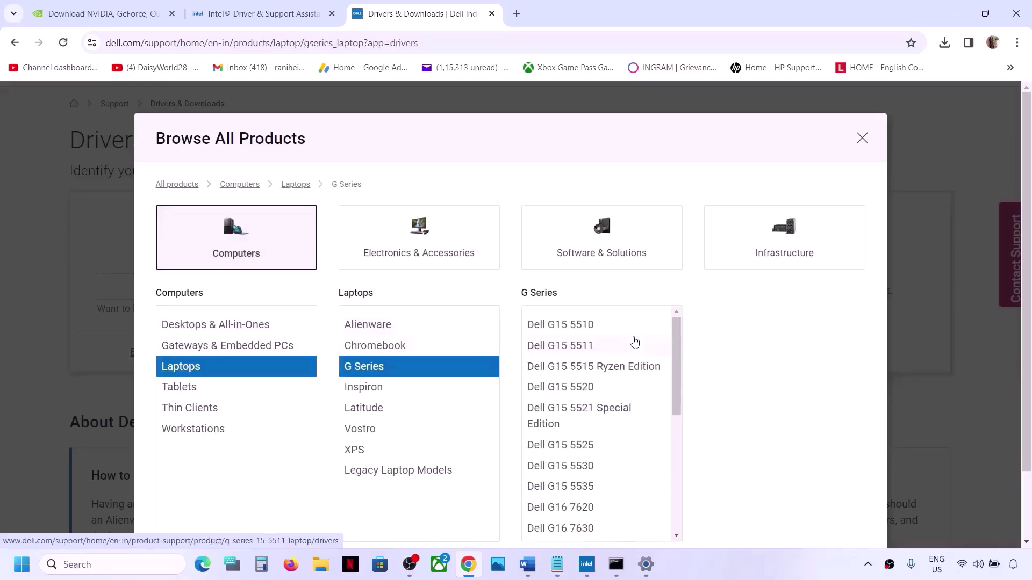
click(599, 353)
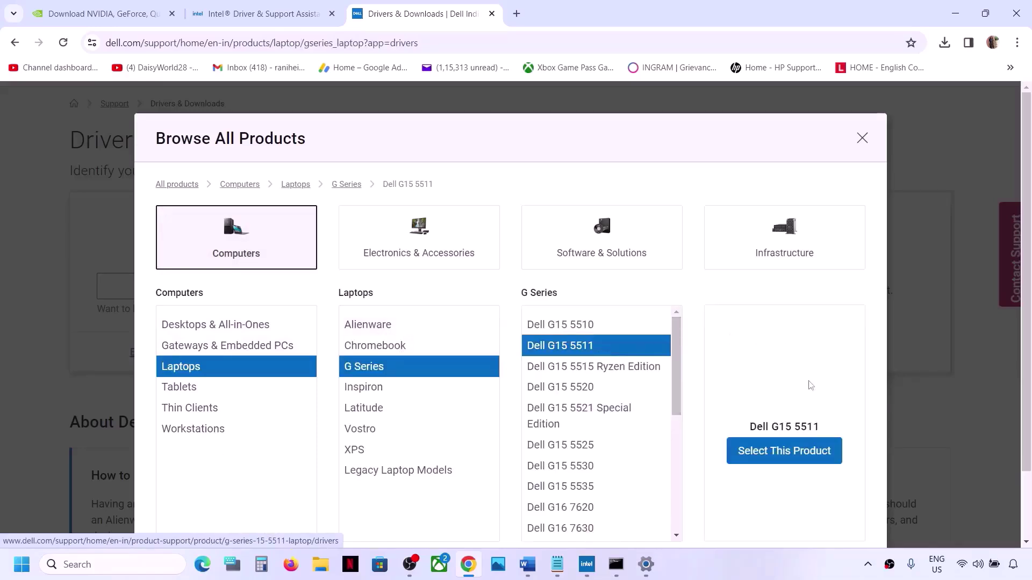
click(797, 451)
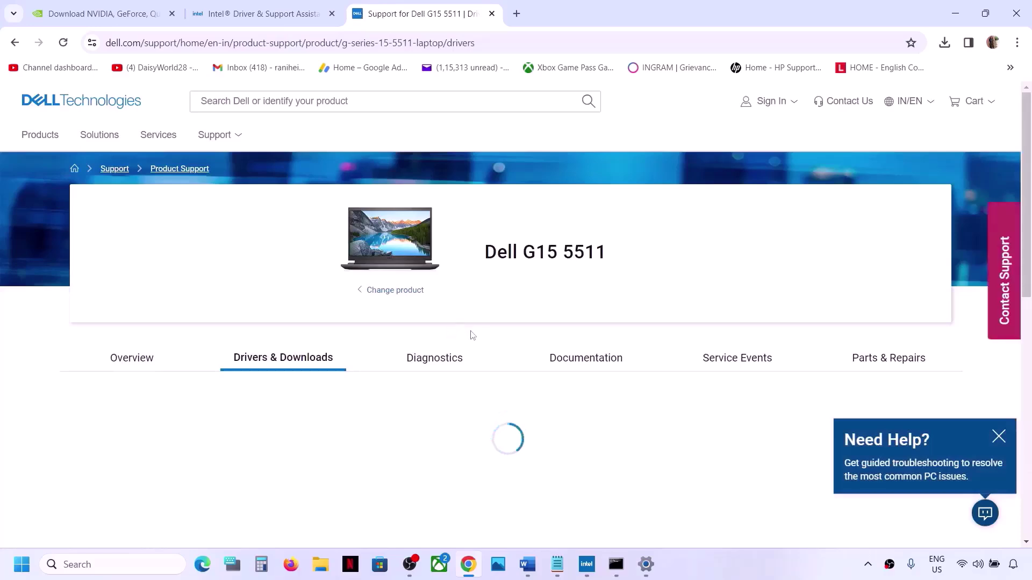
- Show all drivers and downloads, filtered to the System BIOS download type only
scroll(471, 337, down, 3)
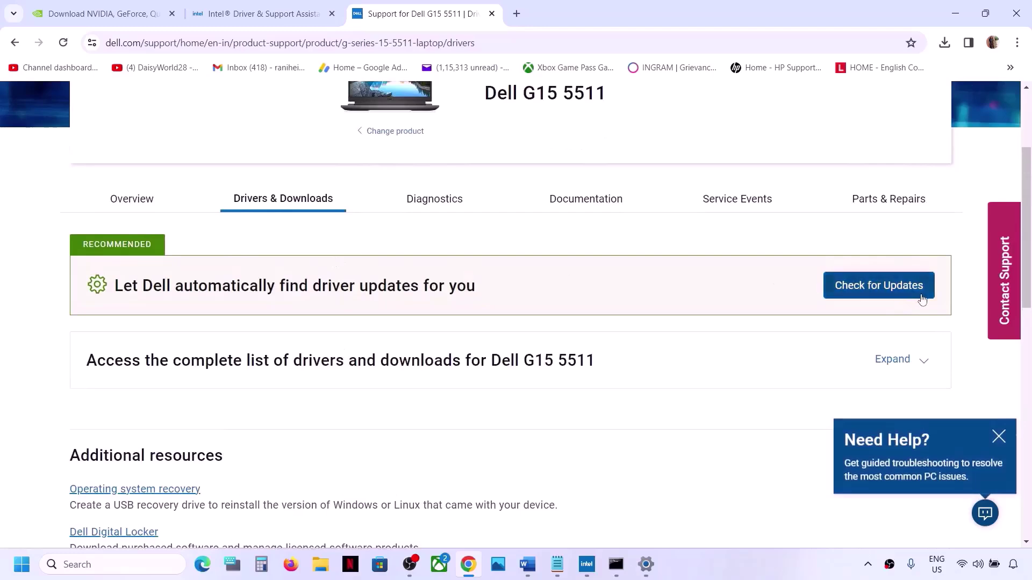
click(920, 370)
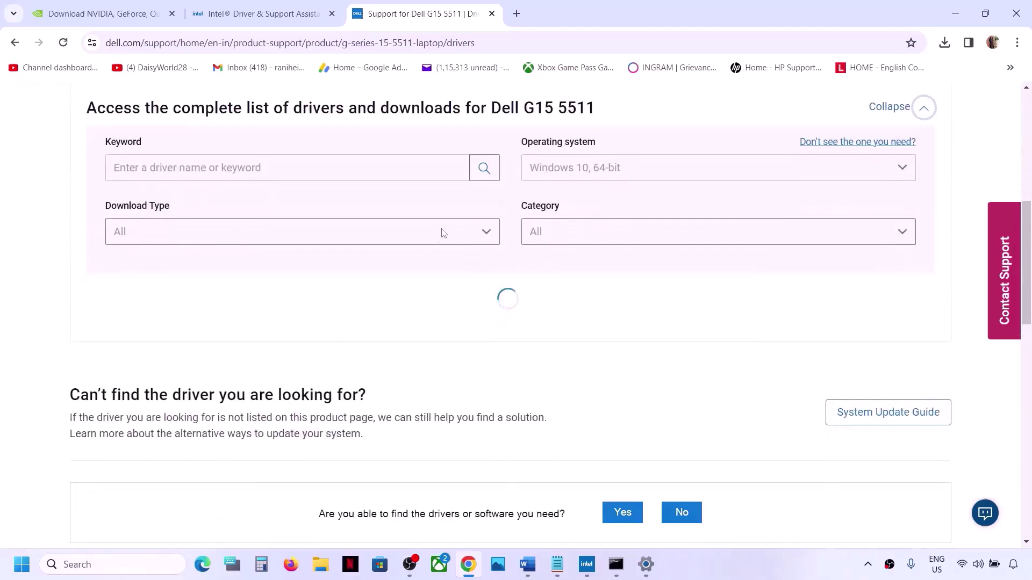
scroll(314, 301, down, 2)
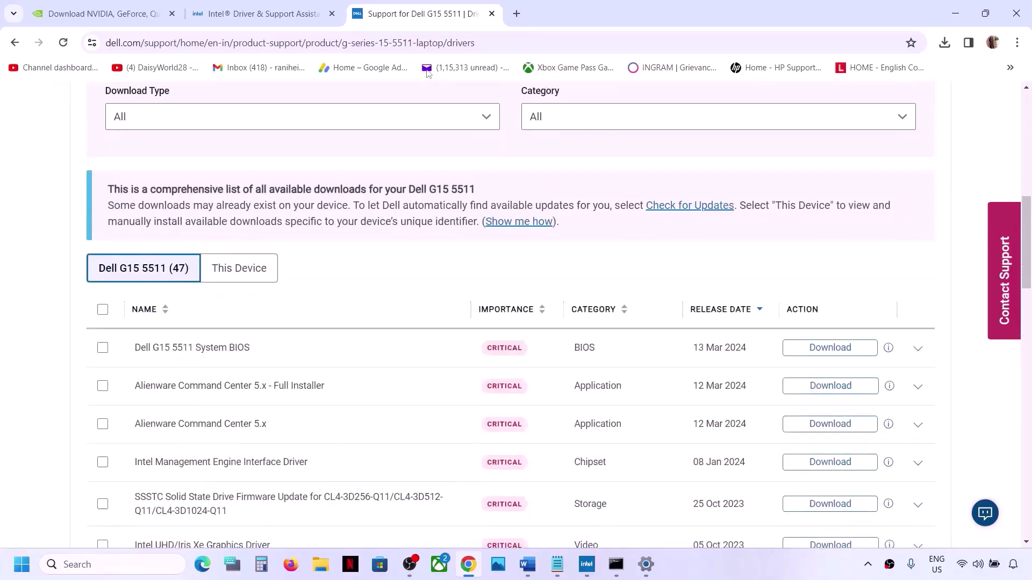
click(410, 121)
click(119, 236)
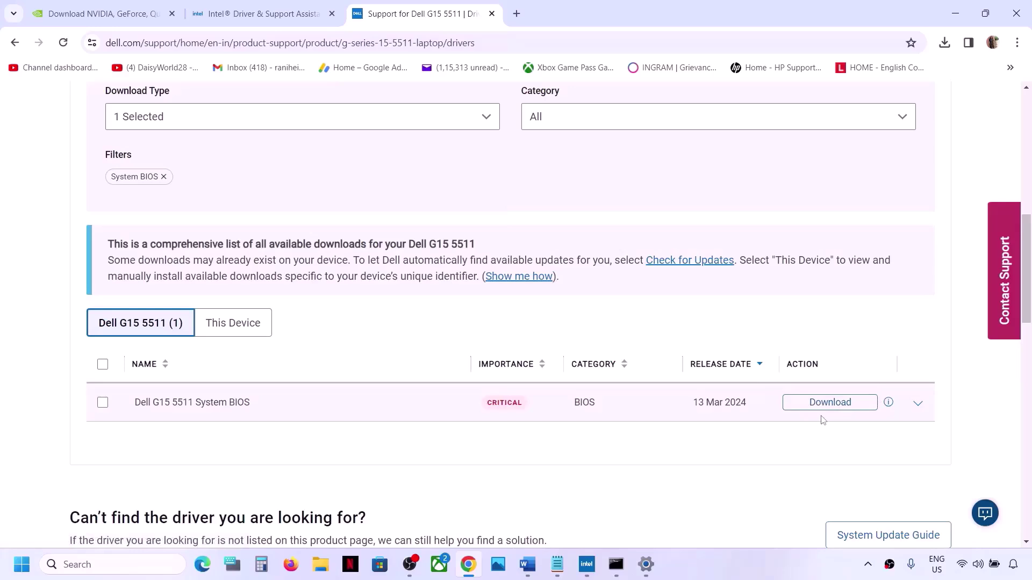
- Check the laptop's battery charge level, then return to the Word checklist
click(994, 569)
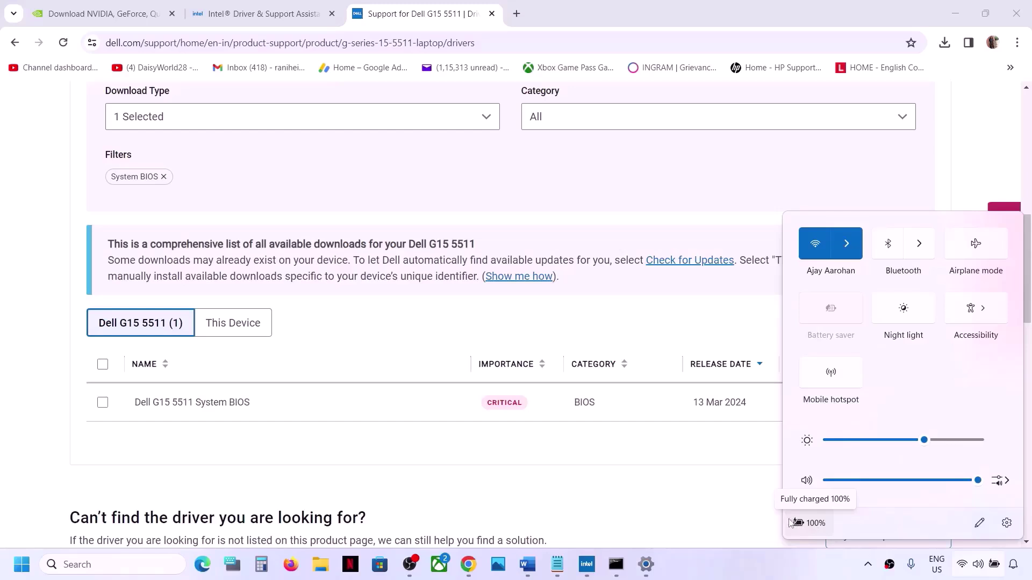
mouse_move(527, 565)
click(527, 519)
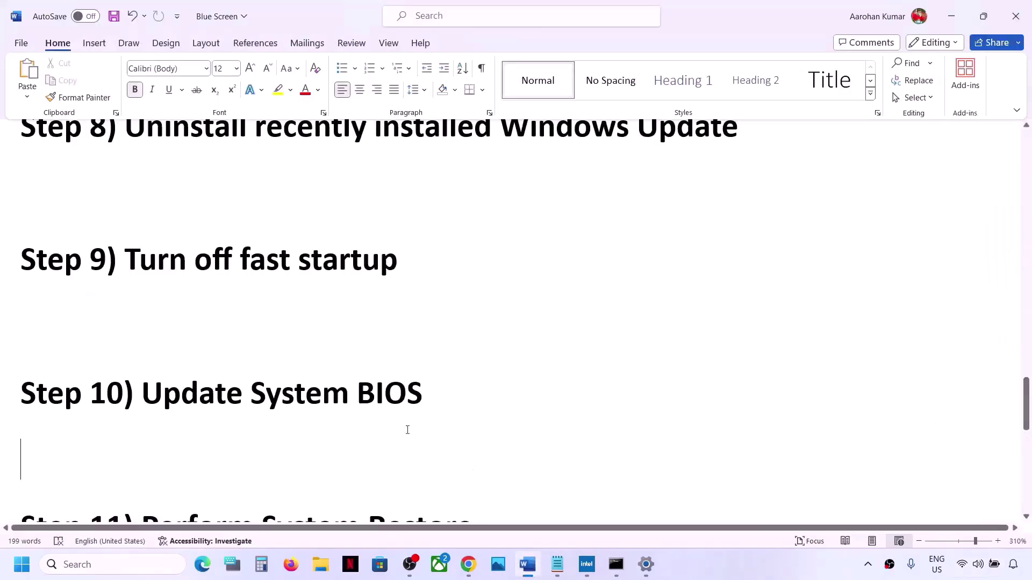
- Select the 'Perform System Restore' heading of Step 11 in the checklist
scroll(341, 418, down, 4)
scroll(341, 417, up, 2)
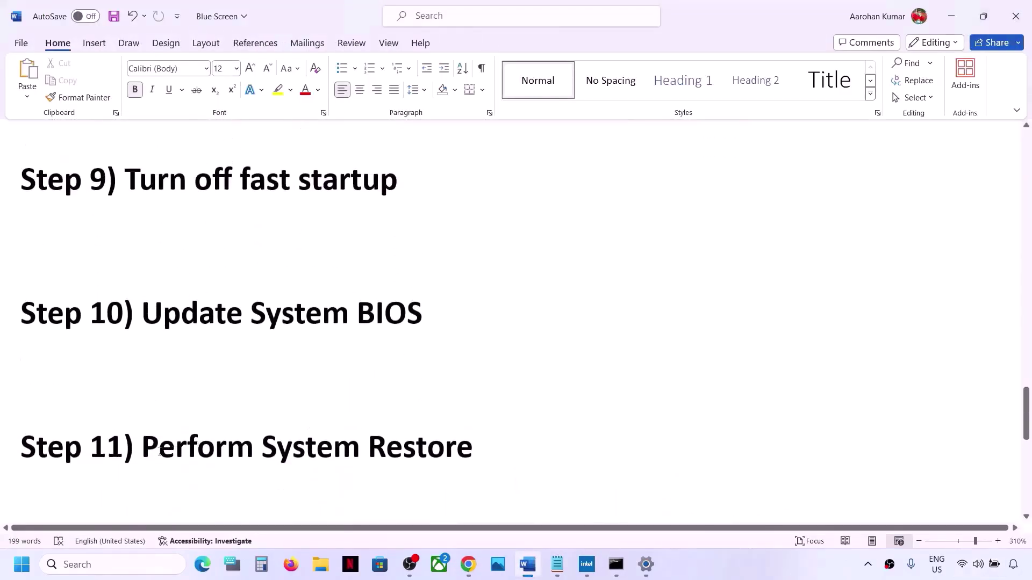
drag(150, 449, 308, 443)
key(ctrl+c)
click(471, 451)
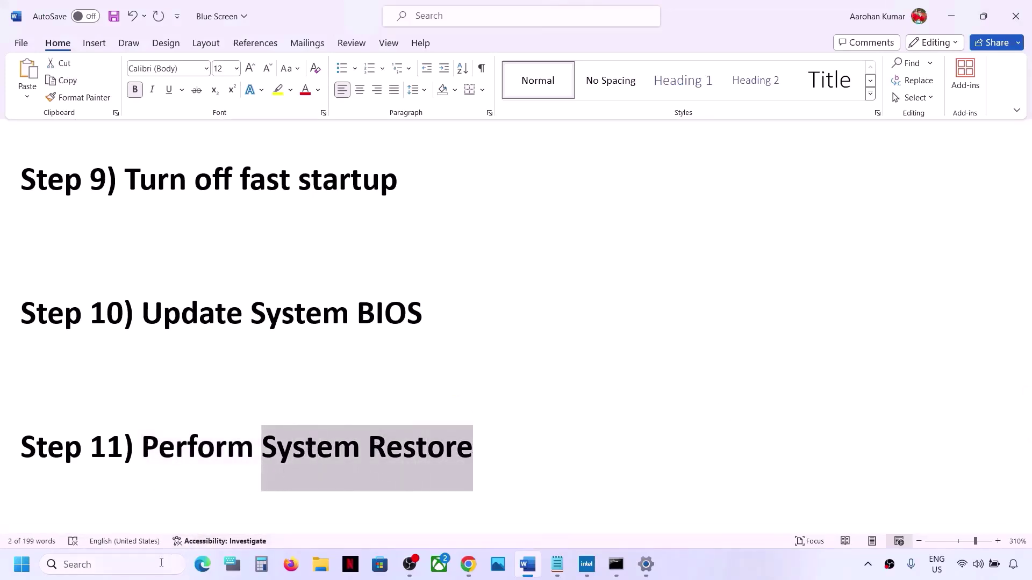
- Search Windows for System Restore and open Create a restore point
click(145, 570)
key(ctrl+v)
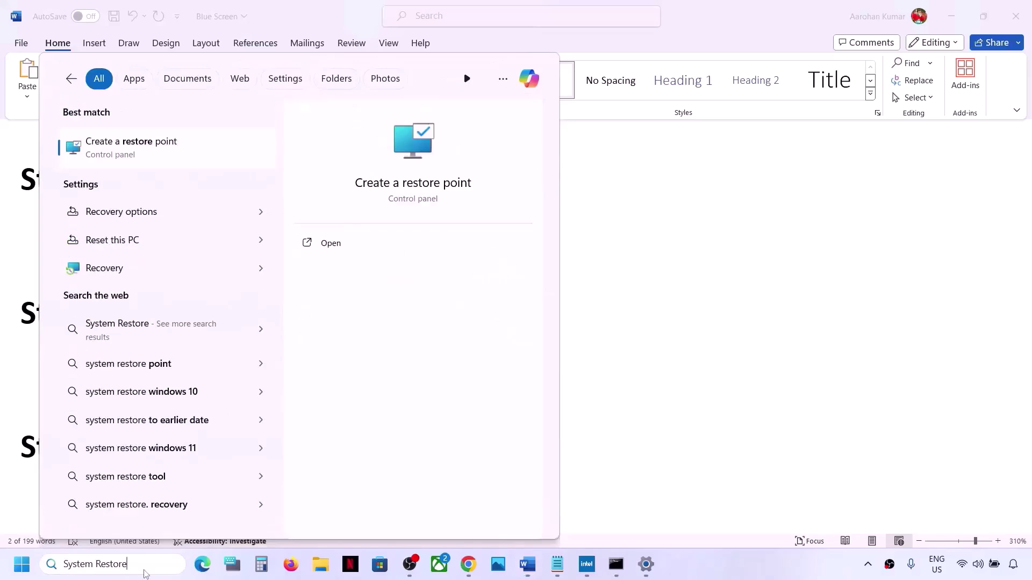
click(164, 154)
- Run System Restore up to confirming the 3/12/2024 Language Pack Removal point, then cancel
drag(313, 115, 618, 174)
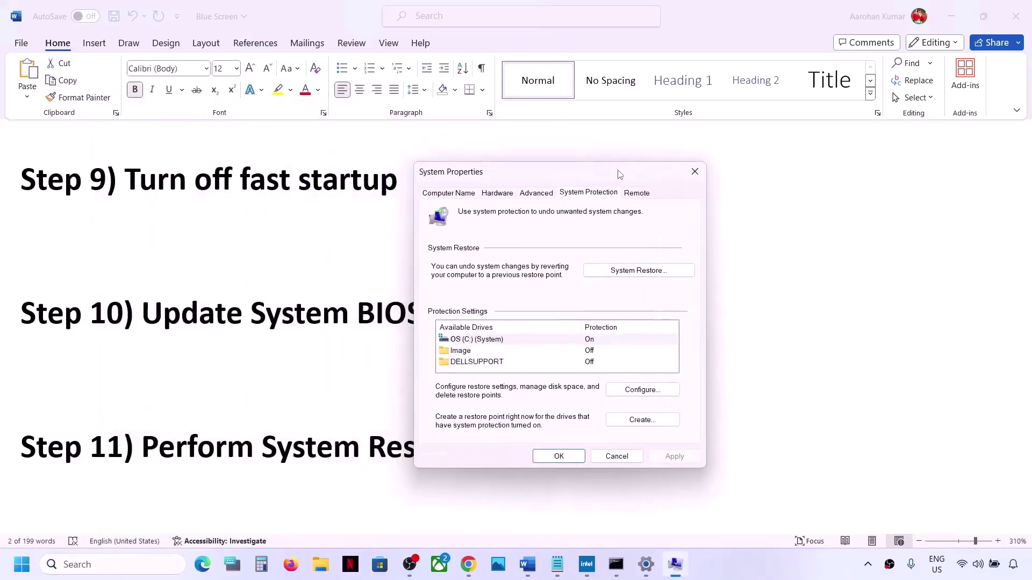
click(627, 271)
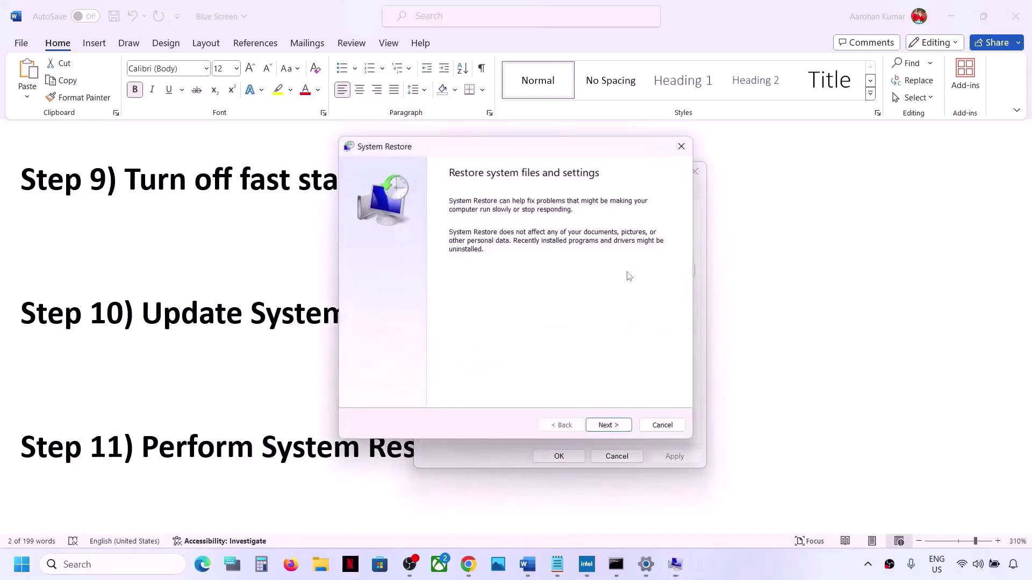
click(607, 425)
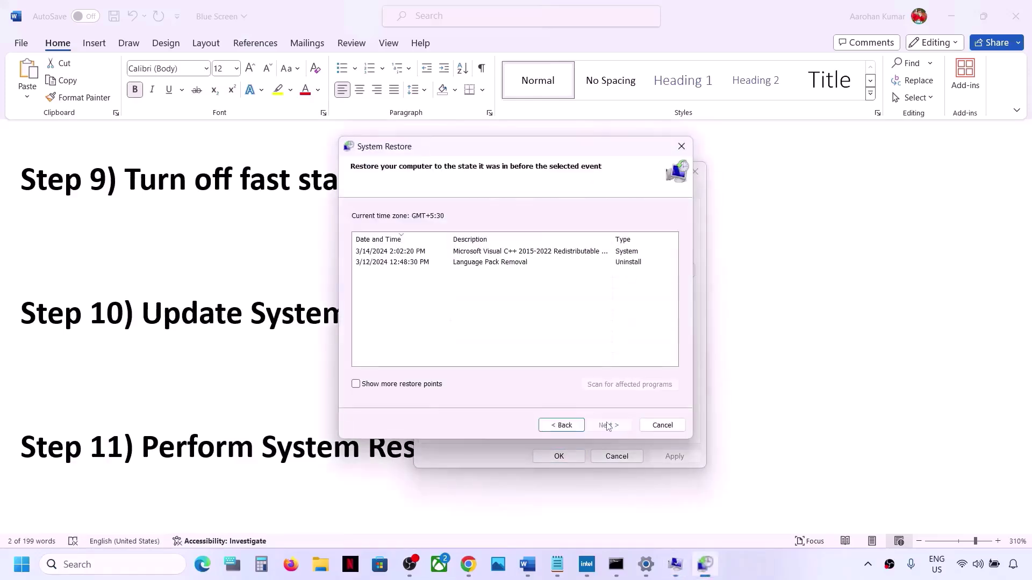
click(563, 426)
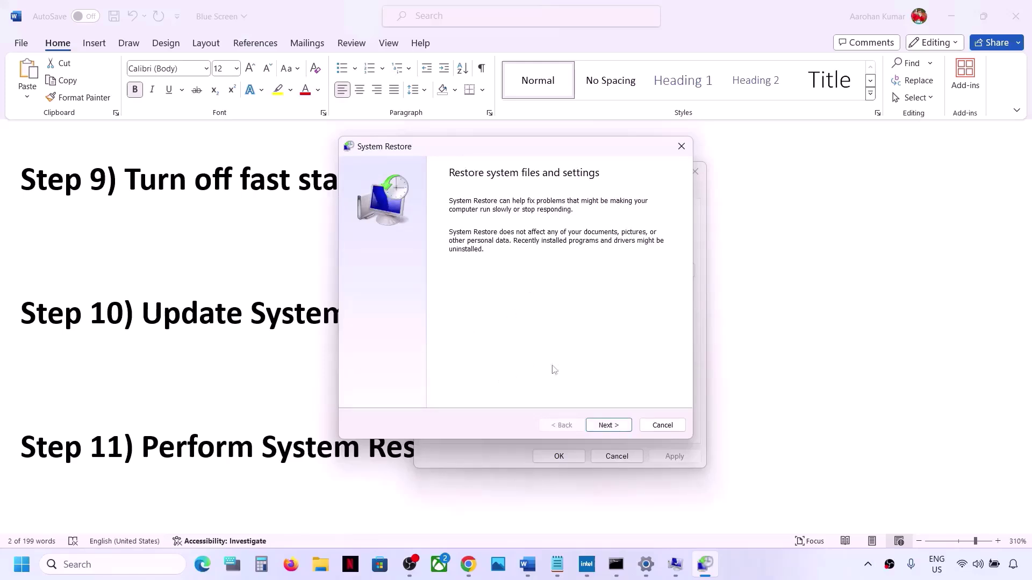
click(606, 425)
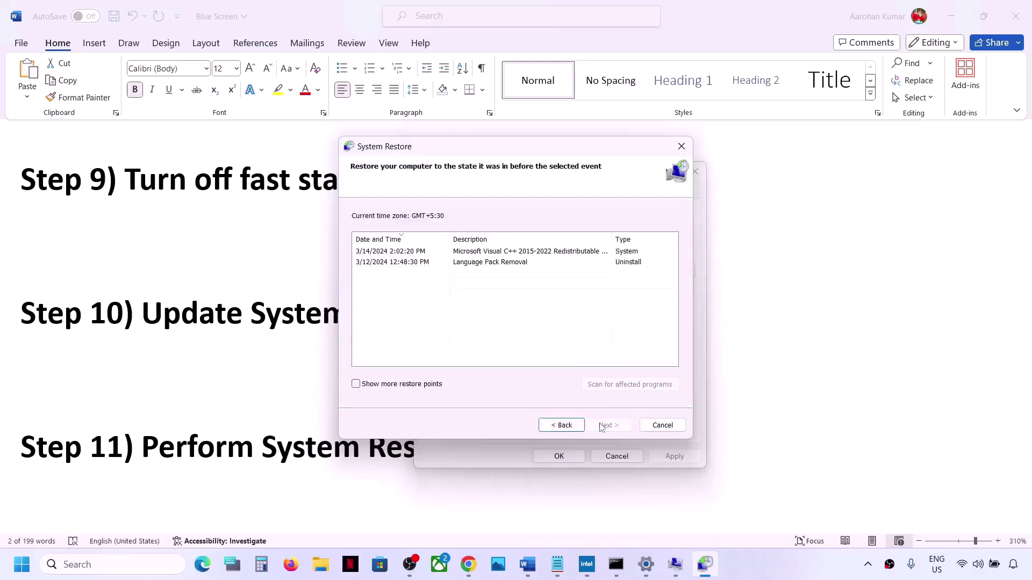
click(407, 266)
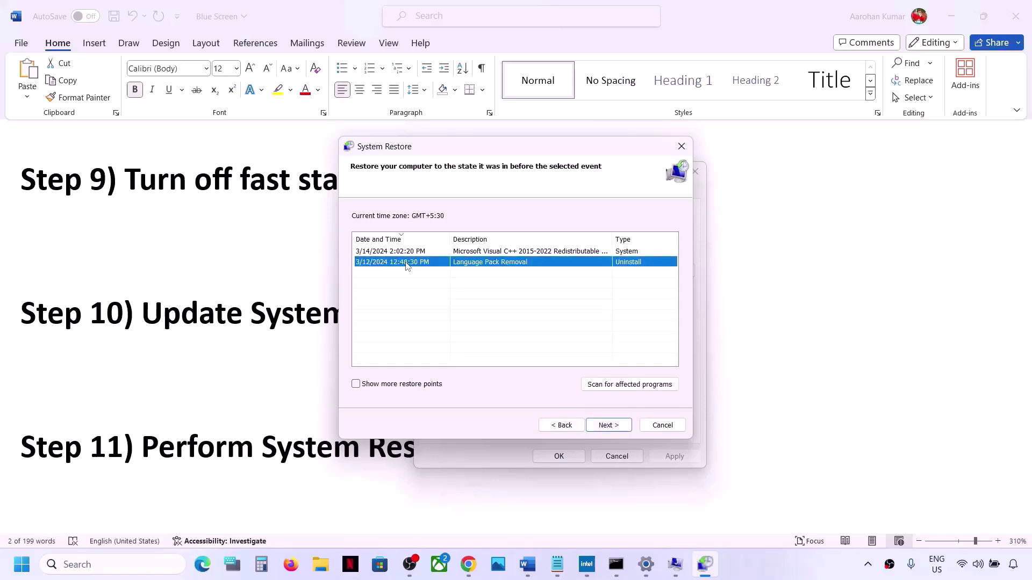
click(619, 428)
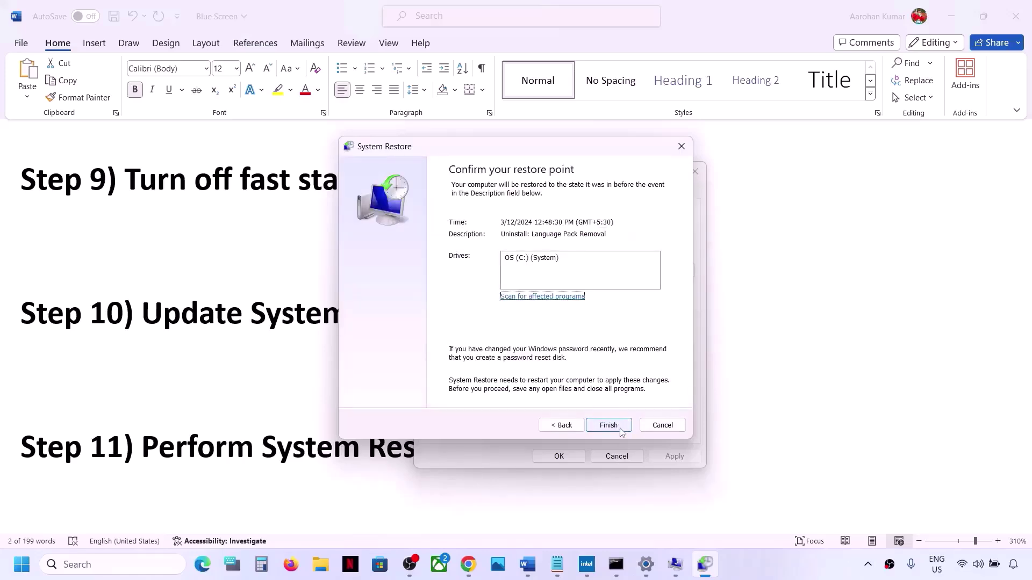
click(662, 425)
- Close System Properties and highlight the Step 12 heading in the checklist
click(698, 177)
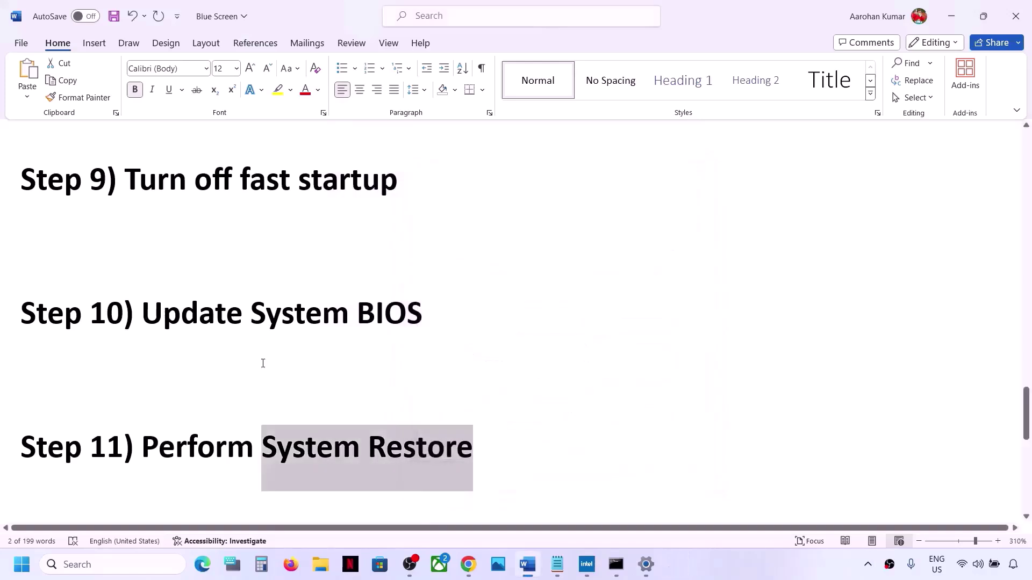
scroll(263, 363, down, 3)
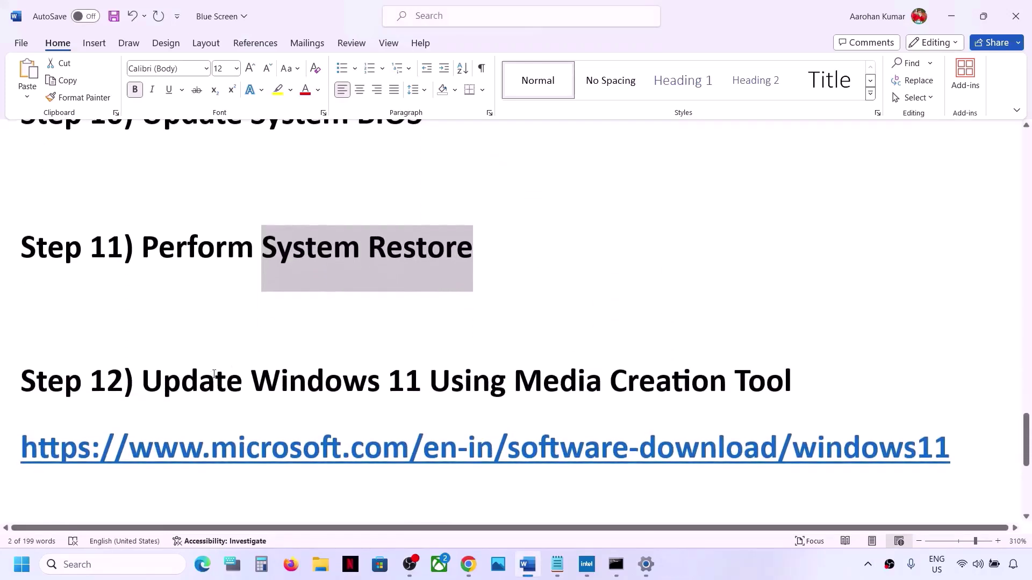
drag(151, 384, 818, 373)
- Download and run the Media Creation Tool, accepting the license and recommended edition
ctrl+click(483, 448)
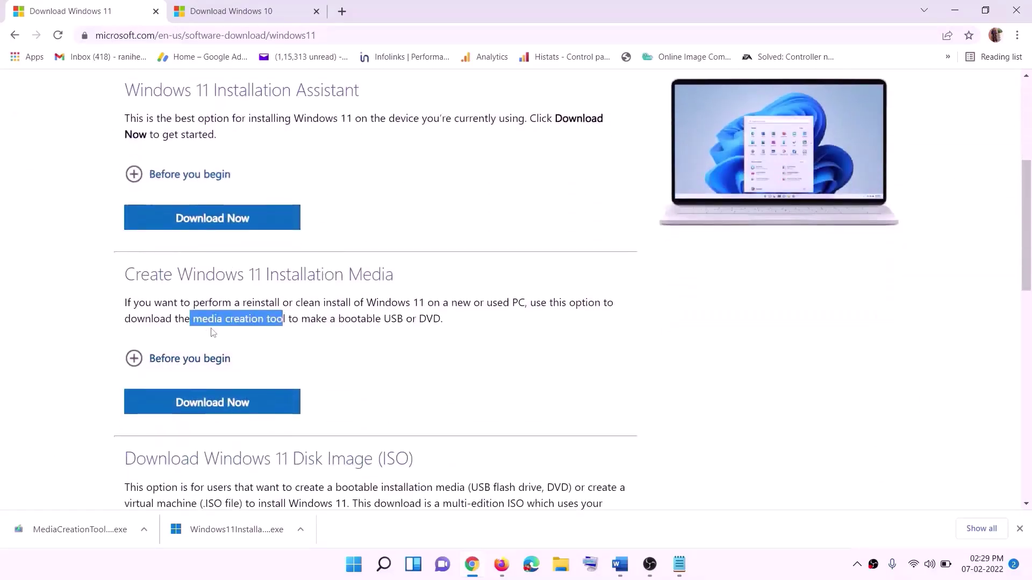
drag(193, 319, 298, 319)
click(207, 407)
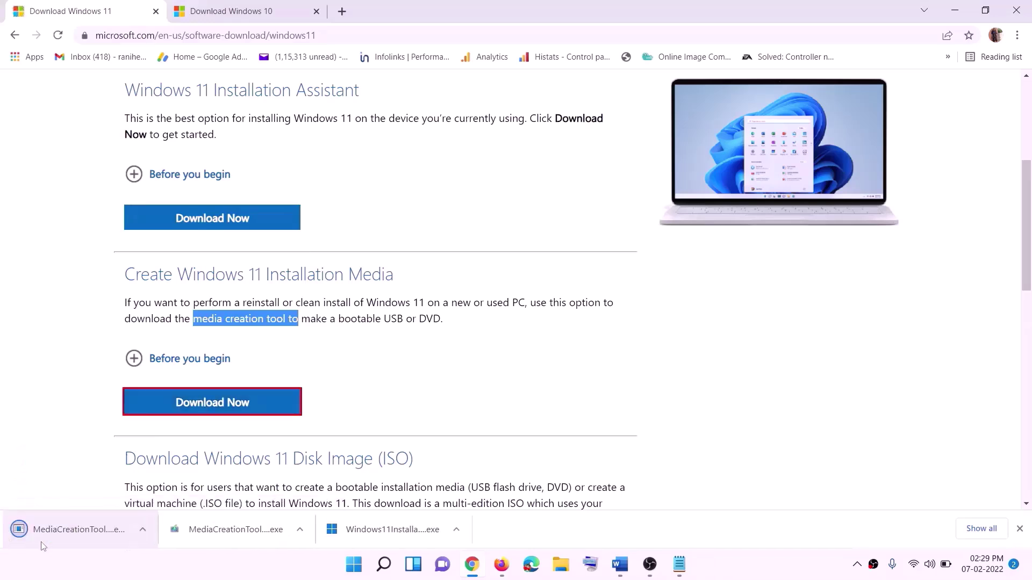
click(74, 532)
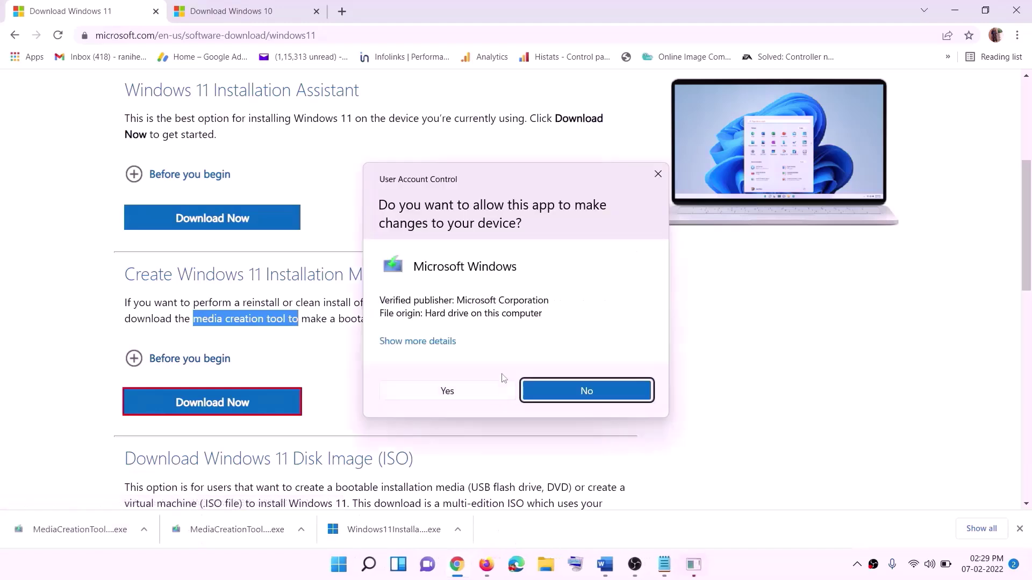
click(457, 397)
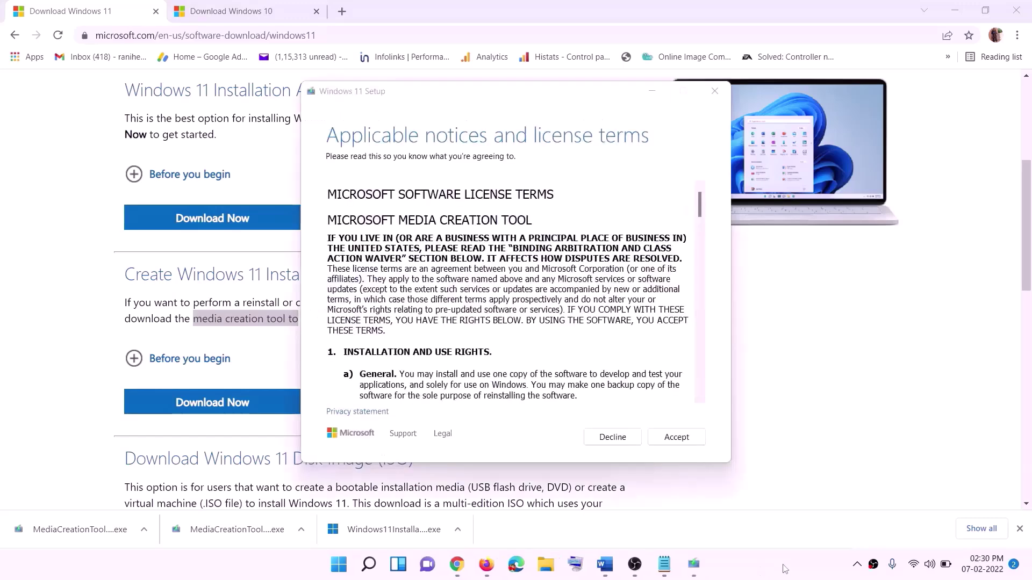
click(672, 437)
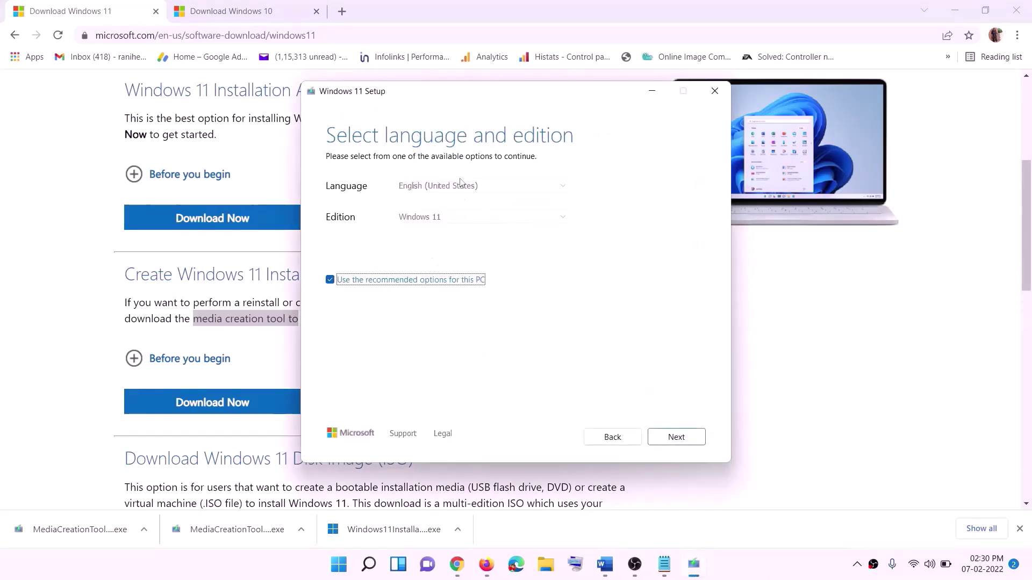
click(669, 437)
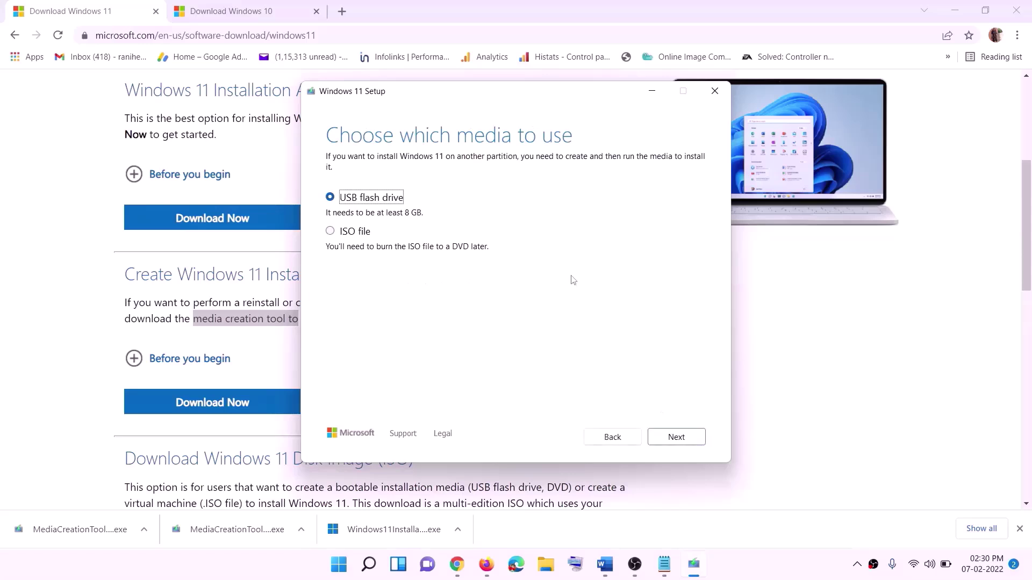
- Choose the ISO file option and save it to the Desktop named Windows
click(341, 235)
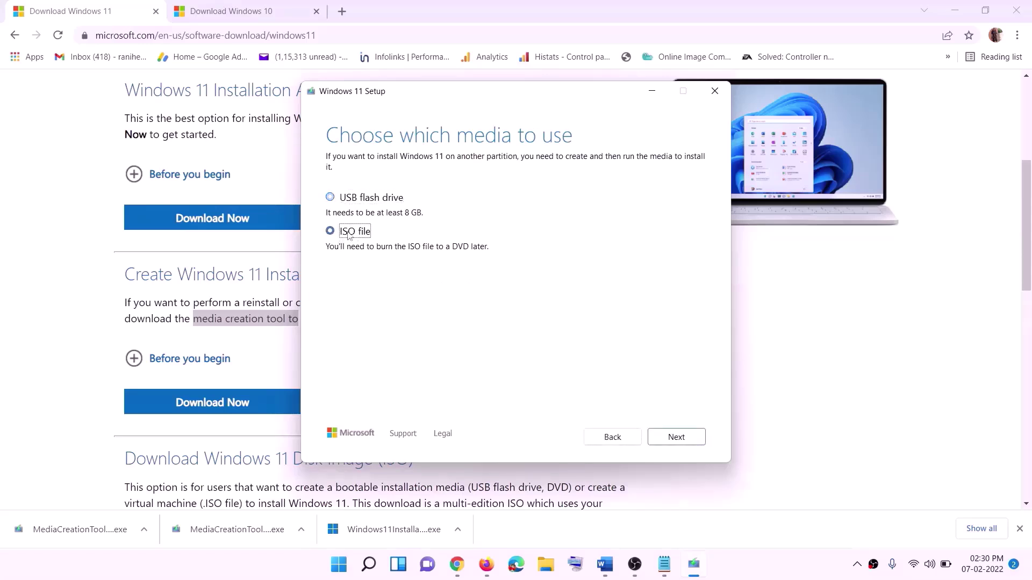
click(681, 437)
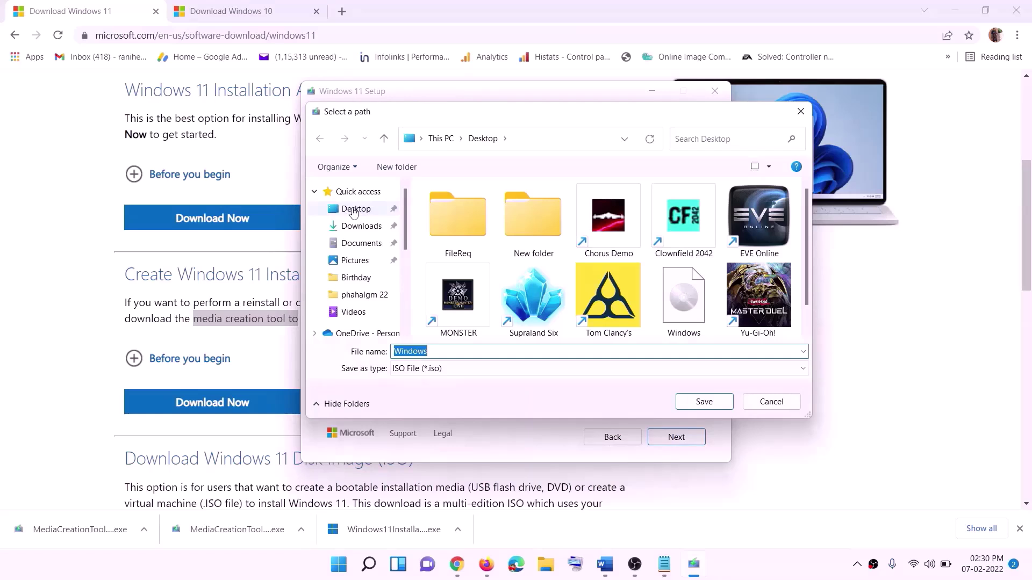
click(332, 214)
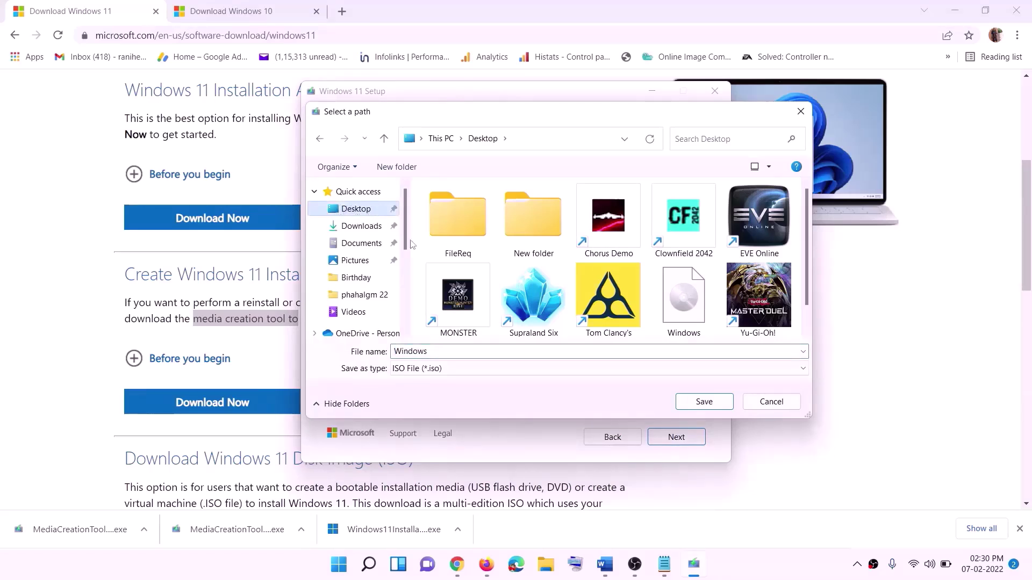
click(704, 402)
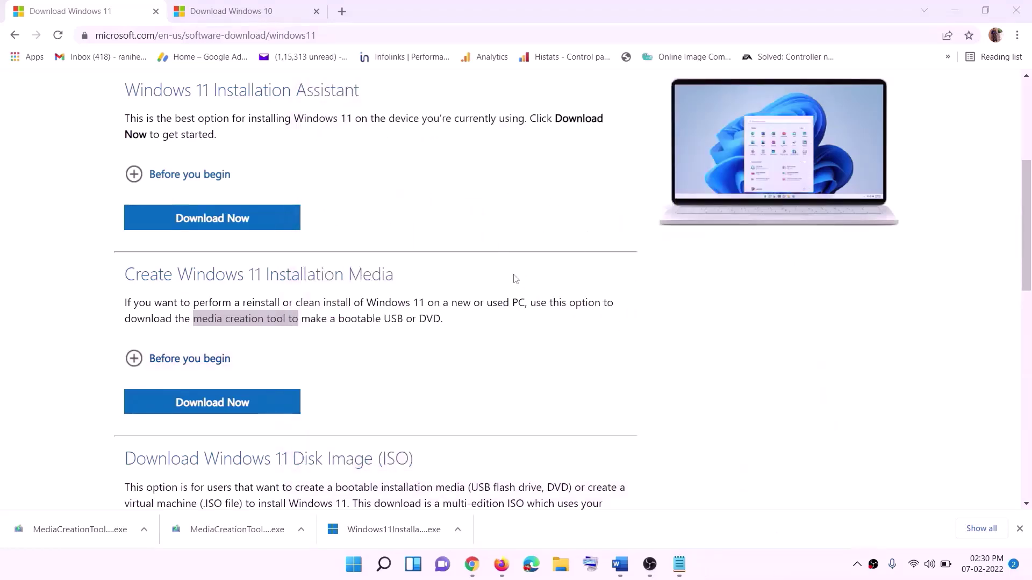
- Show the desktop and mount the Windows disc image
key(super+d)
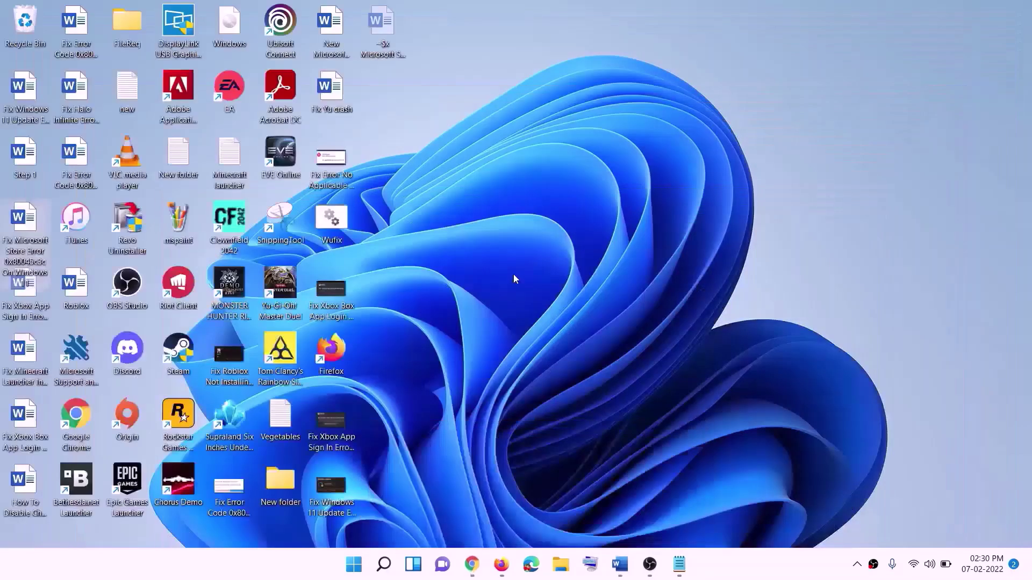
drag(237, 27, 408, 311)
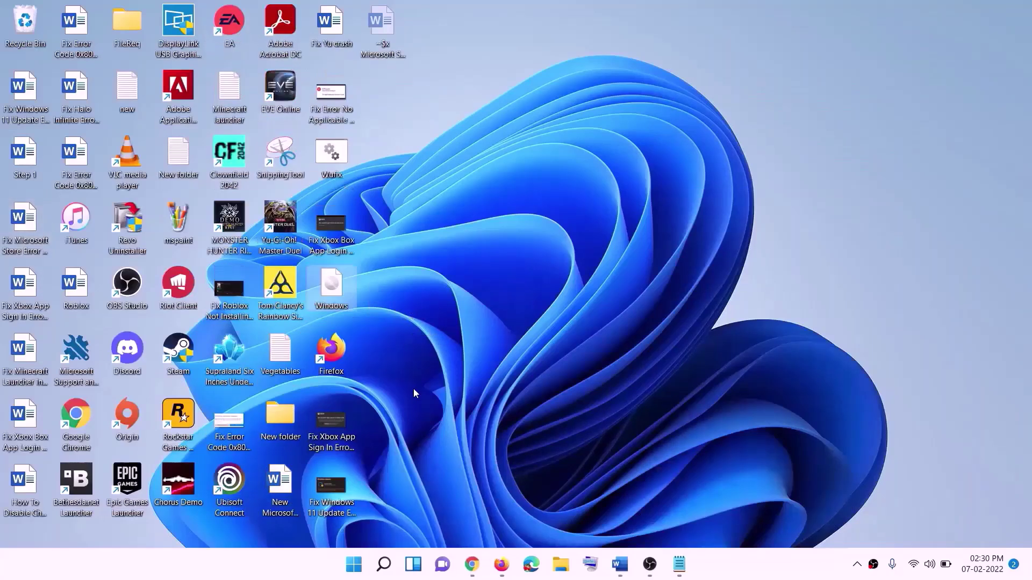
double_click(332, 289)
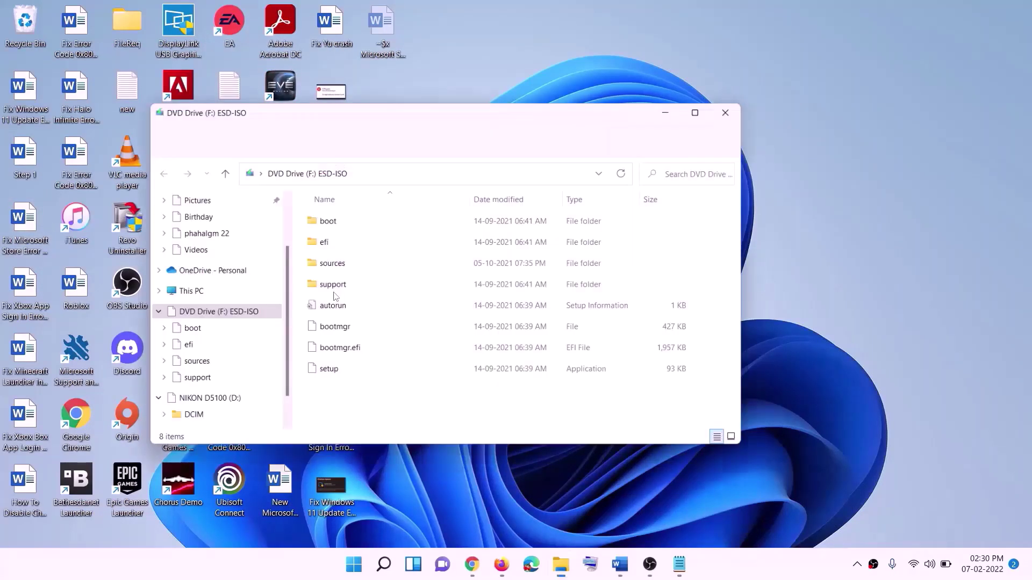
- Launch setup from the mounted disc, approve it, and continue so it checks for updates
click(328, 378)
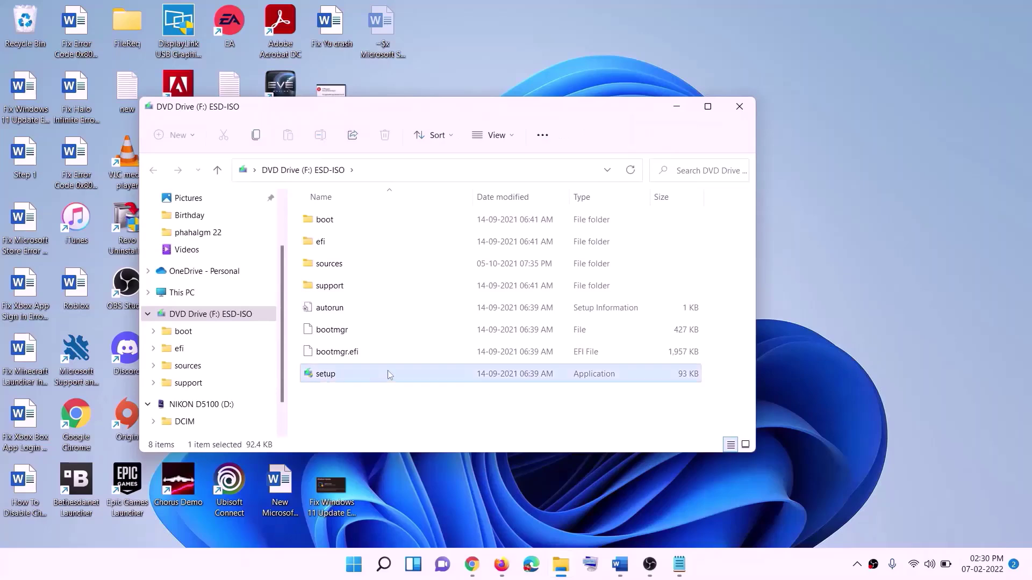
double_click(353, 376)
click(414, 422)
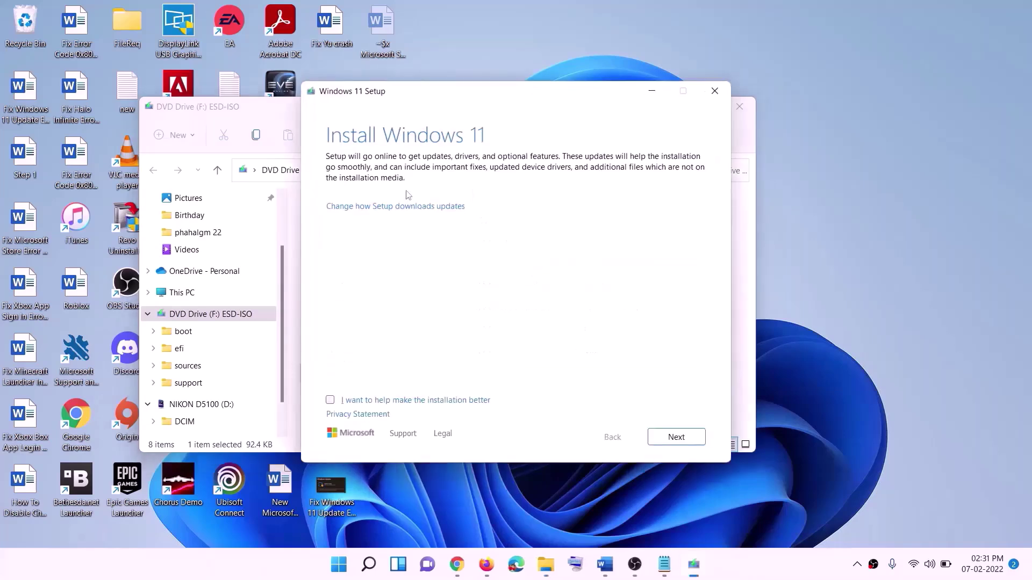
click(680, 437)
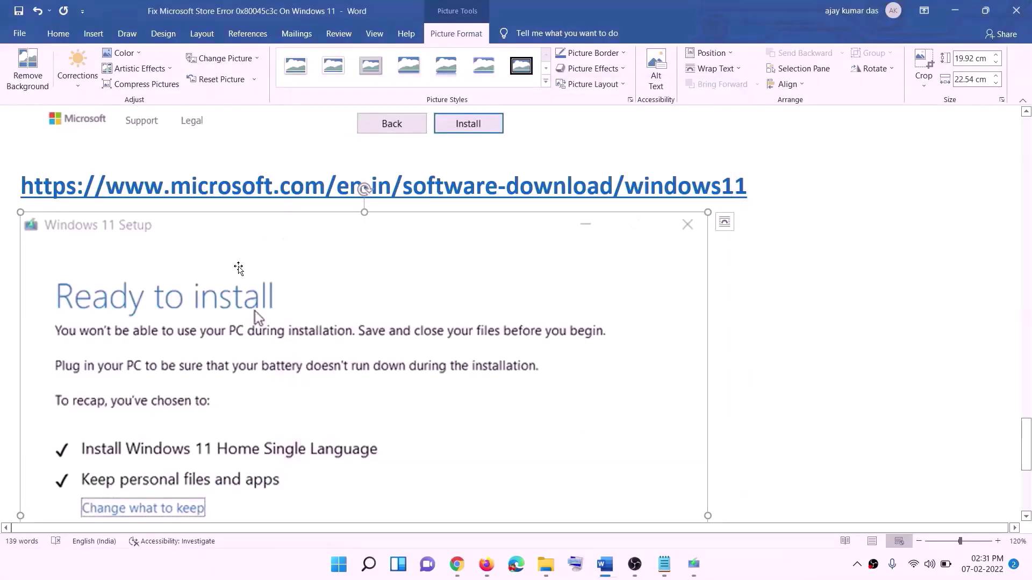
scroll(287, 243, down, 3)
scroll(285, 196, down, 1)
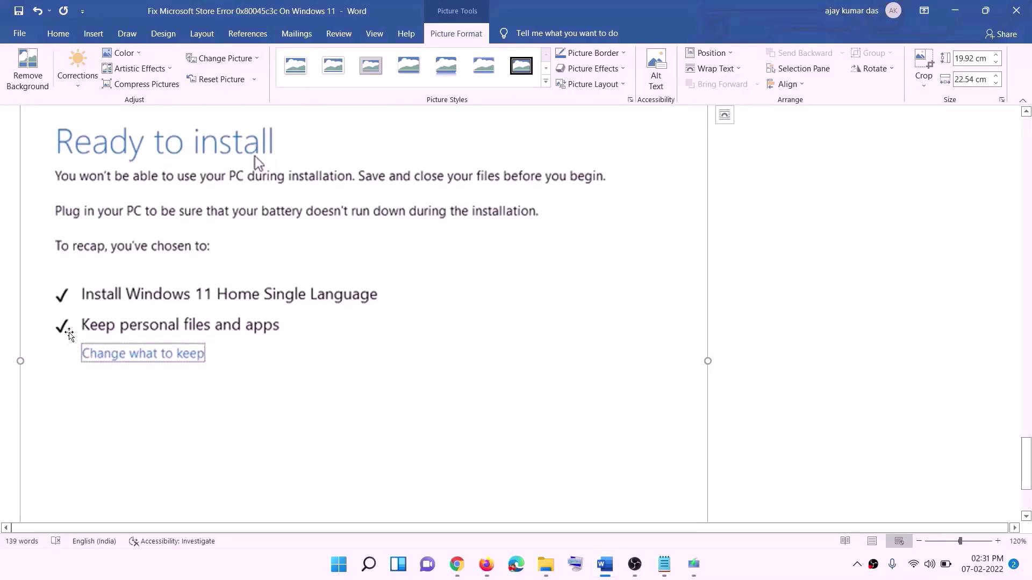
scroll(403, 341, down, 3)
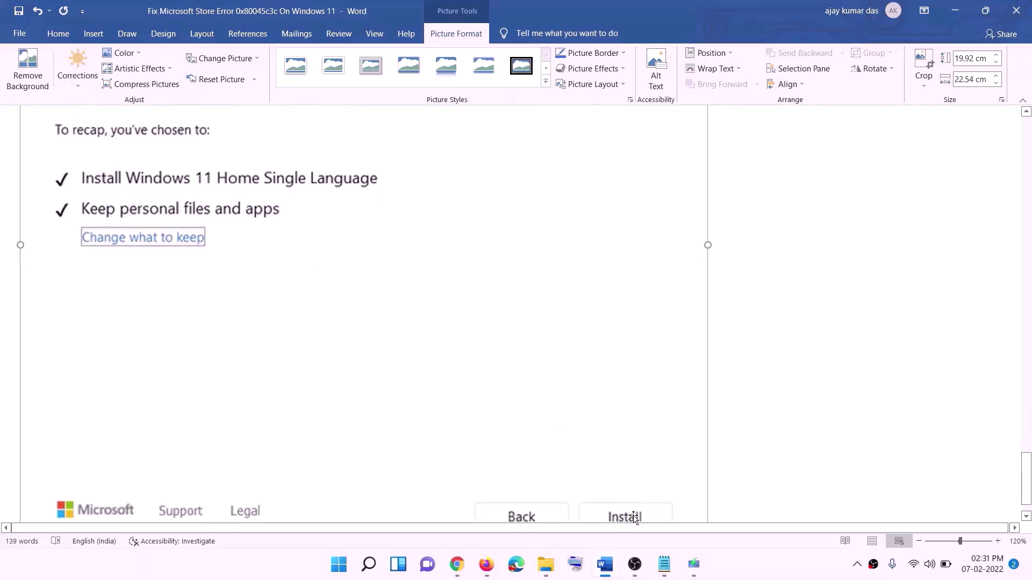
scroll(547, 387, up, 7)
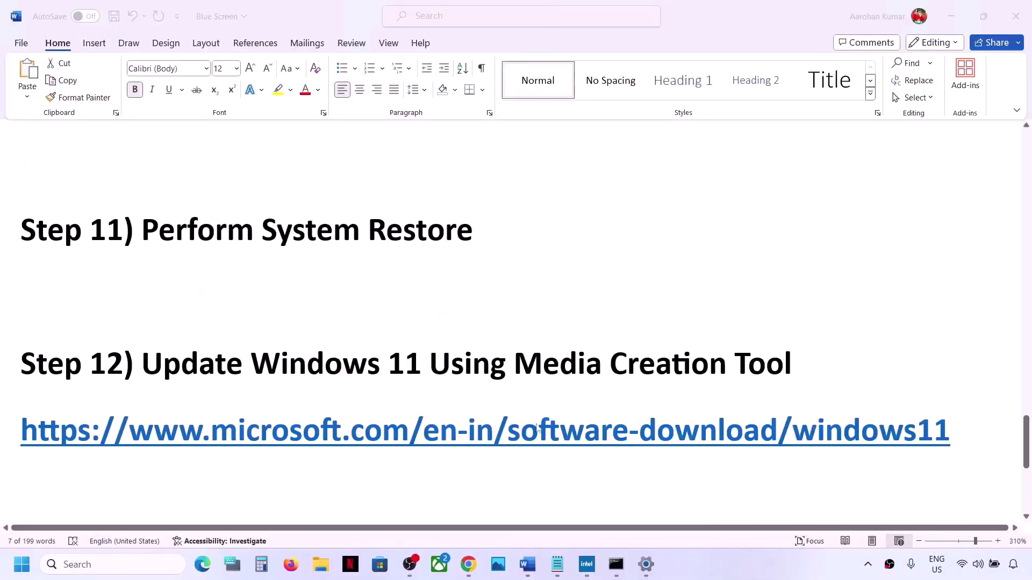
- Highlight the Step 13 clean-install heading and its red data-loss warning note
scroll(537, 427, down, 6)
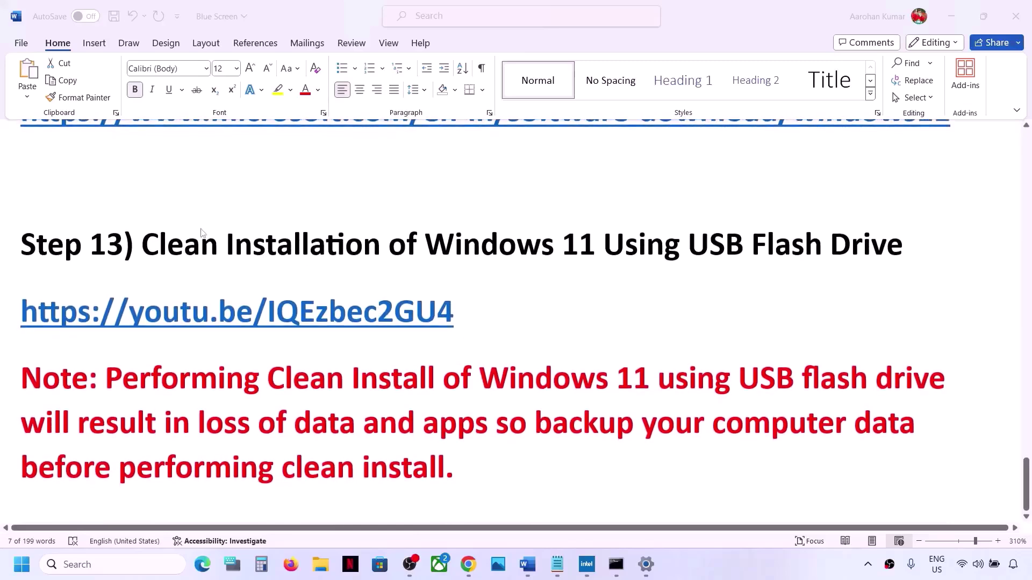
click(141, 251)
drag(146, 248, 912, 250)
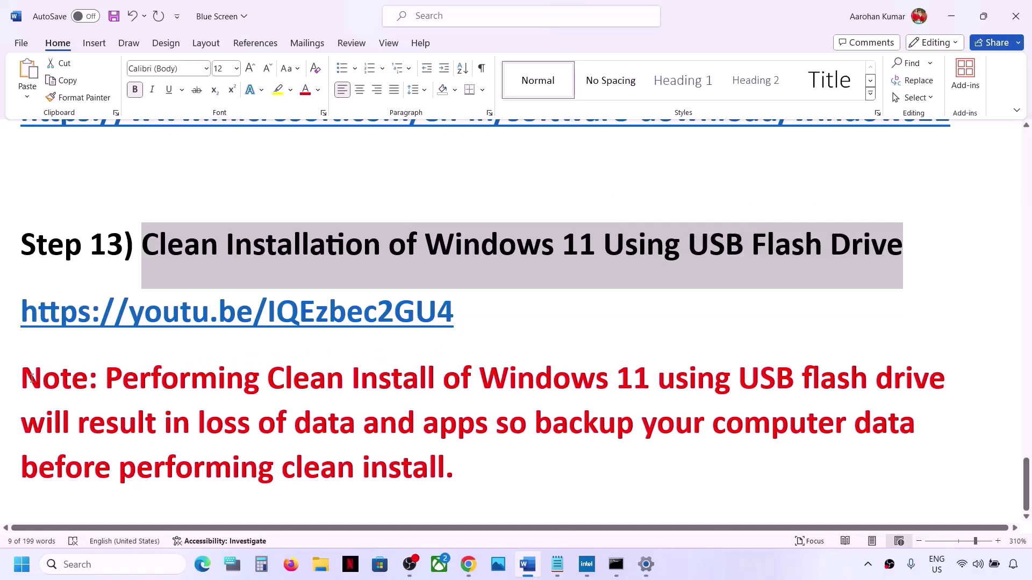
drag(106, 378, 453, 465)
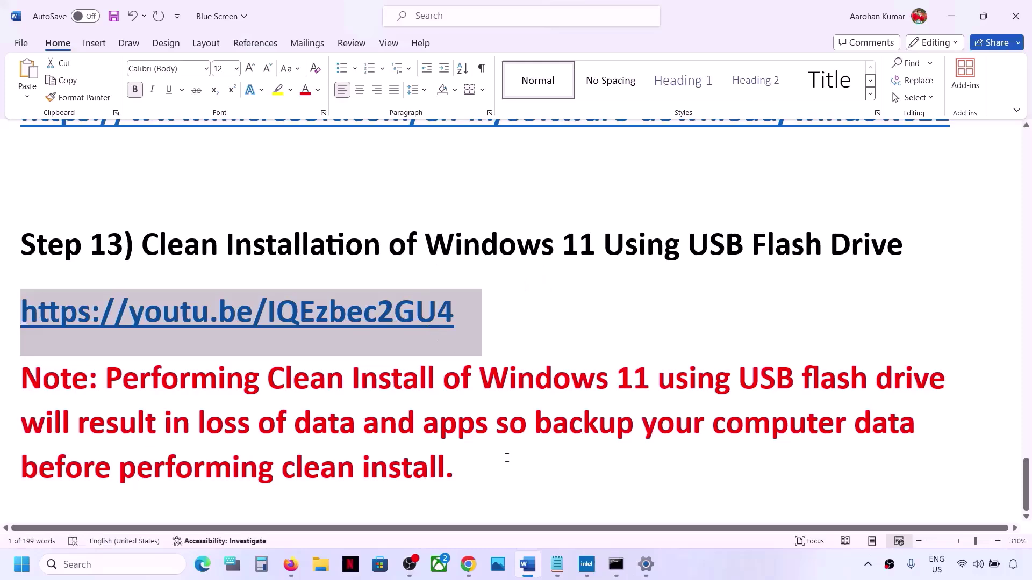
click(467, 564)
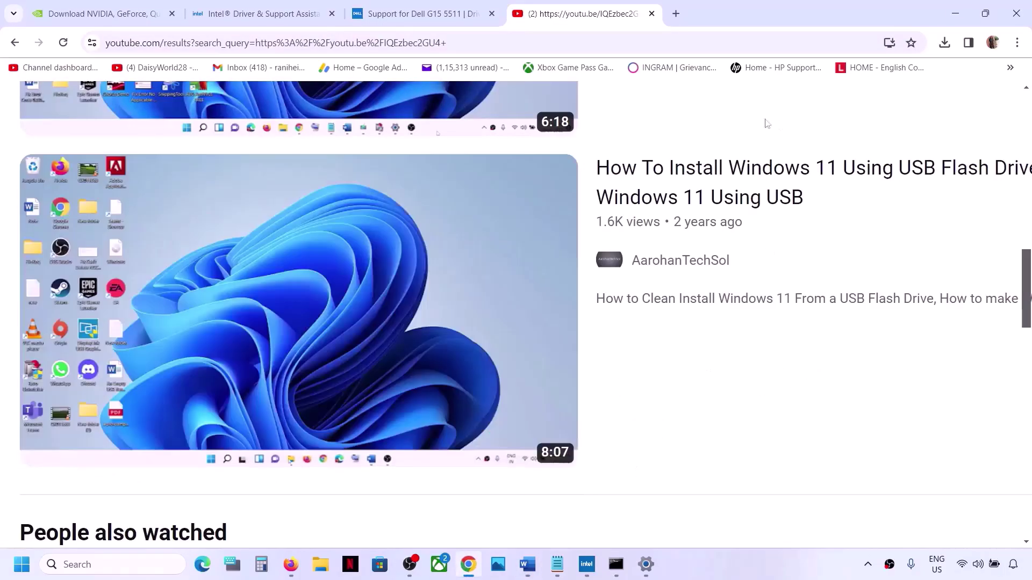
mouse_move(660, 184)
mouse_move(587, 564)
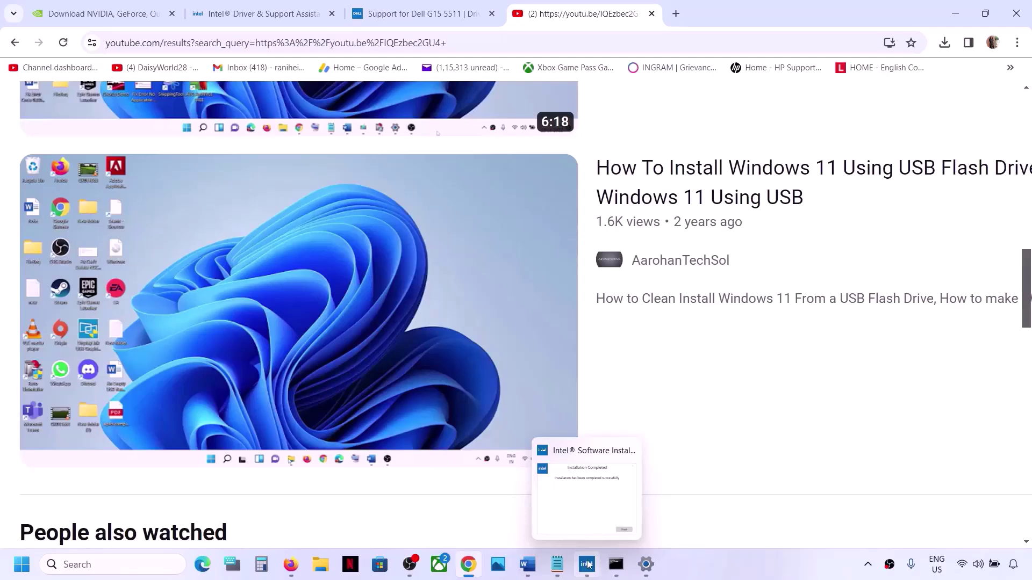
click(529, 569)
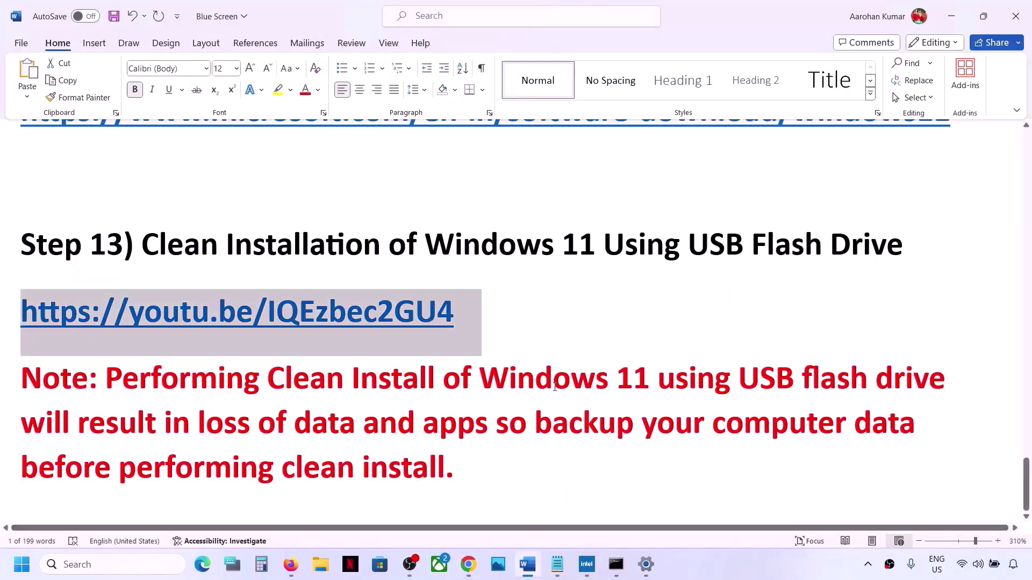